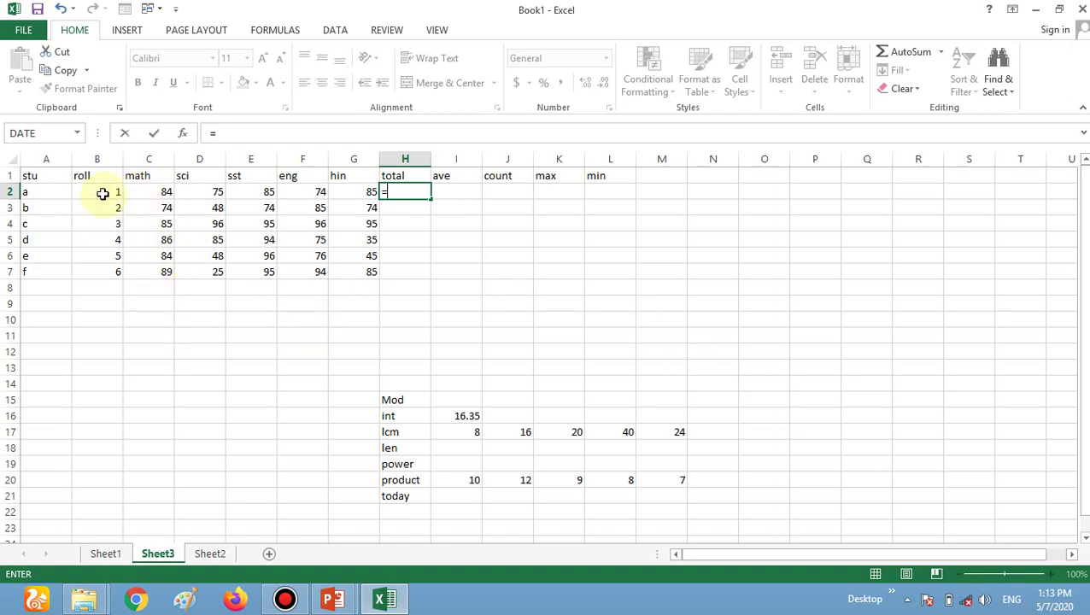
{"action": "type", "text": "c2+"}
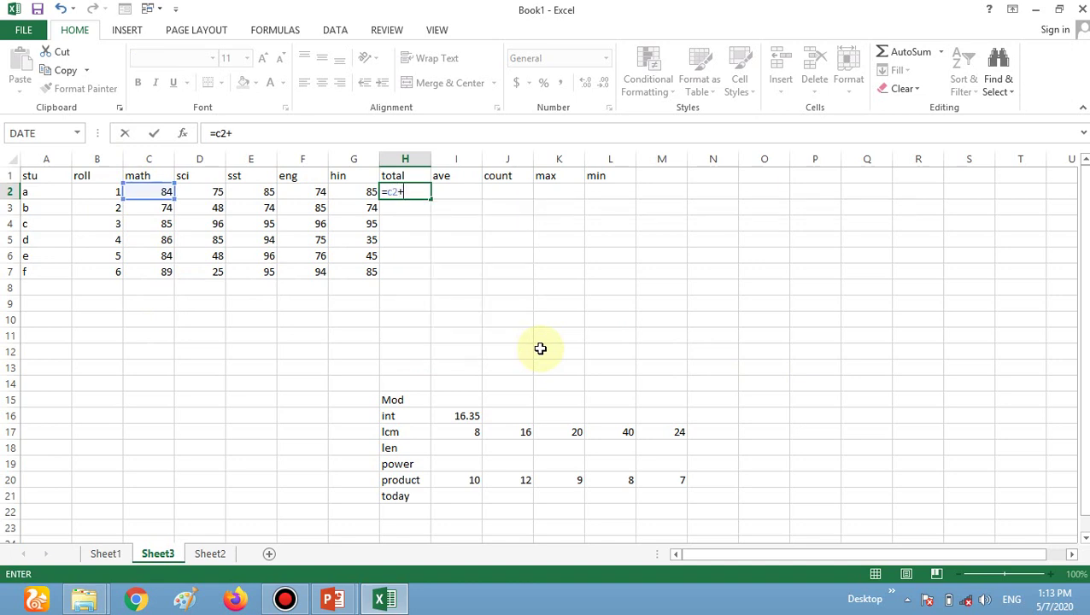
{"action": "type", "text": "d2+"}
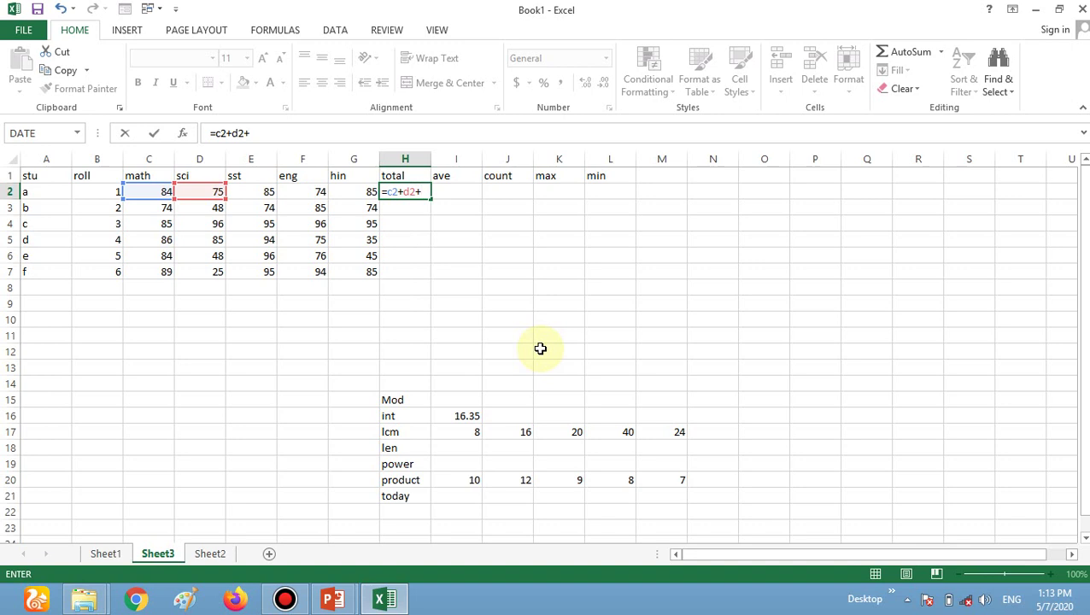
{"action": "type", "text": "e2+"}
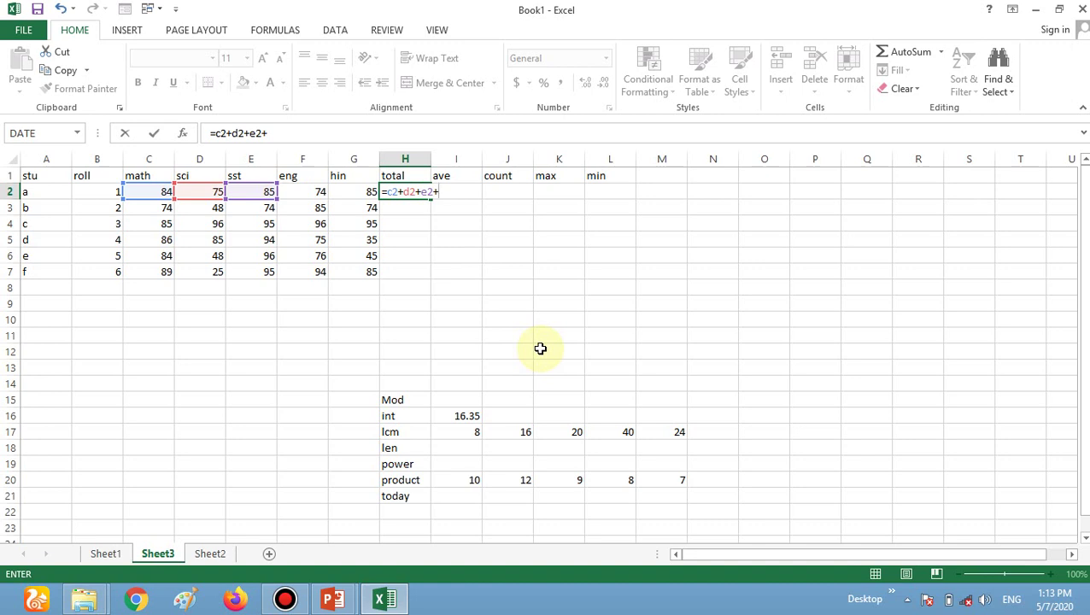
{"action": "key", "text": "BackSpace"}
{"action": "key", "text": "BackSpace"}
{"action": "key", "text": "BackSpace"}
{"action": "key", "text": "BackSpace"}
{"action": "key", "text": "BackSpace"}
{"action": "key", "text": "BackSpace"}
{"action": "key", "text": "BackSpace"}
{"action": "key", "text": "BackSpace"}
{"action": "key", "text": "BackSpace"}
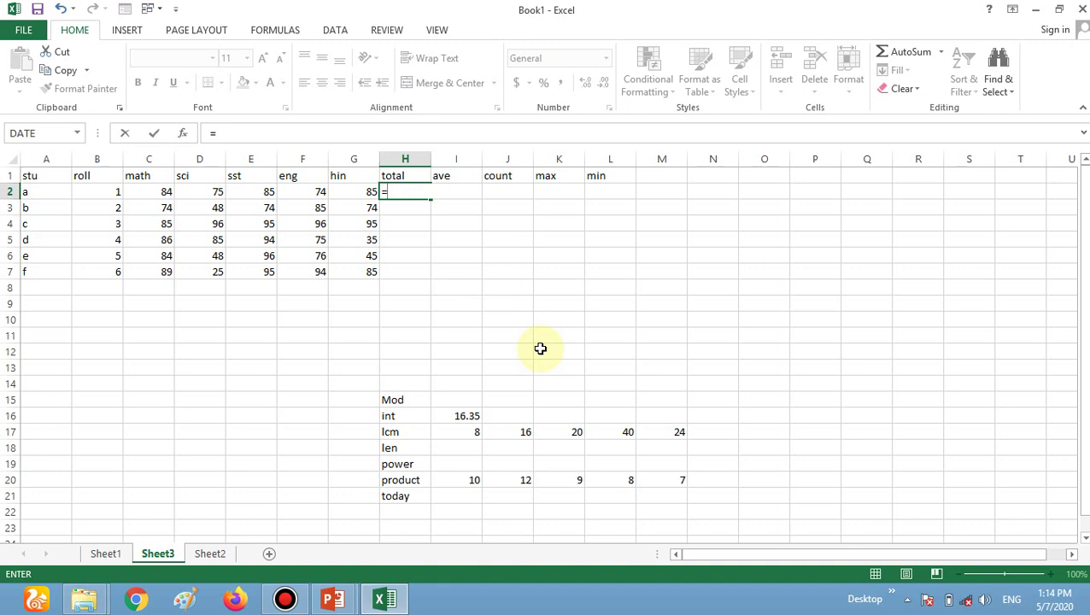
Enter =SUM(C2:G2) in H2 for student a's total marks.
{"action": "type", "text": "sum"}
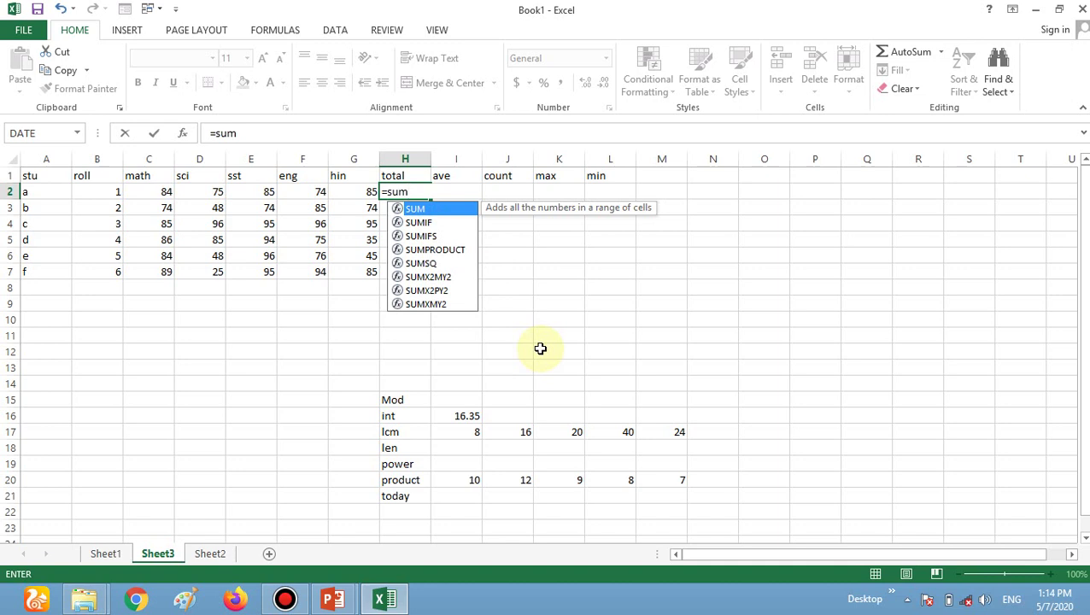
{"action": "type", "text": "(c"}
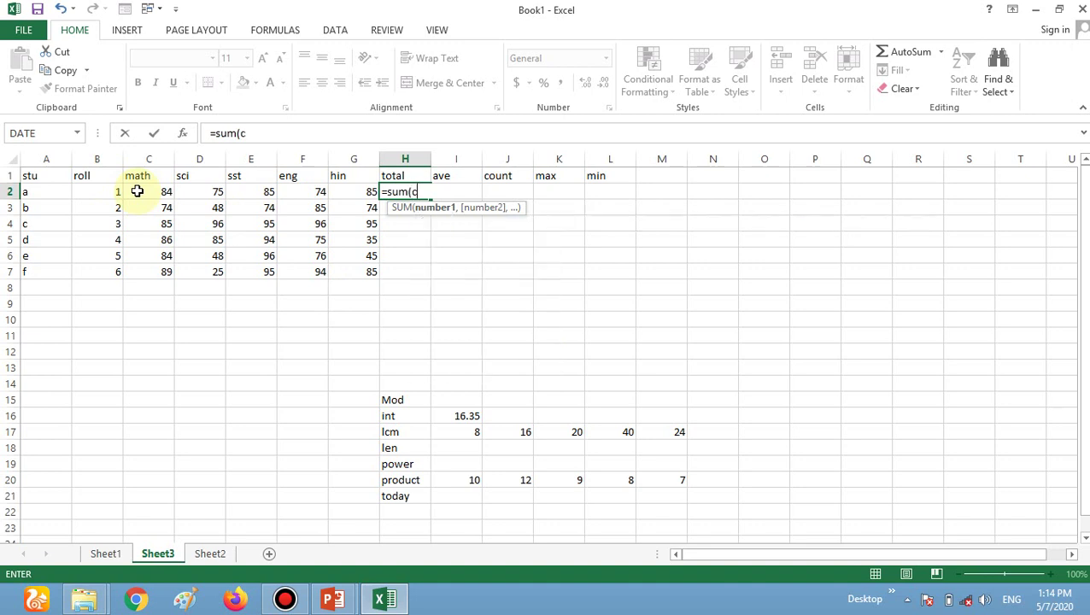
{"action": "left_click", "coordinate": [136, 191]}
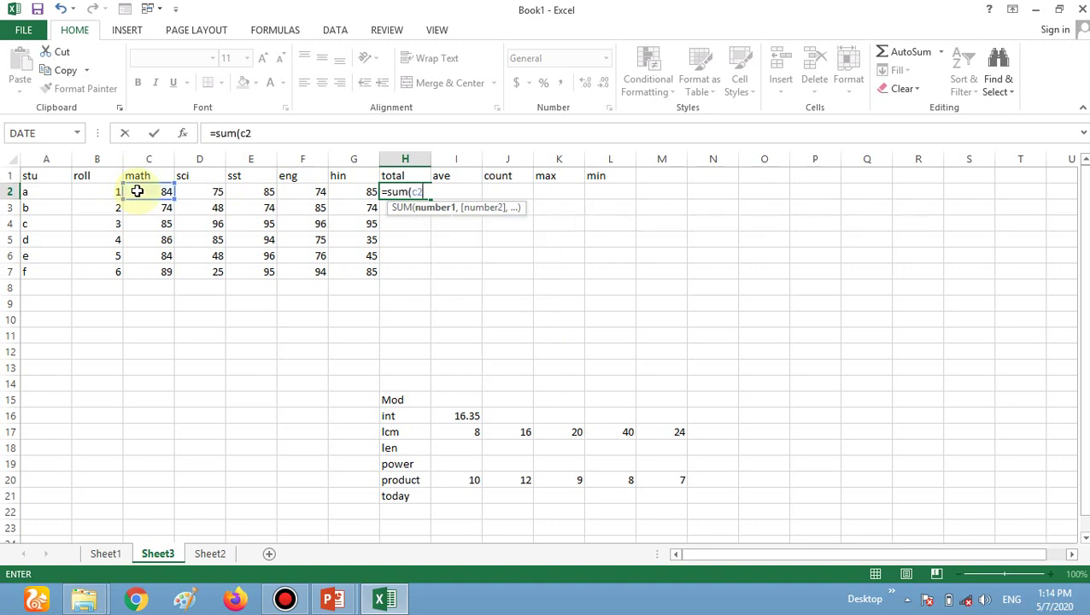
{"action": "type", "text": ":g2"}
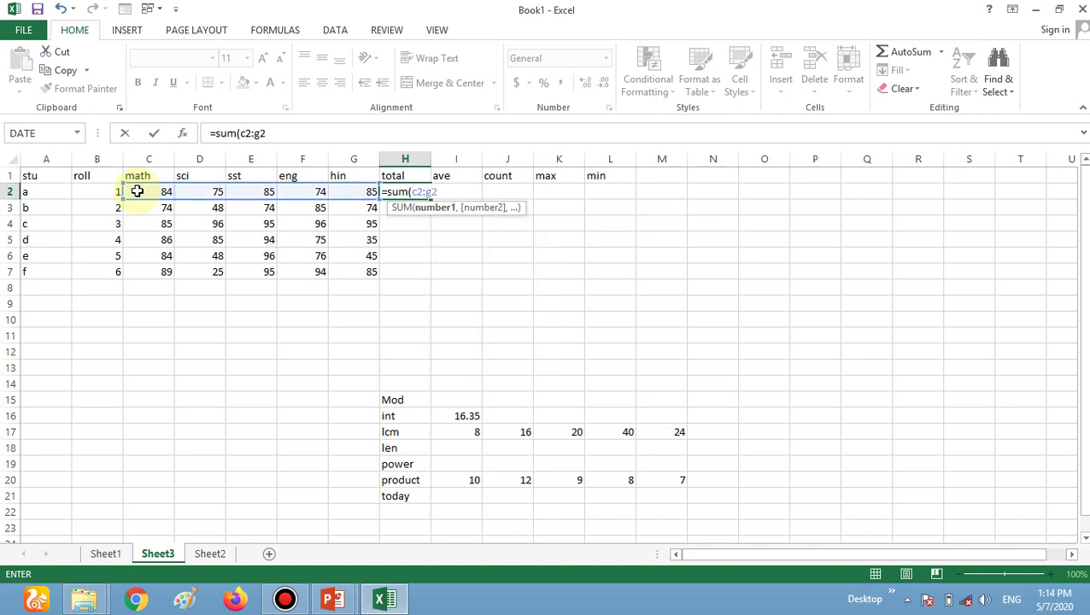
{"action": "type", "text": ")"}
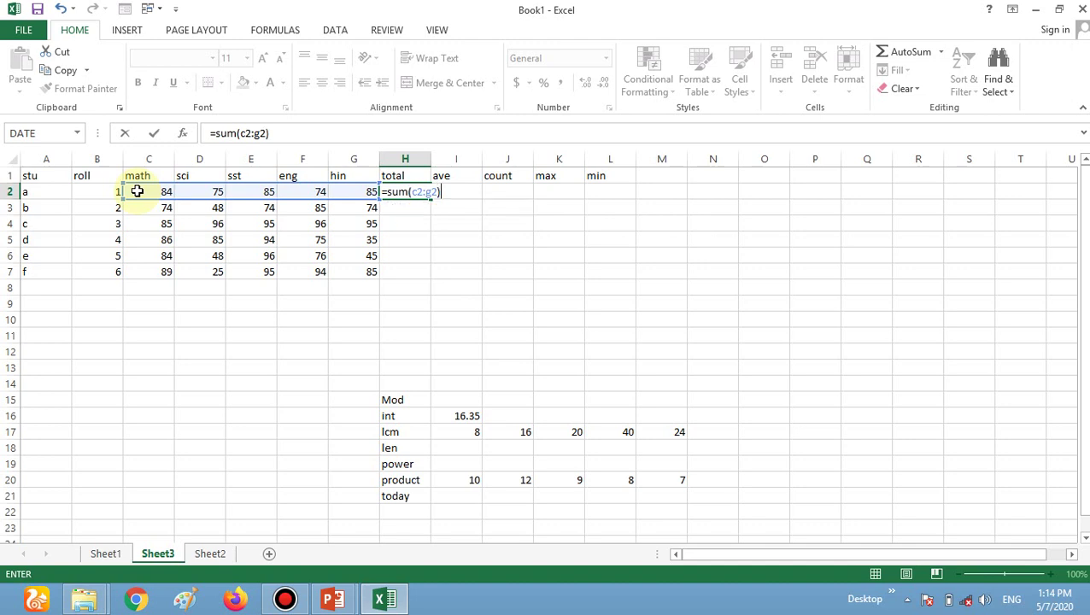
{"action": "key", "text": "Return"}
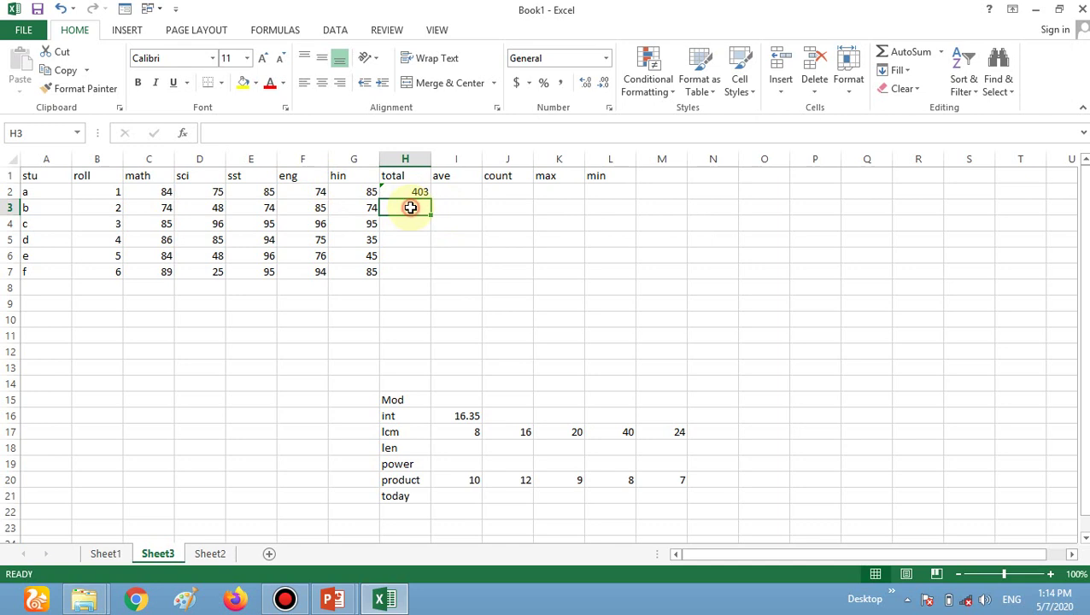
Enter =SUM(C3:G3) in H3 and fill it down through H7.
{"action": "type", "text": "="}
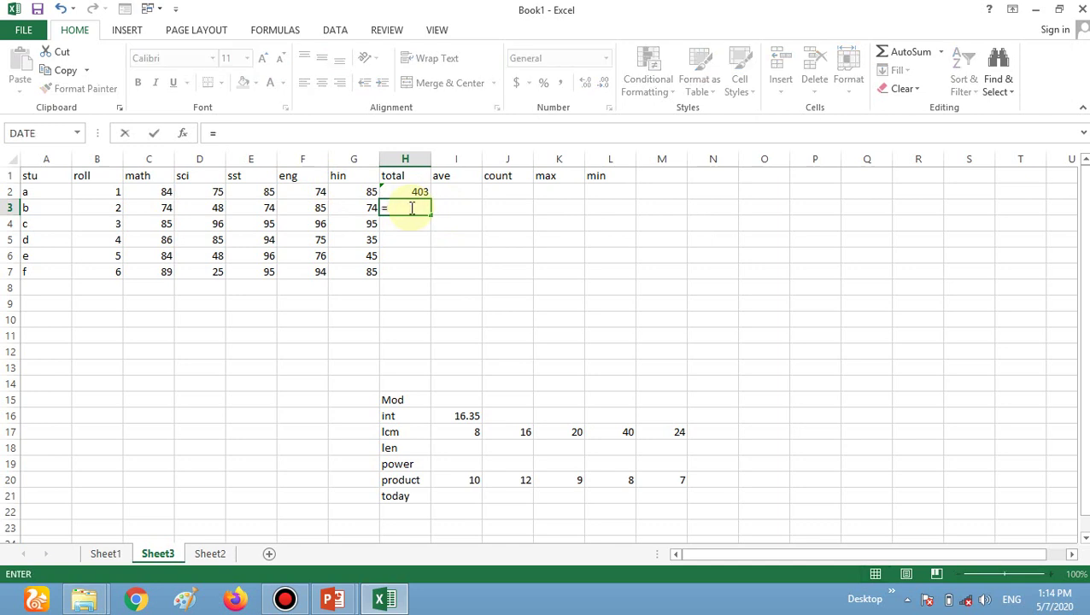
{"action": "type", "text": "sum"}
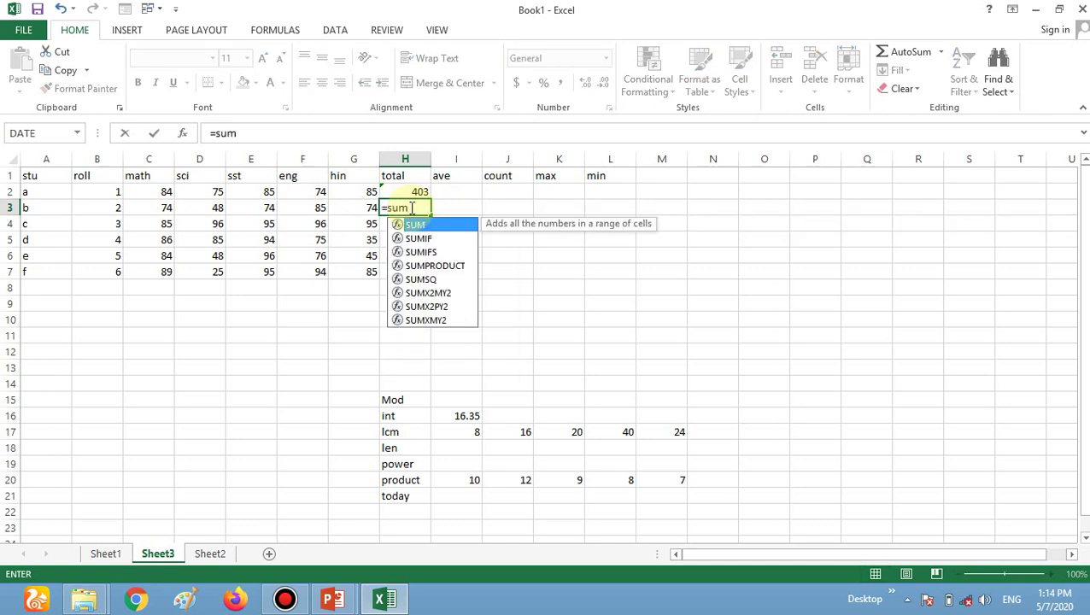
{"action": "type", "text": "("}
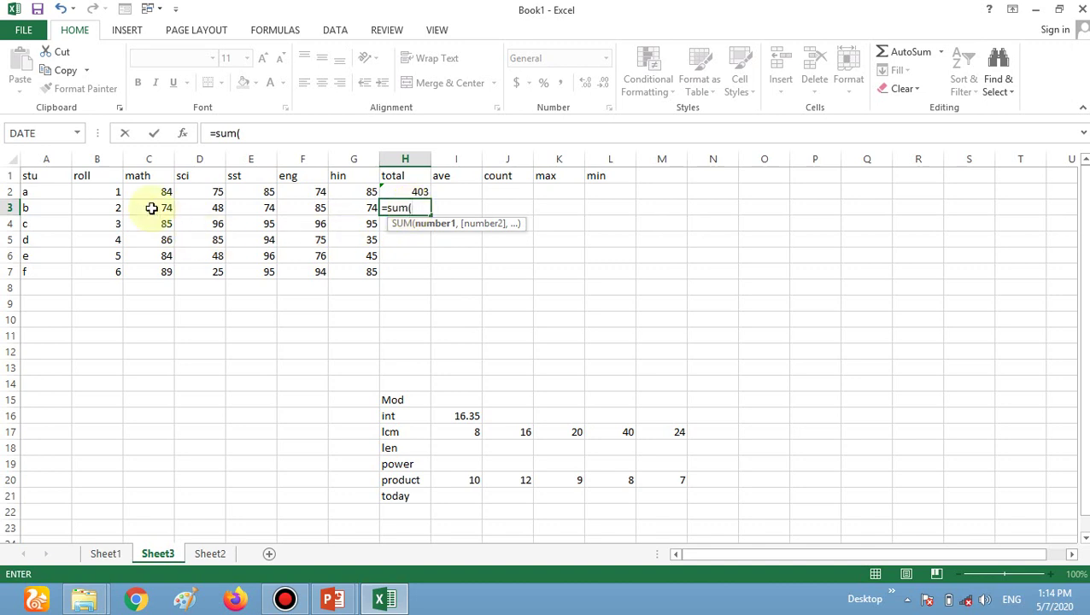
{"action": "type", "text": "c3"}
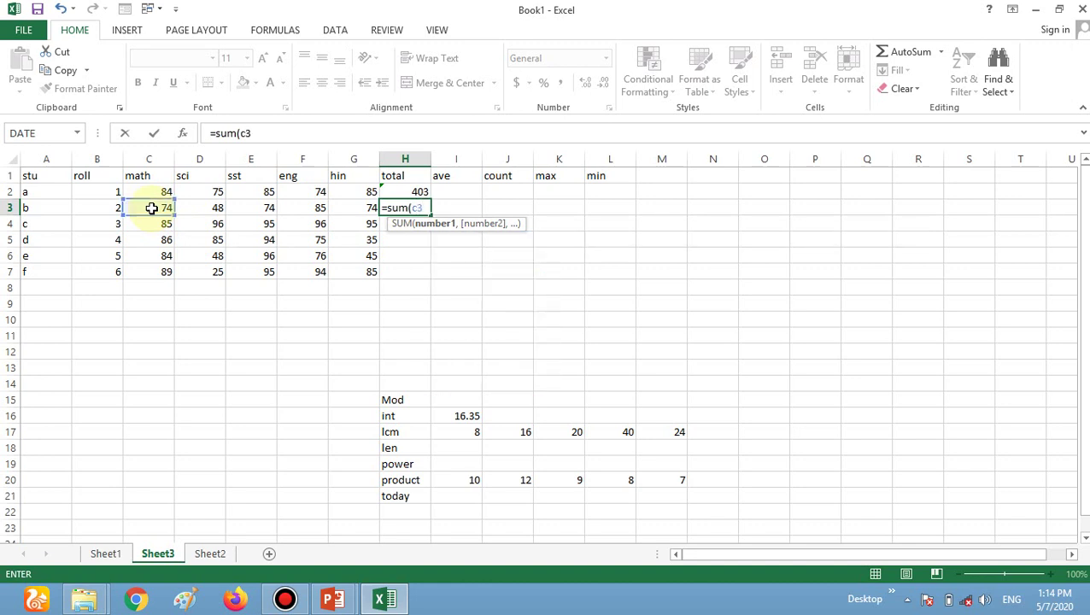
{"action": "type", "text": ":g3"}
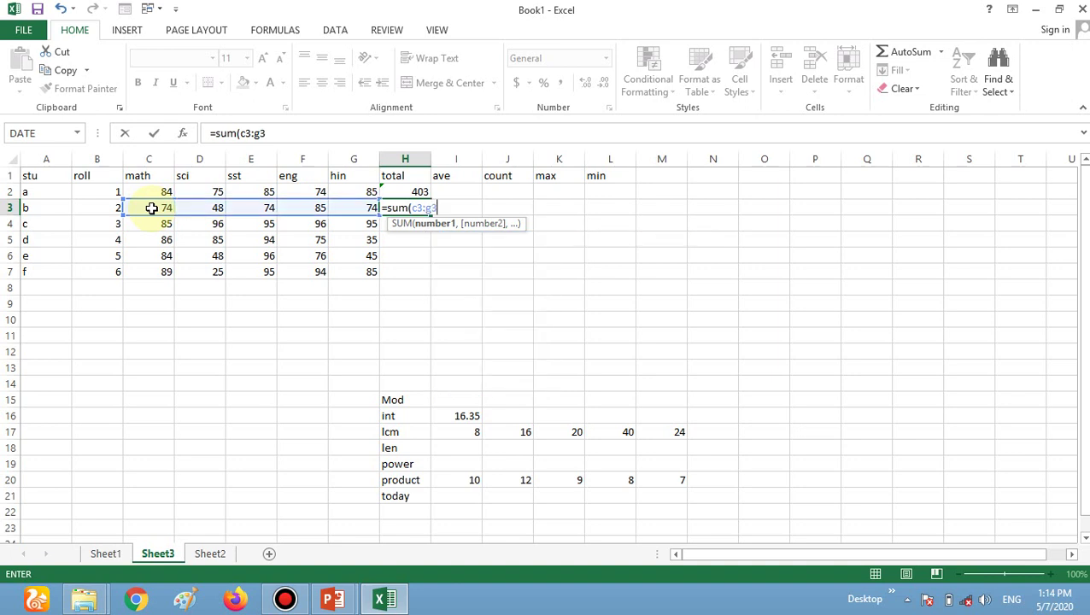
{"action": "type", "text": ")"}
{"action": "key", "text": "ctrl+Return"}
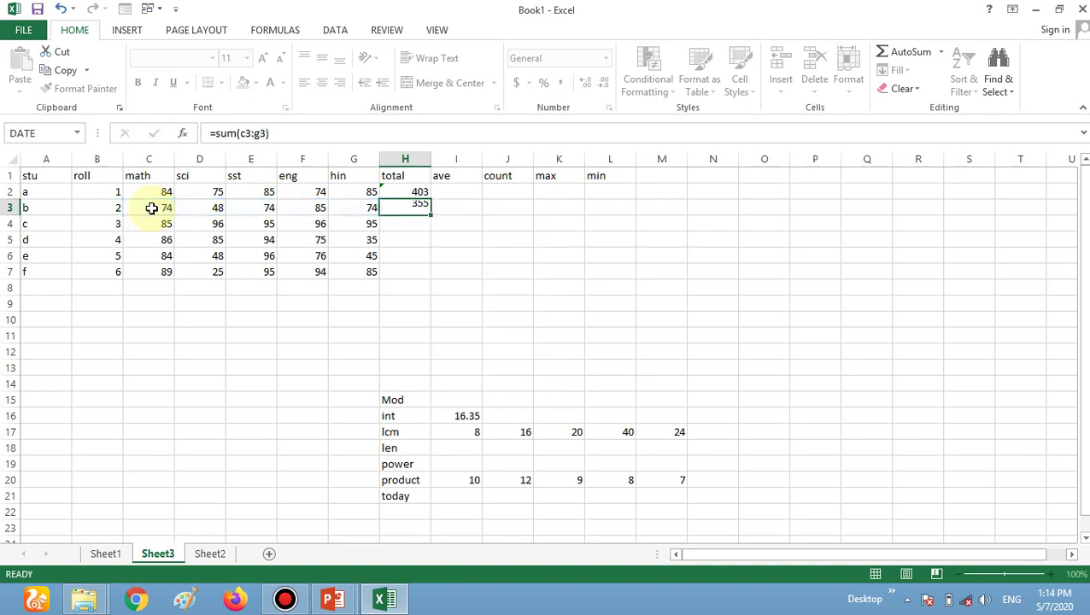
{"action": "key", "text": "Return"}
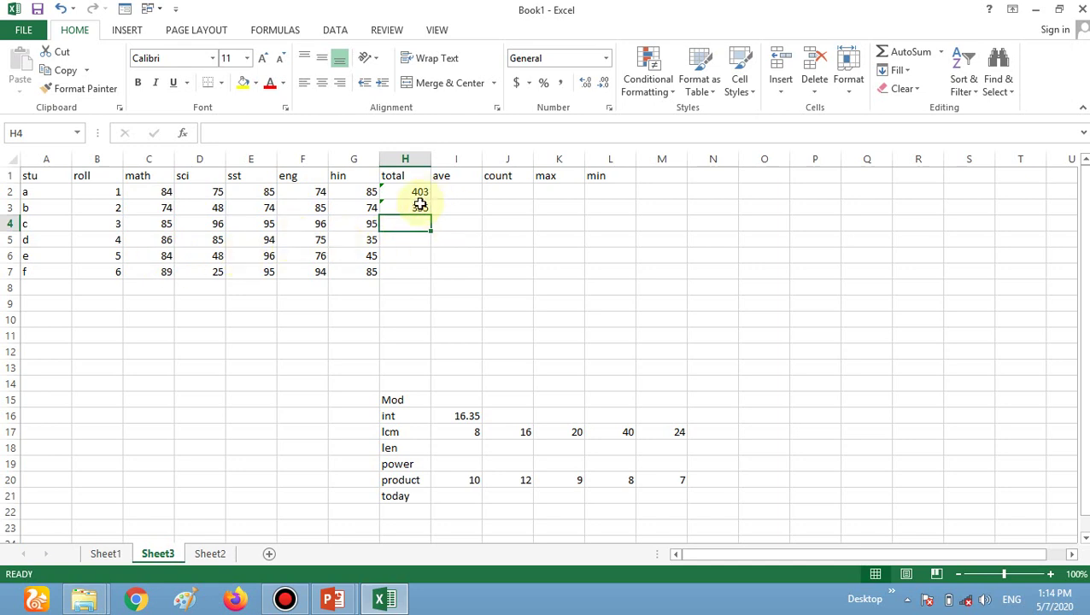
{"action": "left_click", "coordinate": [419, 207]}
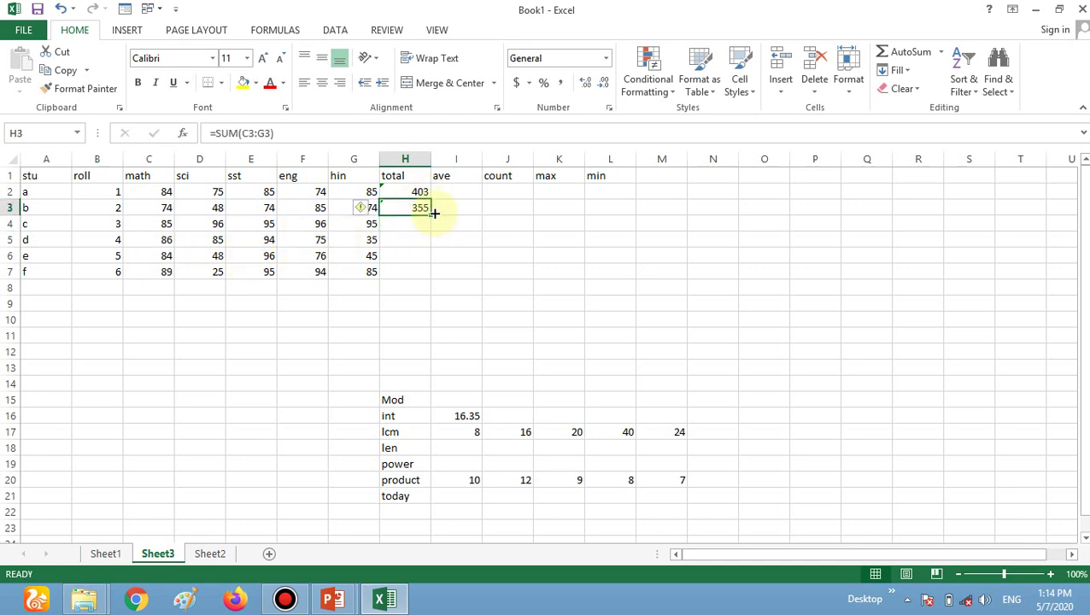
{"action": "left_click_drag", "start_coordinate": [432, 213], "coordinate": [424, 278]}
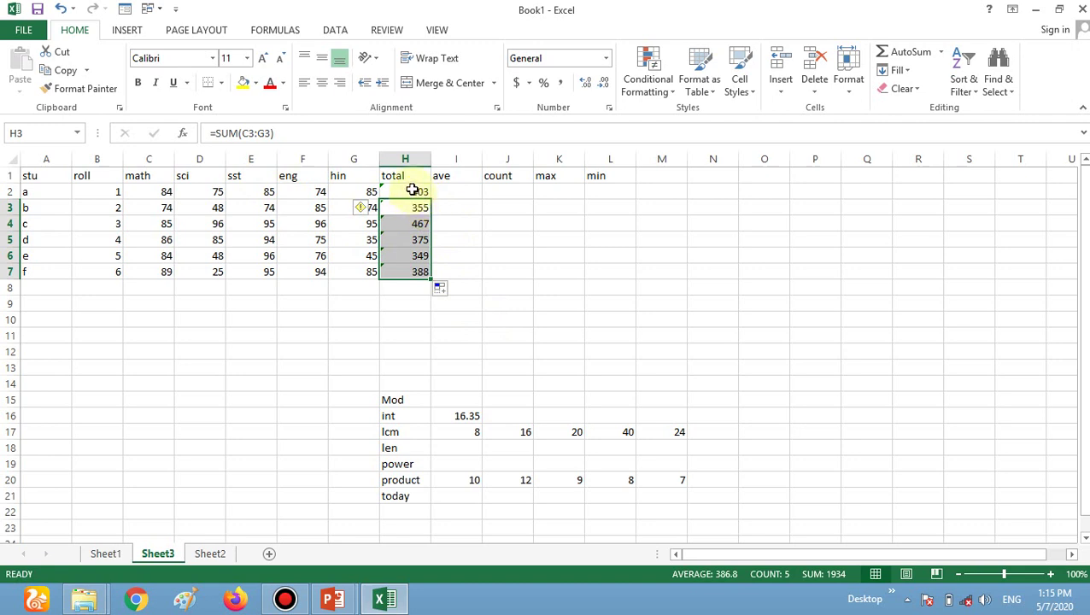
{"action": "left_click", "coordinate": [414, 190]}
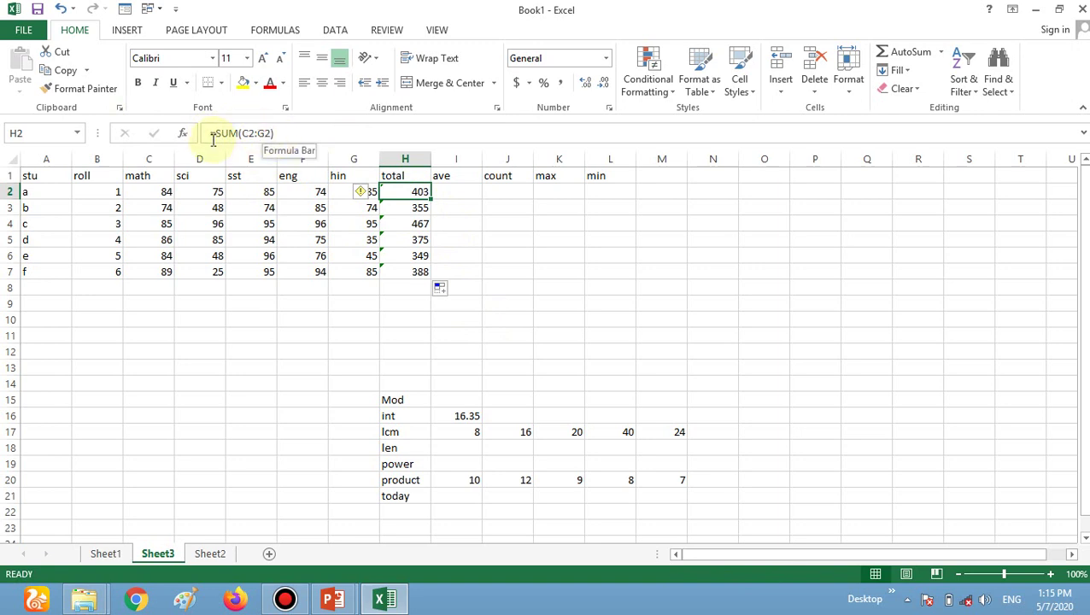
Enter =AVERAGE(C2:G2) in I2 and fill it down to I7, giving 80.6 through 77.6.
{"action": "left_click", "coordinate": [459, 192]}
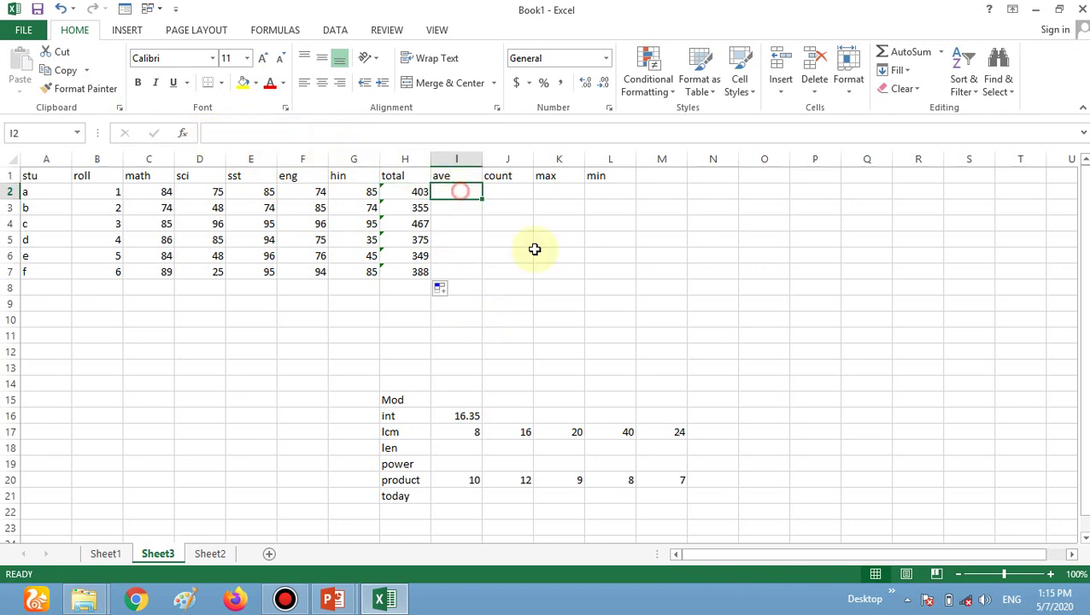
{"action": "type", "text": "="}
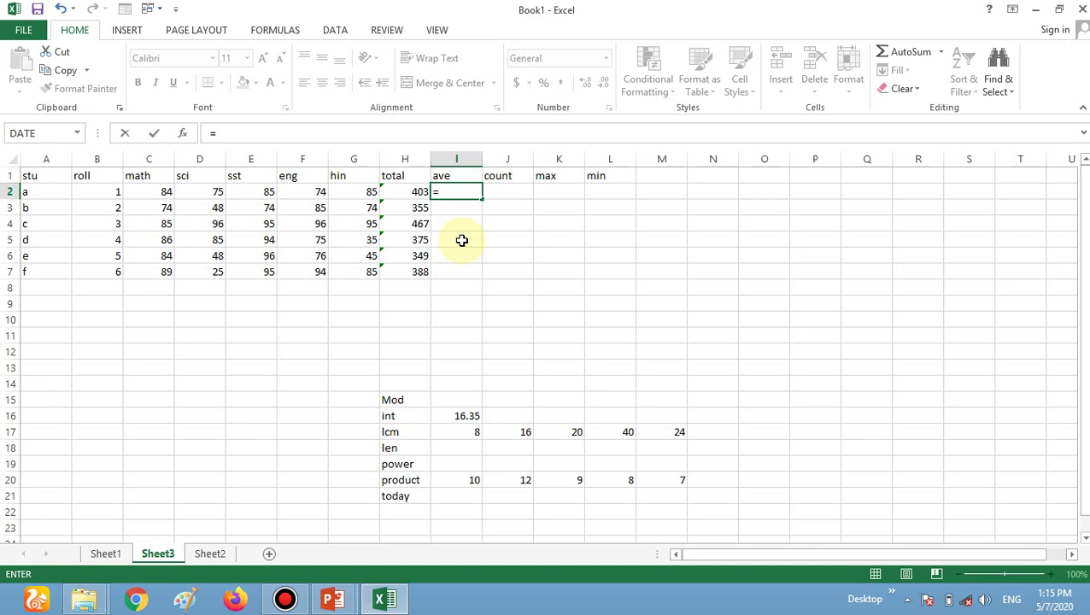
{"action": "type", "text": "average"}
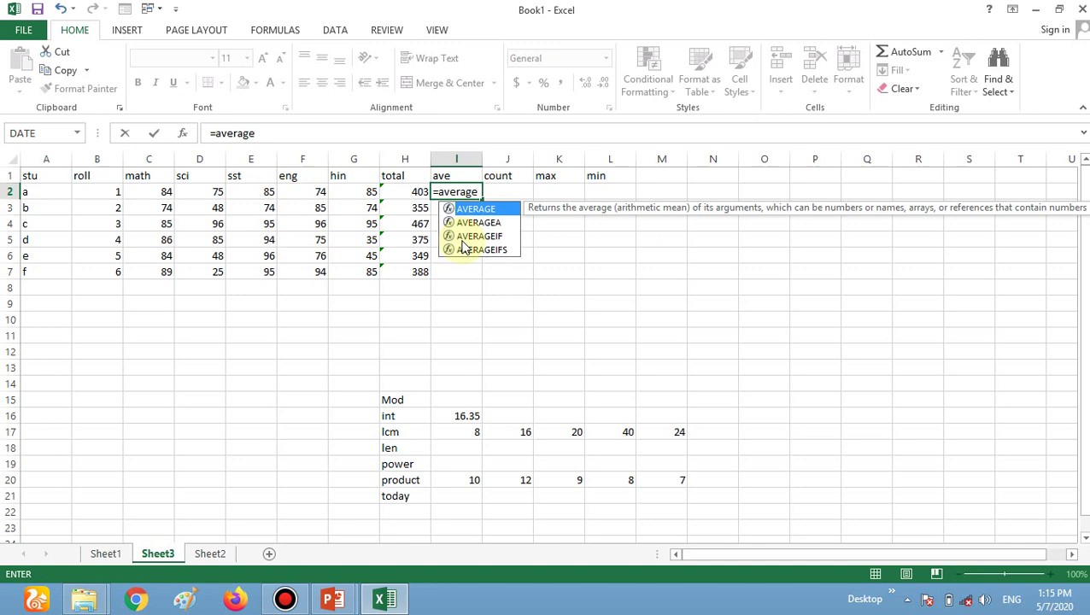
{"action": "type", "text": "("}
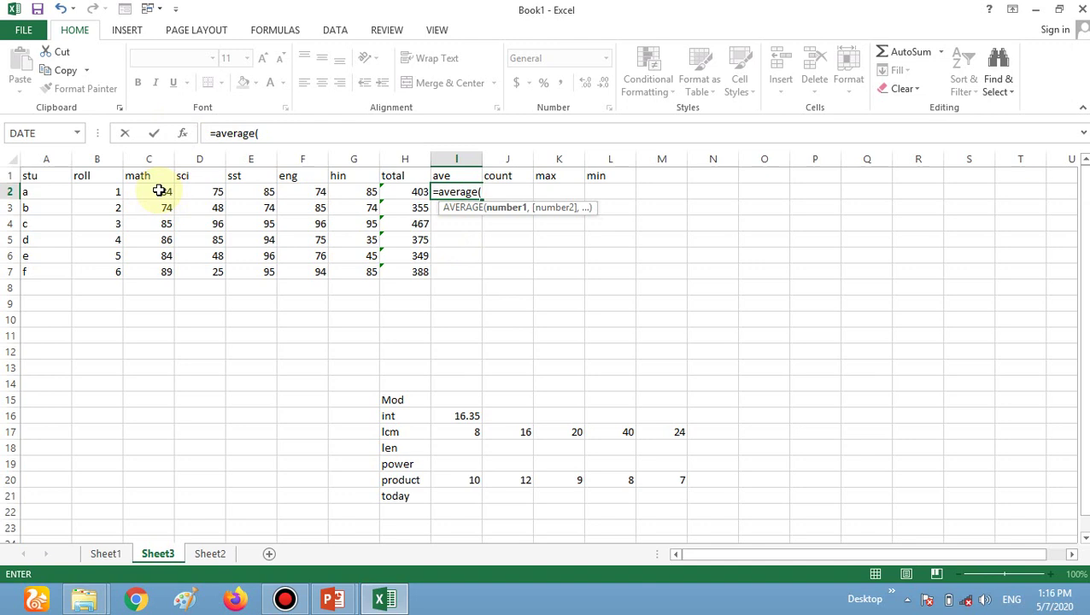
{"action": "type", "text": "c2:"}
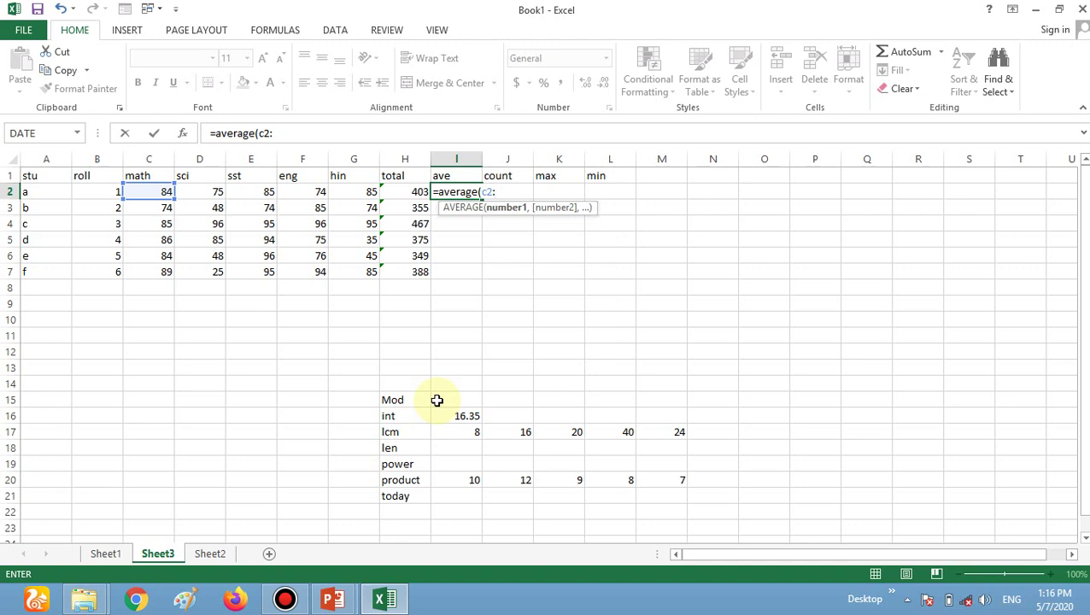
{"action": "type", "text": "g2"}
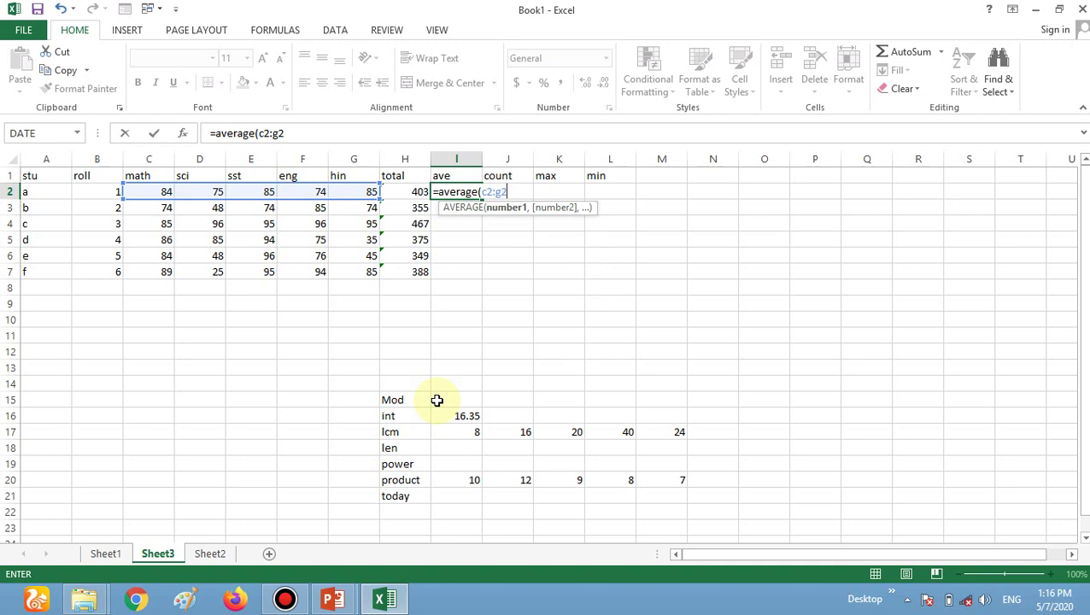
{"action": "type", "text": ")"}
{"action": "key", "text": "Return"}
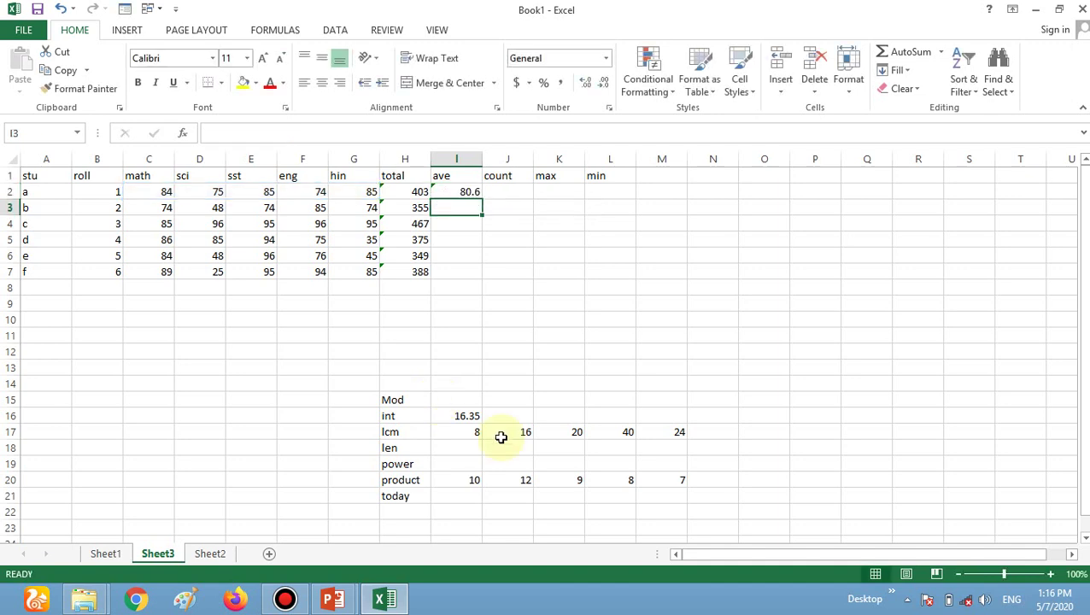
{"action": "left_click", "coordinate": [458, 193]}
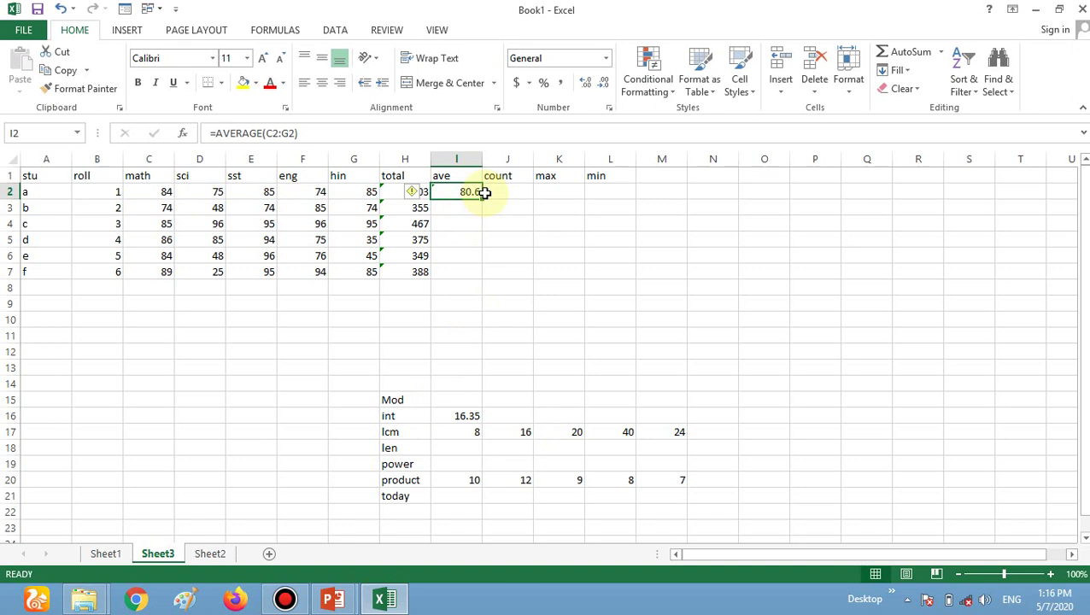
{"action": "left_click_drag", "start_coordinate": [482, 195], "coordinate": [477, 276]}
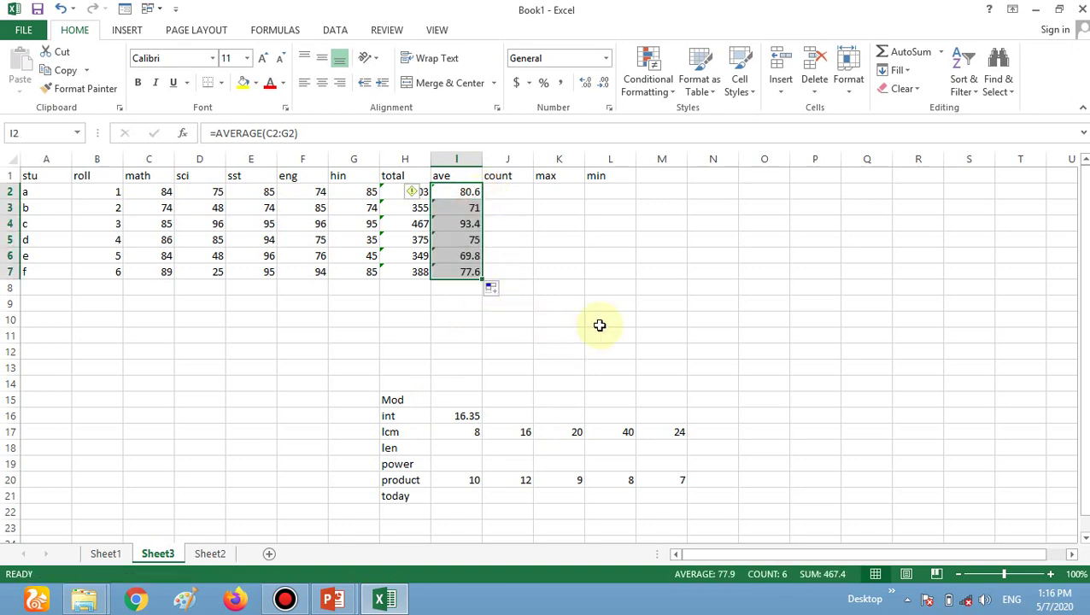
{"action": "left_click", "coordinate": [497, 191]}
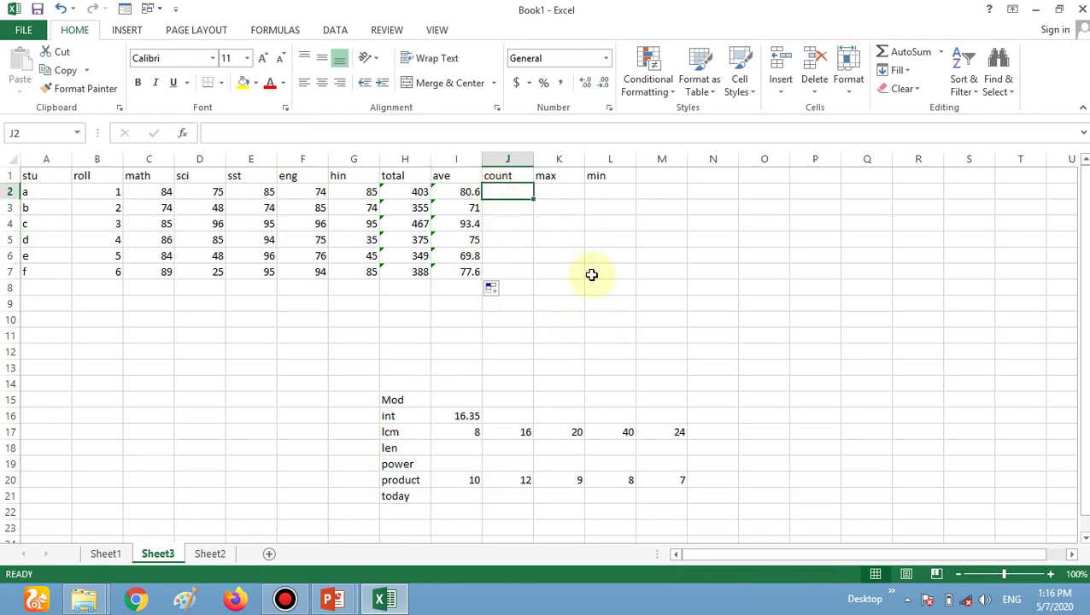
Enter =COUNT(A2:I2) in J2 and fill it down to J7, each row showing 8.
{"action": "type", "text": "="}
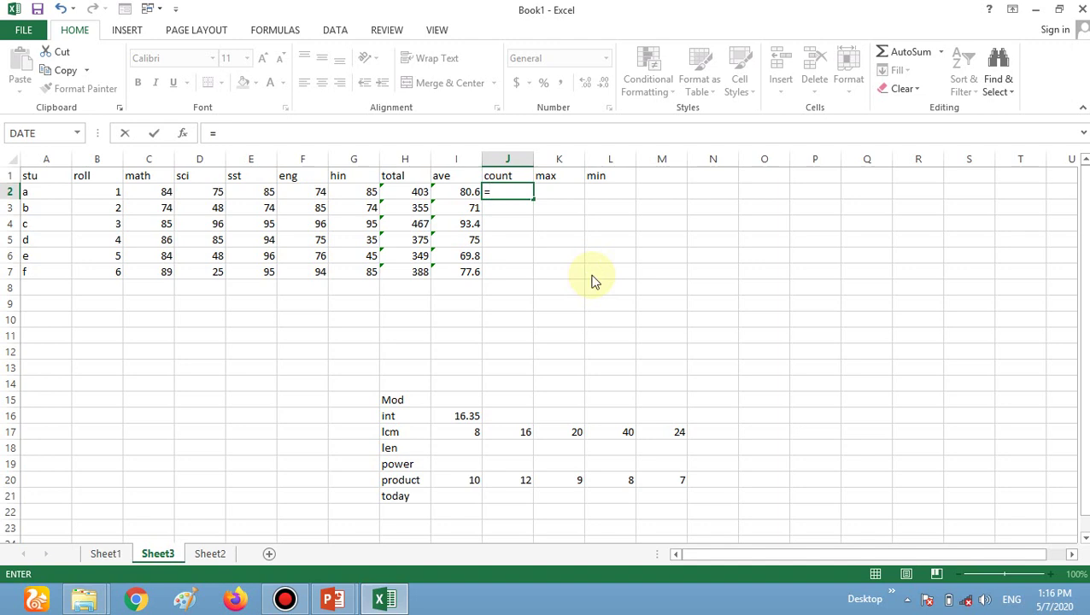
{"action": "type", "text": "c"}
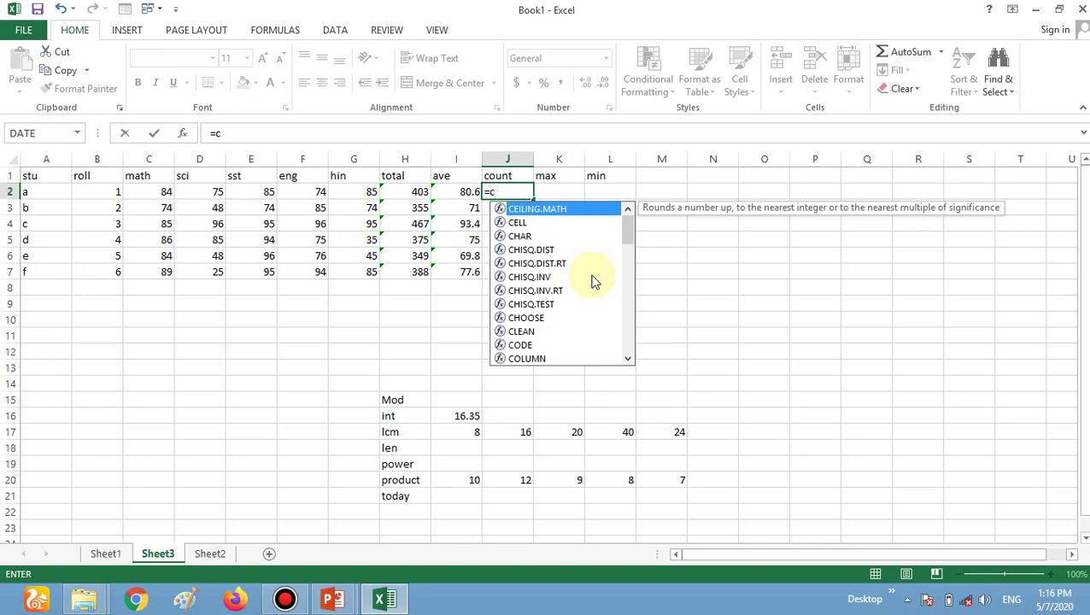
{"action": "type", "text": "ount"}
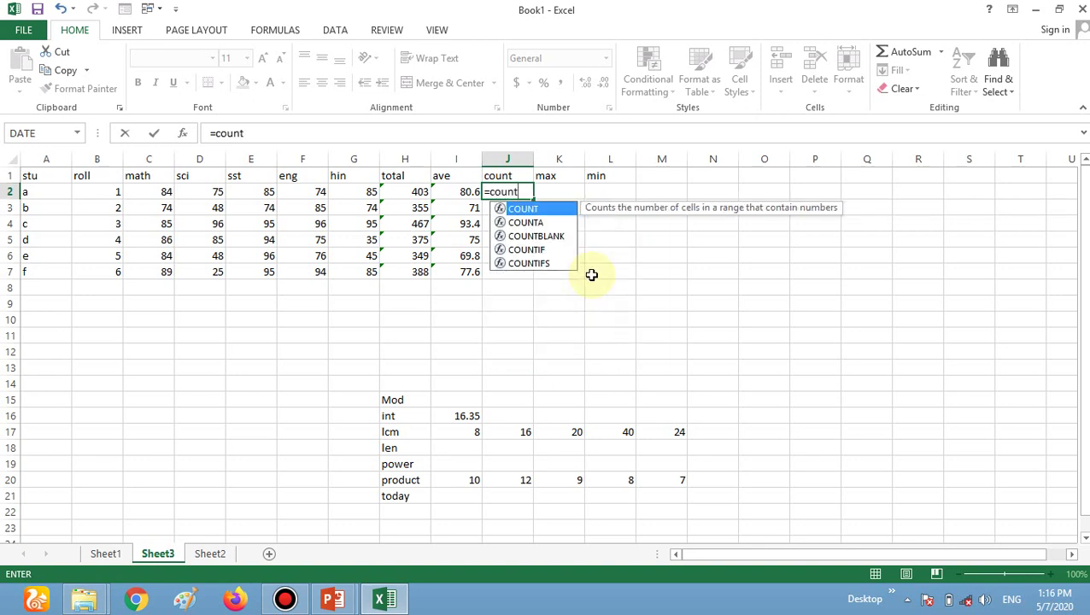
{"action": "type", "text": "("}
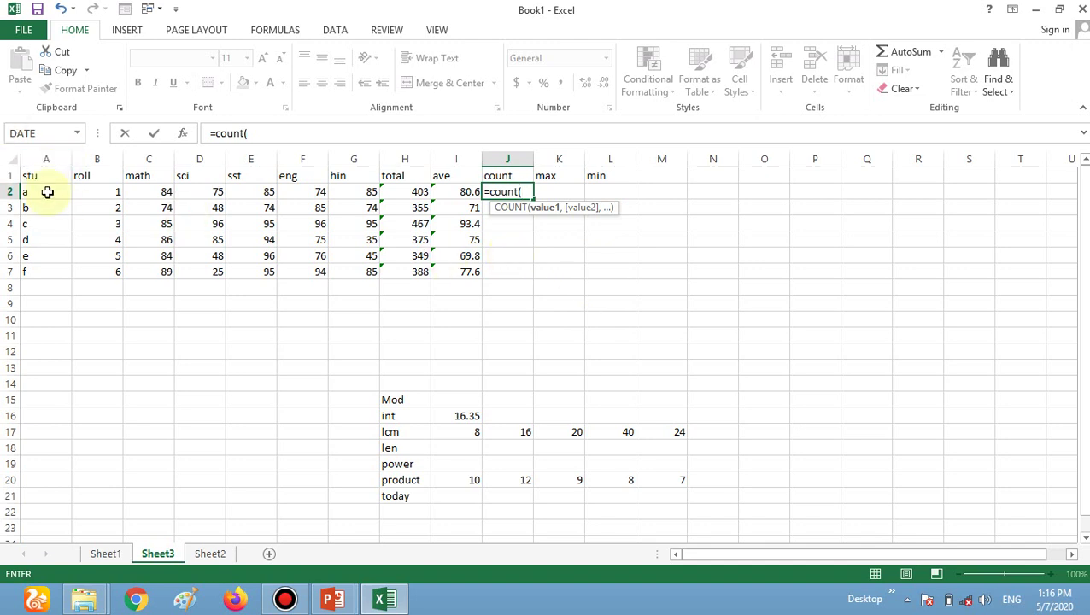
{"action": "type", "text": "a2:"}
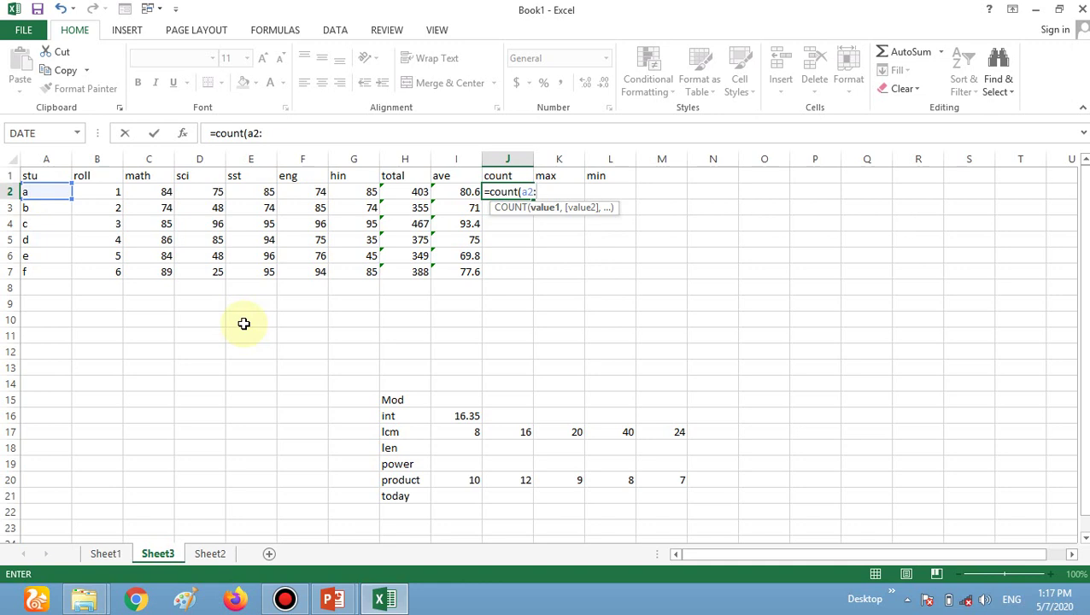
{"action": "type", "text": "i2)"}
{"action": "key", "text": "Return"}
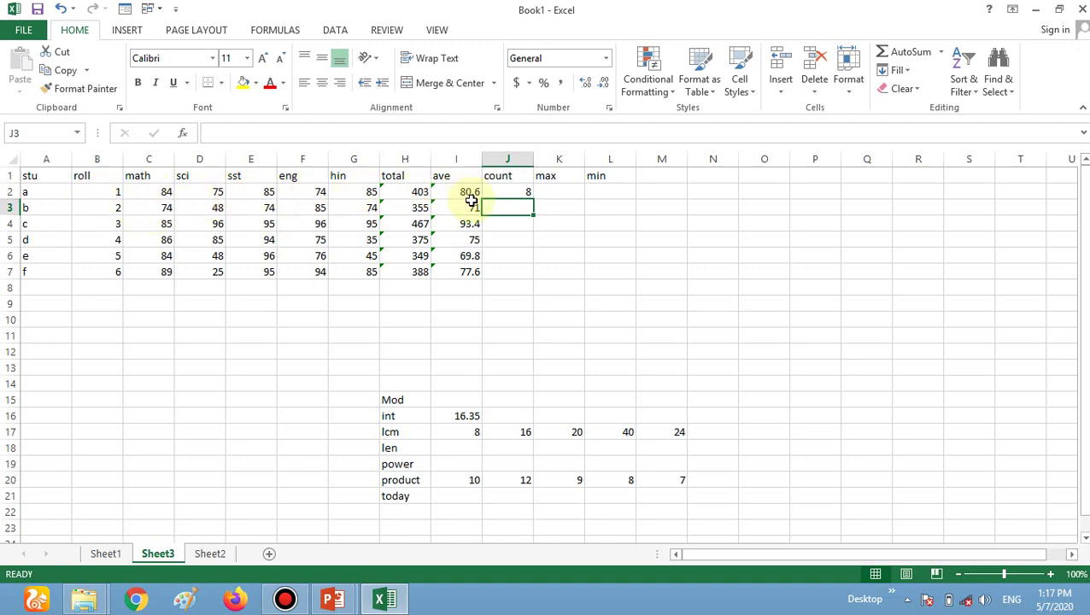
{"action": "left_click", "coordinate": [525, 193]}
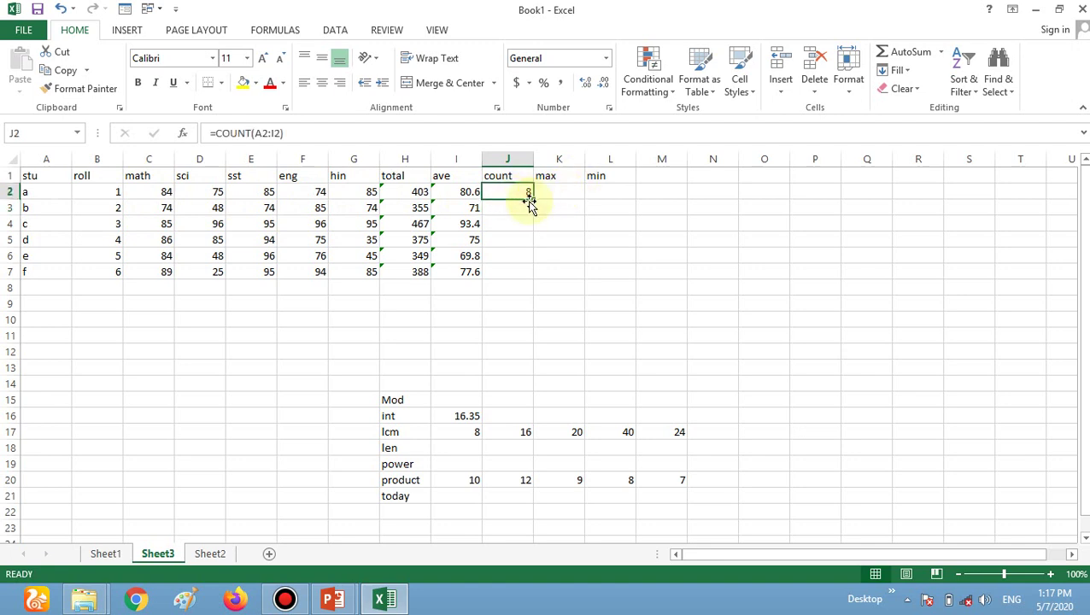
{"action": "left_click_drag", "start_coordinate": [531, 198], "coordinate": [529, 282]}
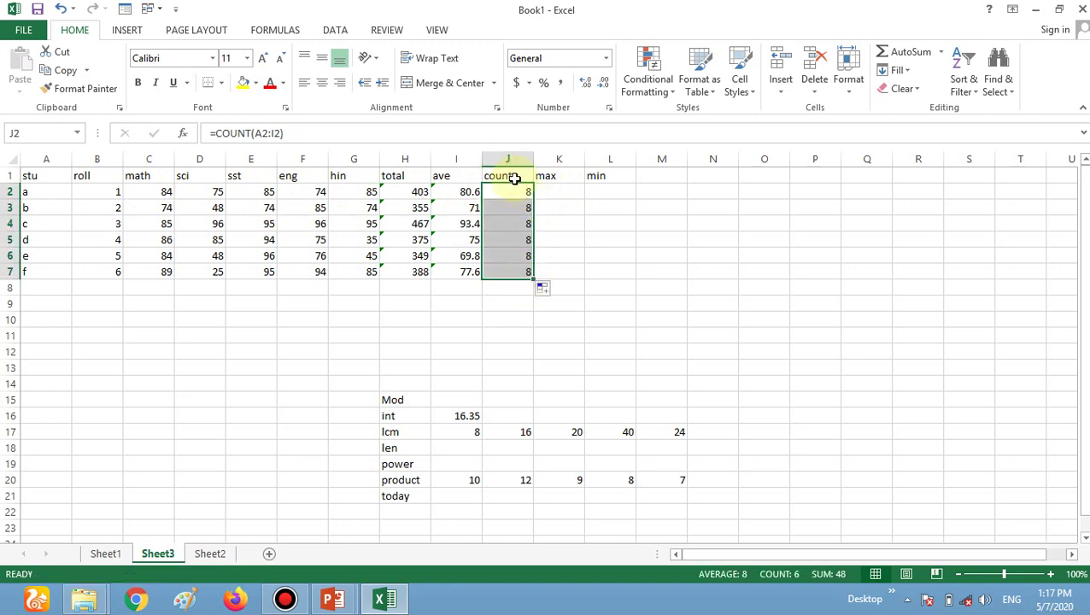
{"action": "left_click", "coordinate": [556, 194]}
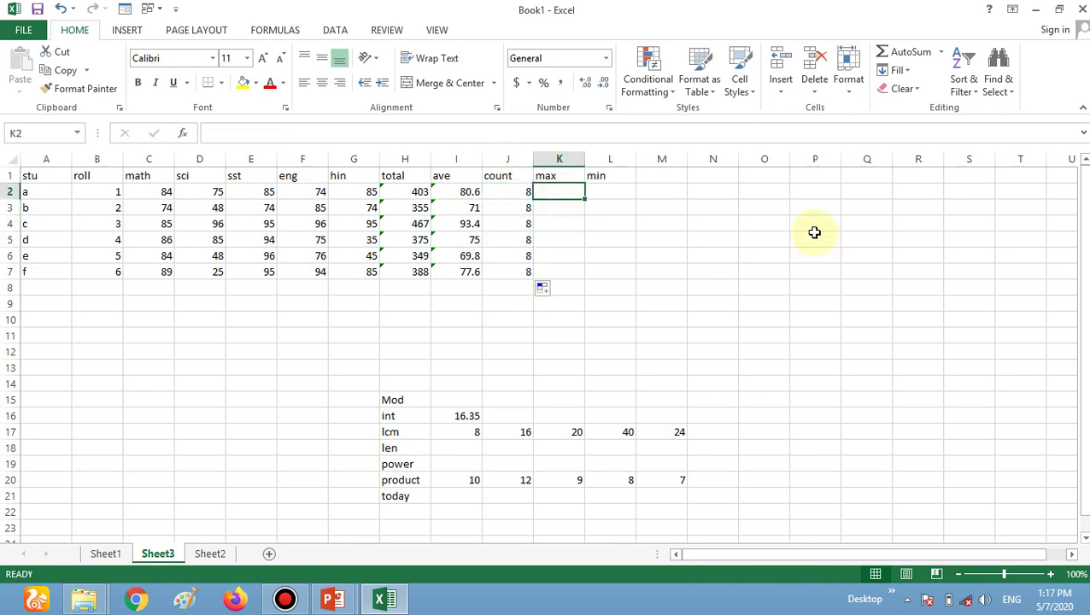
Enter a mistyped MAX formula over C2 to G2 in K2 and dismiss the circular reference warning.
{"action": "type", "text": "=max"}
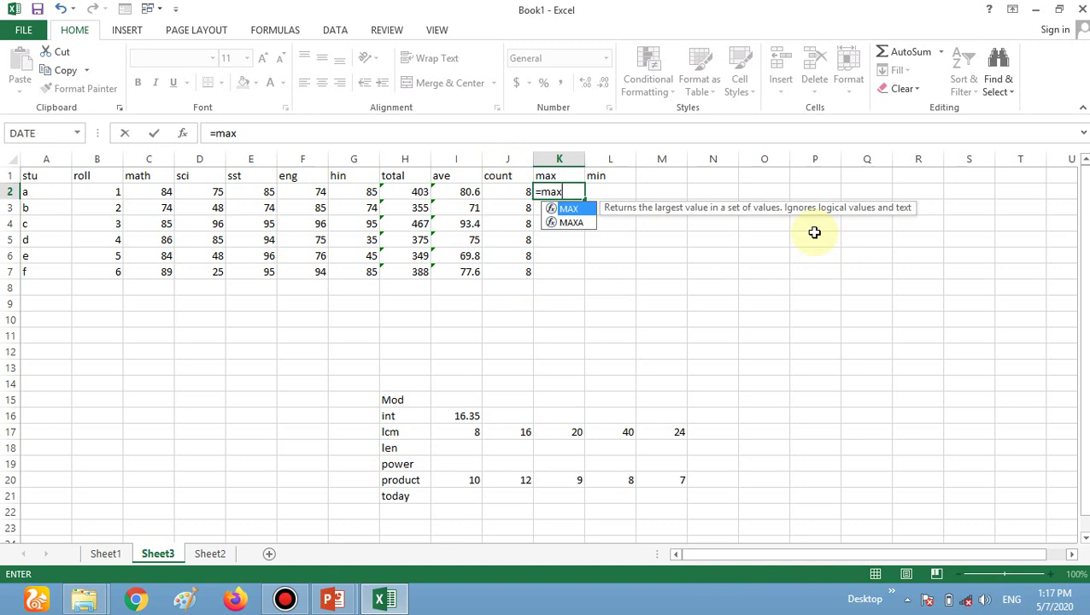
{"action": "type", "text": "("}
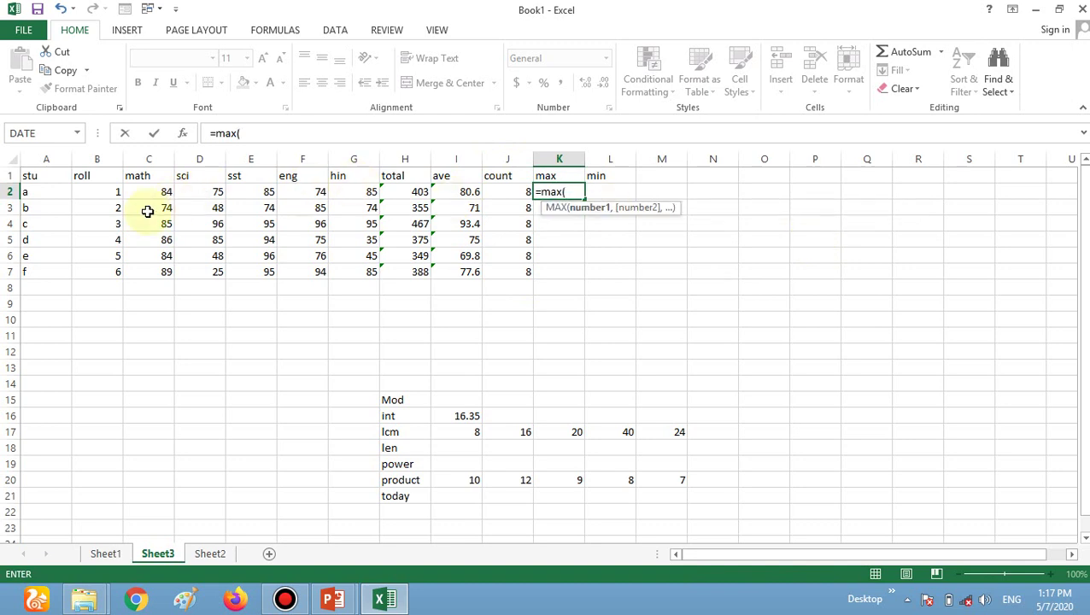
{"action": "left_click", "coordinate": [160, 188]}
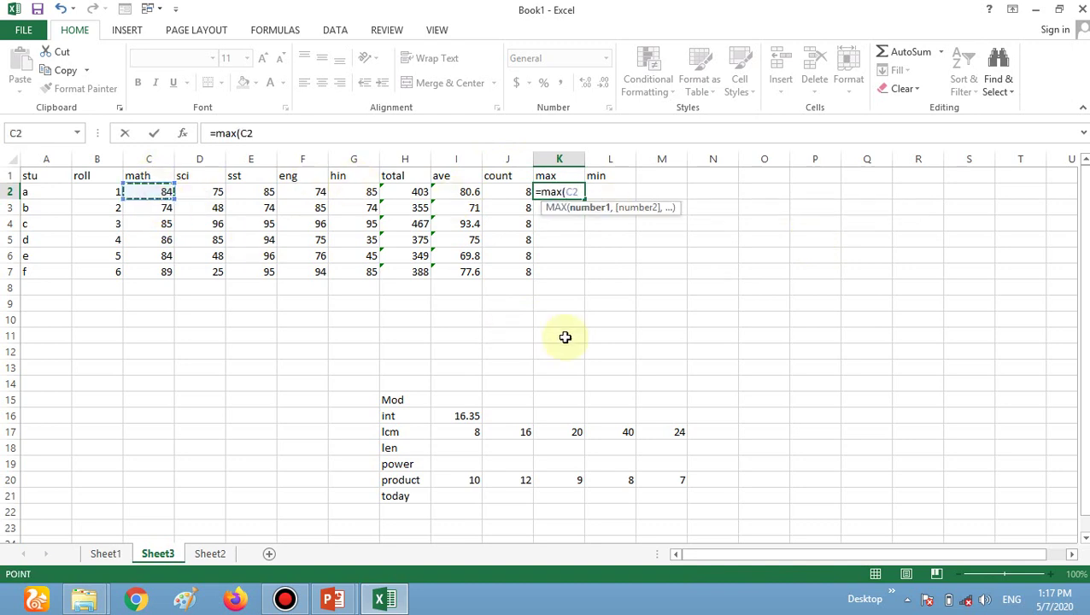
{"action": "key", "text": "F8"}
{"action": "type", "text": "g2)"}
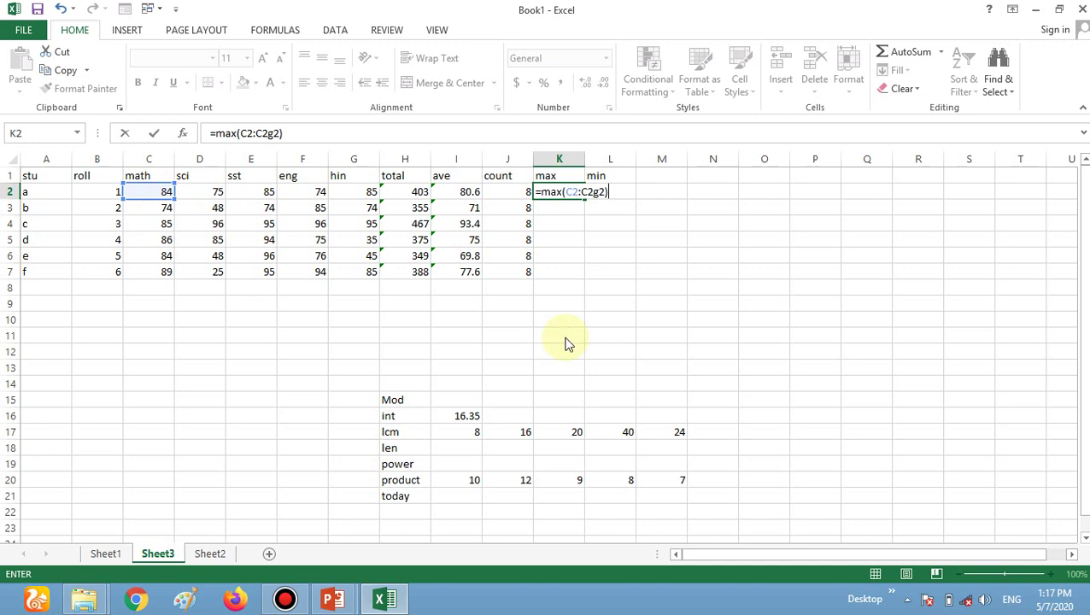
{"action": "key", "text": "Return"}
{"action": "key", "text": "Return"}
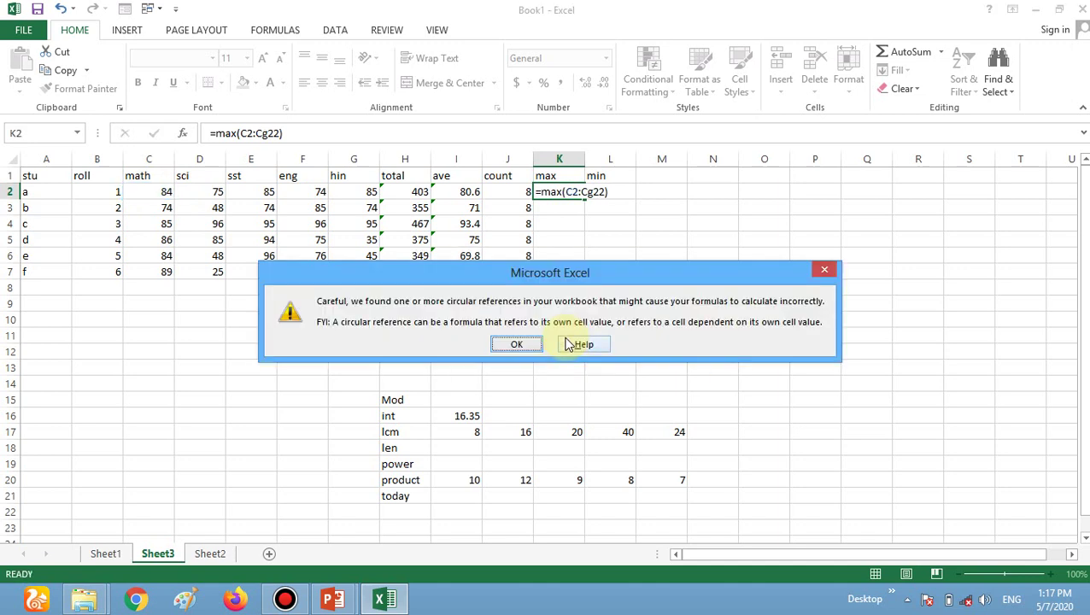
{"action": "key", "text": "Return"}
{"action": "key", "text": "Left"}
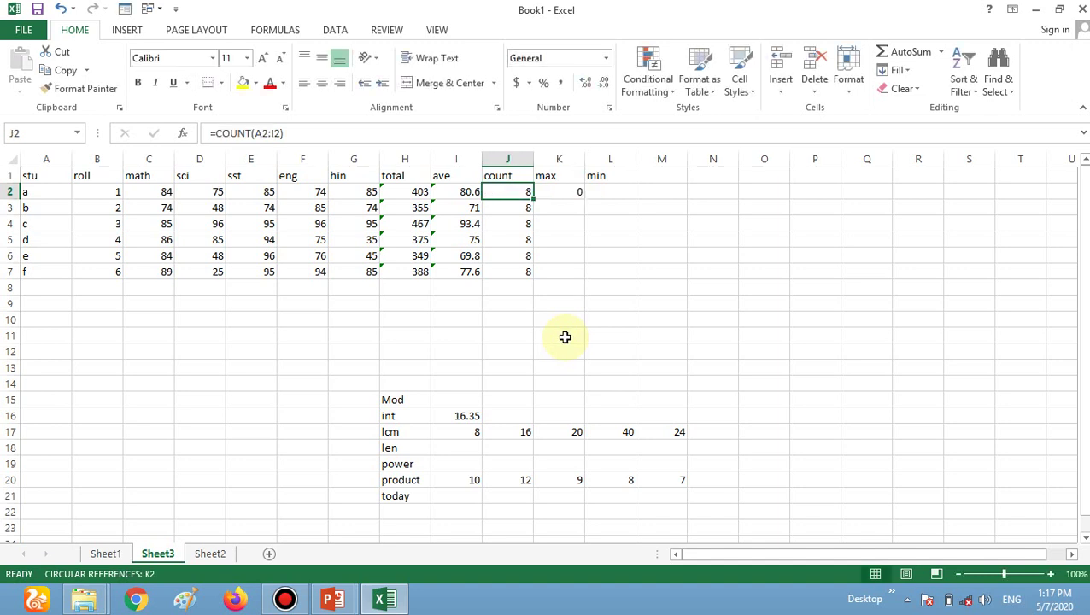
Replace K2 with =MAX(C2:G2) and fill it down to K7 (85, 85, 96, 94, 96, 95).
{"action": "left_click", "coordinate": [562, 191]}
{"action": "type", "text": "="}
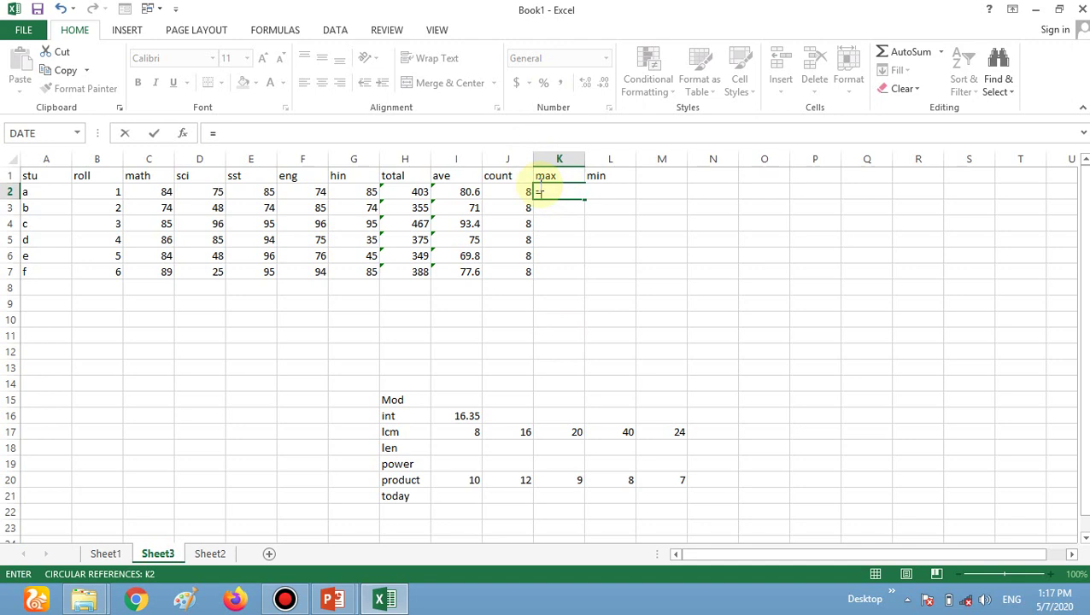
{"action": "type", "text": "max("}
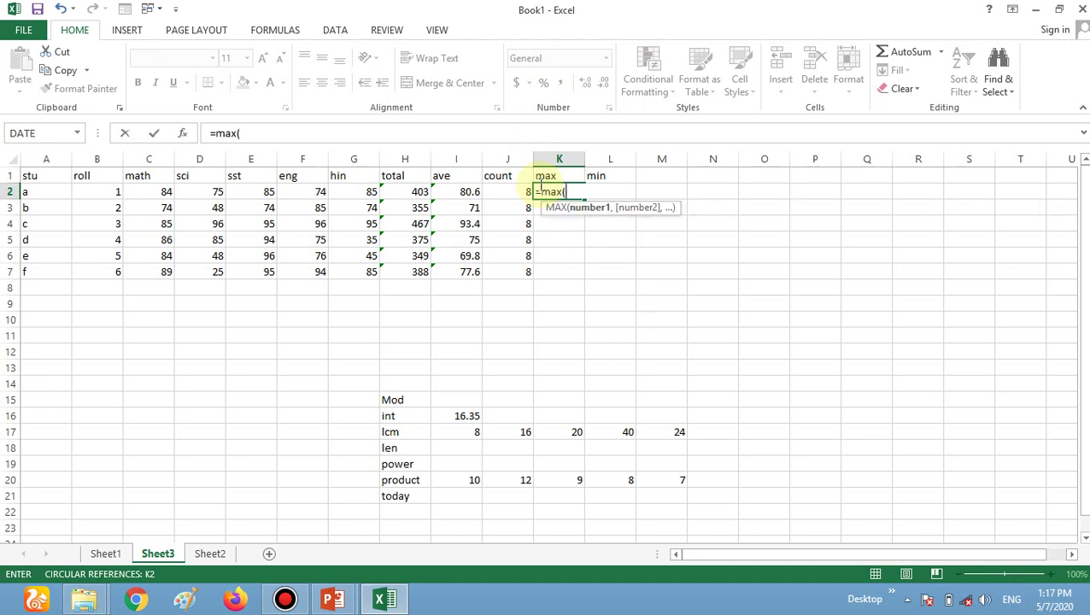
{"action": "type", "text": "c2:g2"}
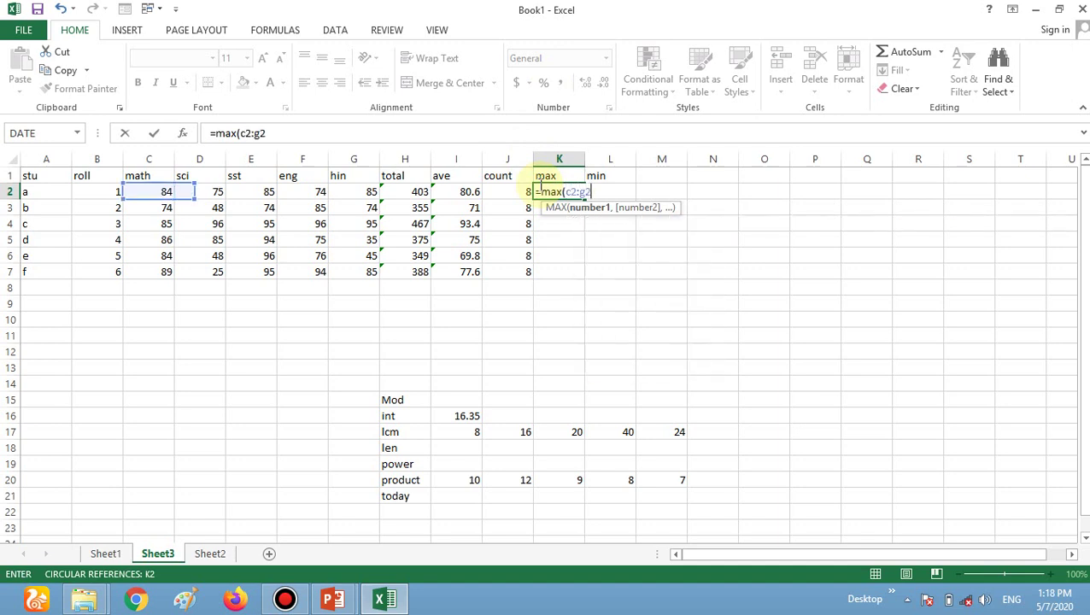
{"action": "type", "text": ")"}
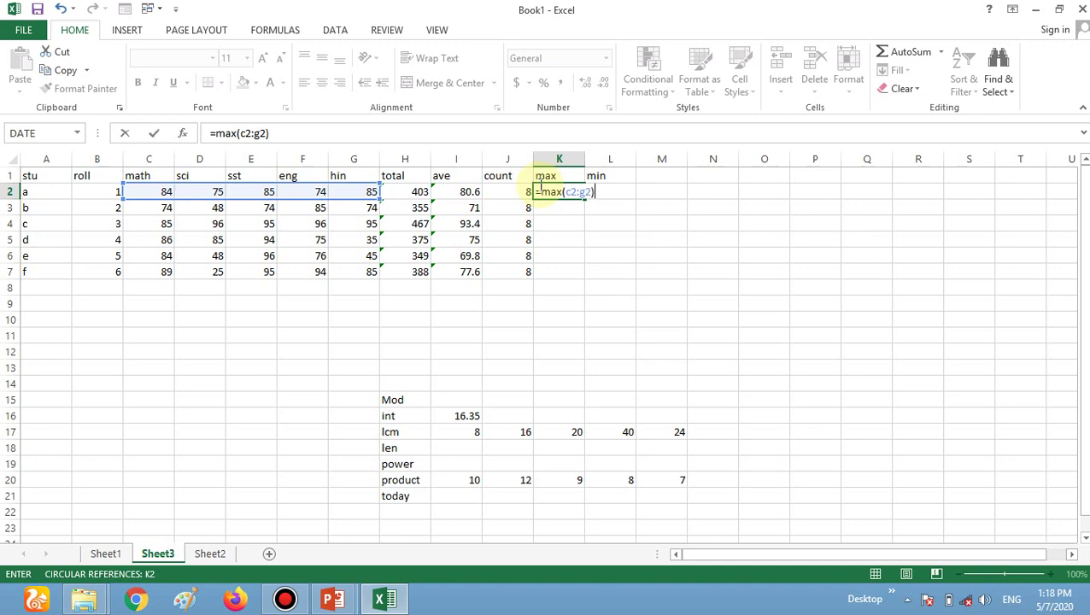
{"action": "key", "text": "Return"}
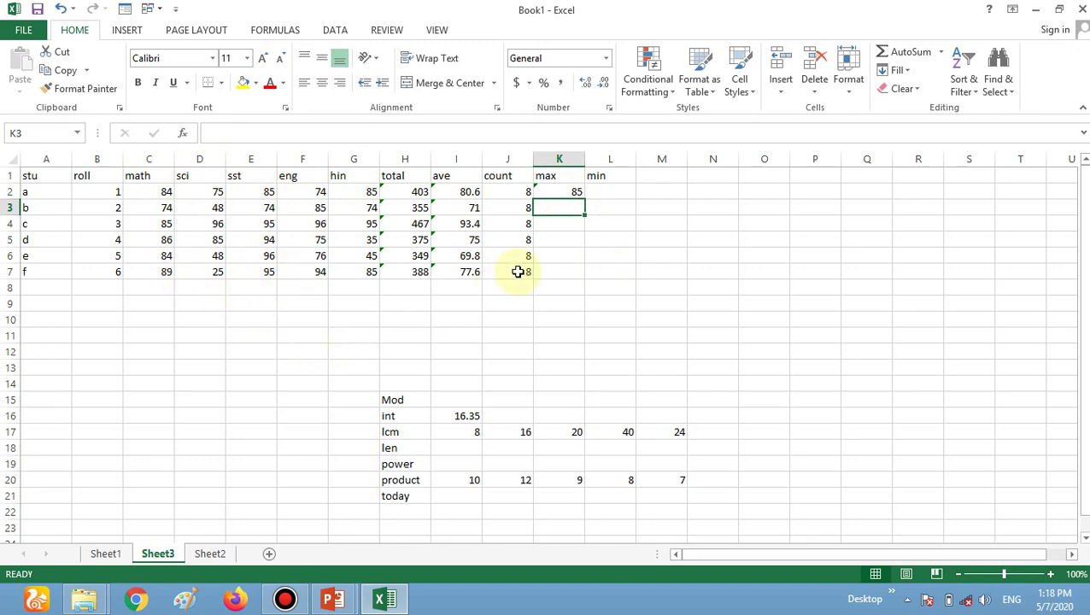
{"action": "left_click", "coordinate": [549, 193]}
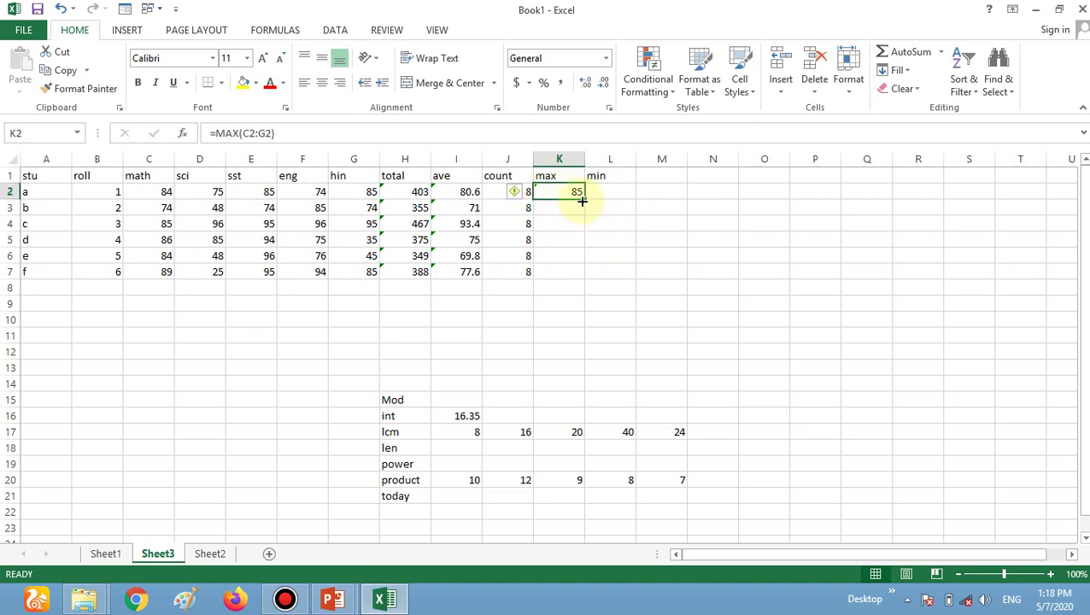
{"action": "left_click_drag", "start_coordinate": [585, 199], "coordinate": [579, 277]}
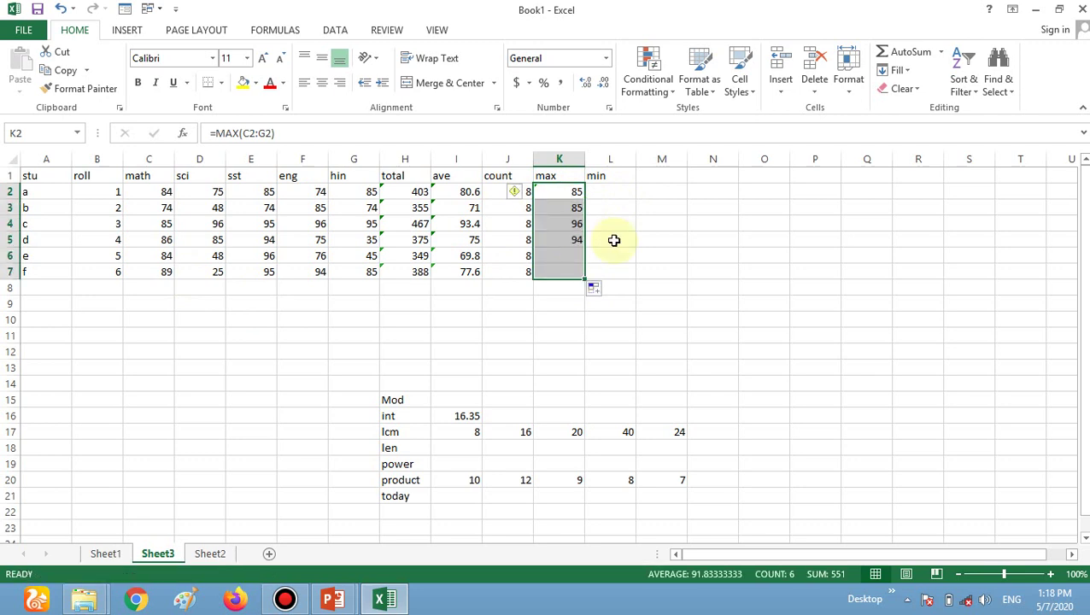
Start an unfinished =min entry in L2 and clear the stray text typed into L1.
{"action": "left_click", "coordinate": [620, 192]}
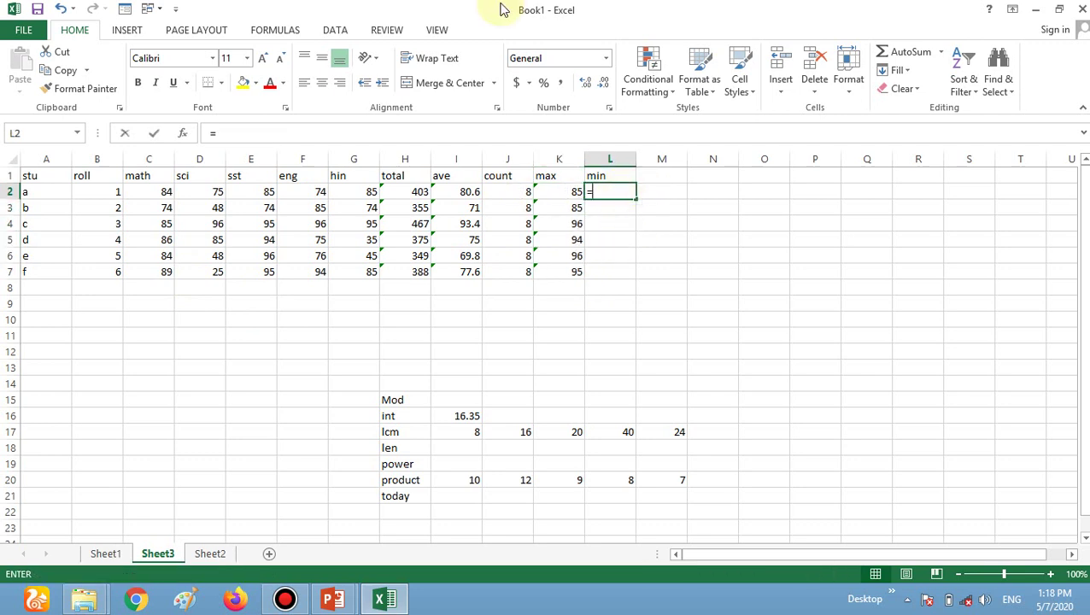
{"action": "type", "text": "=min"}
{"action": "key", "text": "Up"}
{"action": "type", "text": "("}
{"action": "key", "text": "BackSpace"}
{"action": "type", "text": "min"}
{"action": "key", "text": "BackSpace"}
{"action": "key", "text": "BackSpace"}
{"action": "key", "text": "BackSpace"}
{"action": "type", "text": "min"}
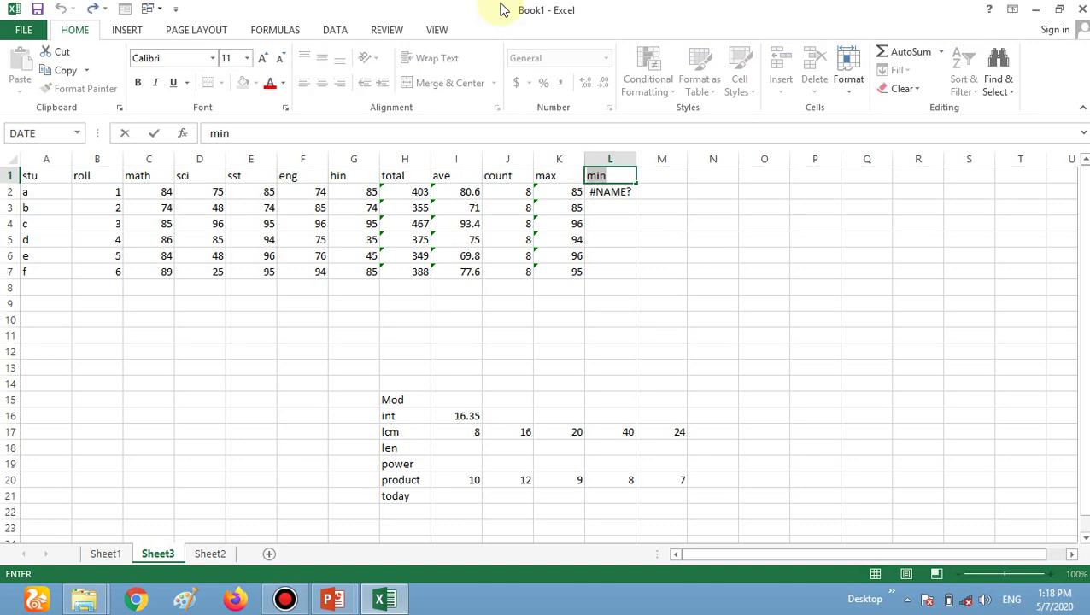
{"action": "key", "text": "BackSpace"}
{"action": "key", "text": "BackSpace"}
{"action": "key", "text": "BackSpace"}
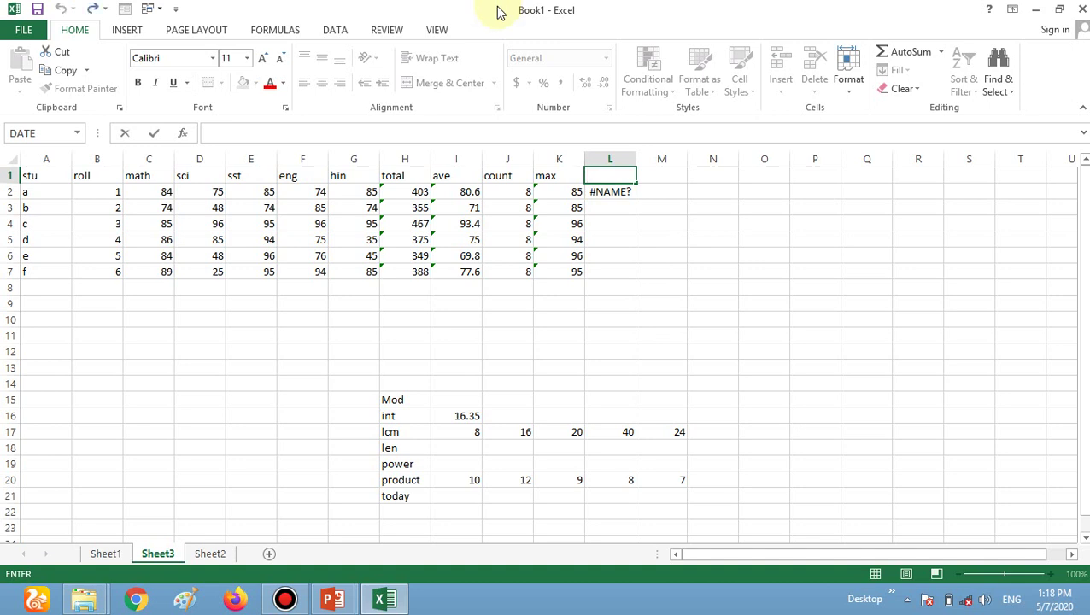
Replace the #NAME? error in L2 with =MIN(C2:G2).
{"action": "left_click", "coordinate": [626, 194]}
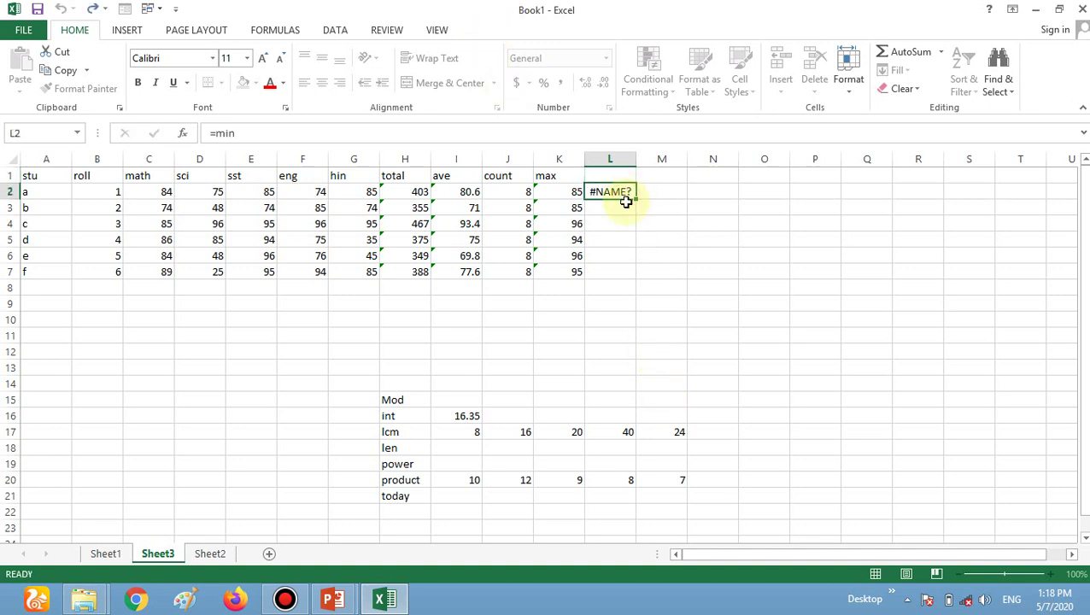
{"action": "type", "text": "=mi8n"}
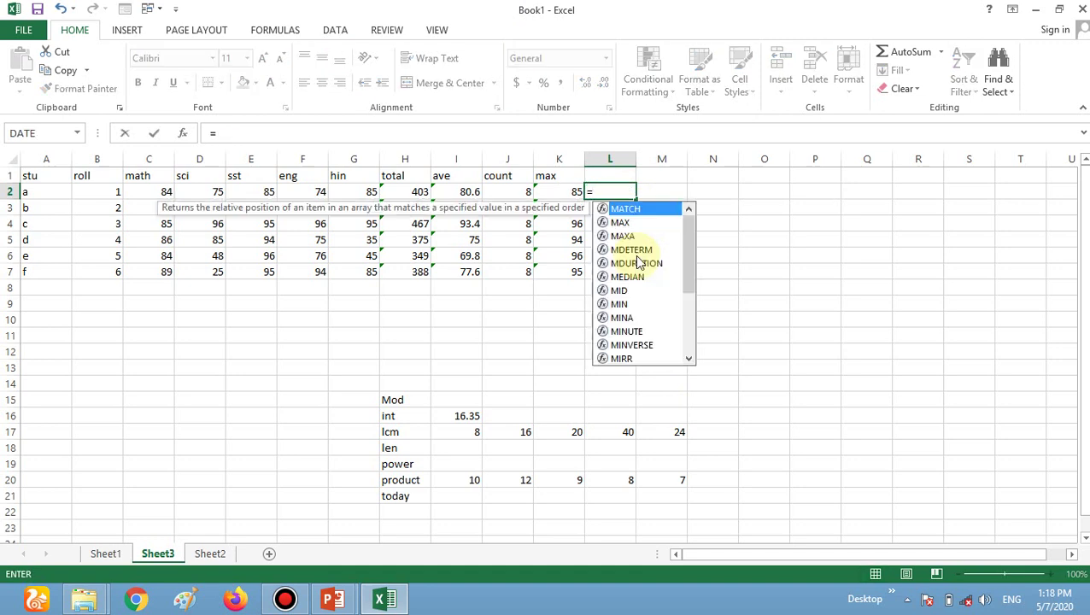
{"action": "key", "text": "BackSpace"}
{"action": "key", "text": "BackSpace"}
{"action": "type", "text": "n"}
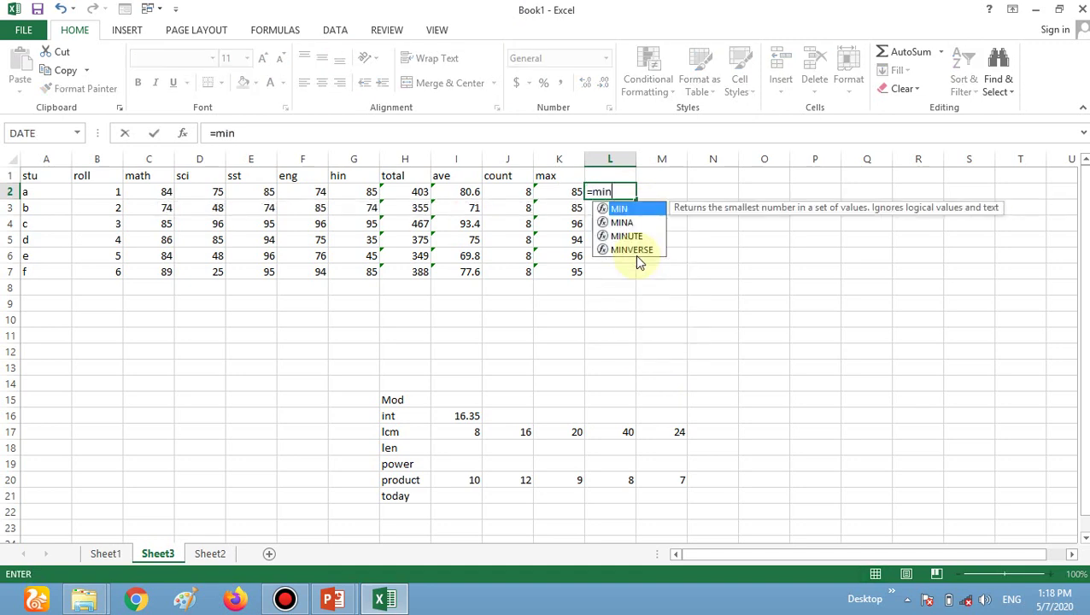
{"action": "type", "text": "("}
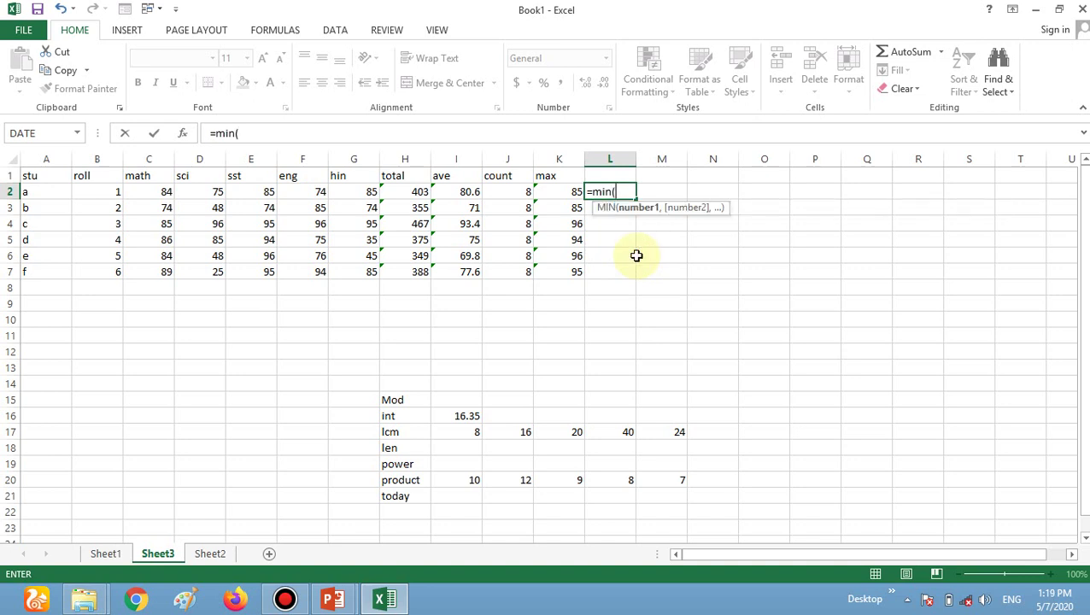
{"action": "type", "text": "c2"}
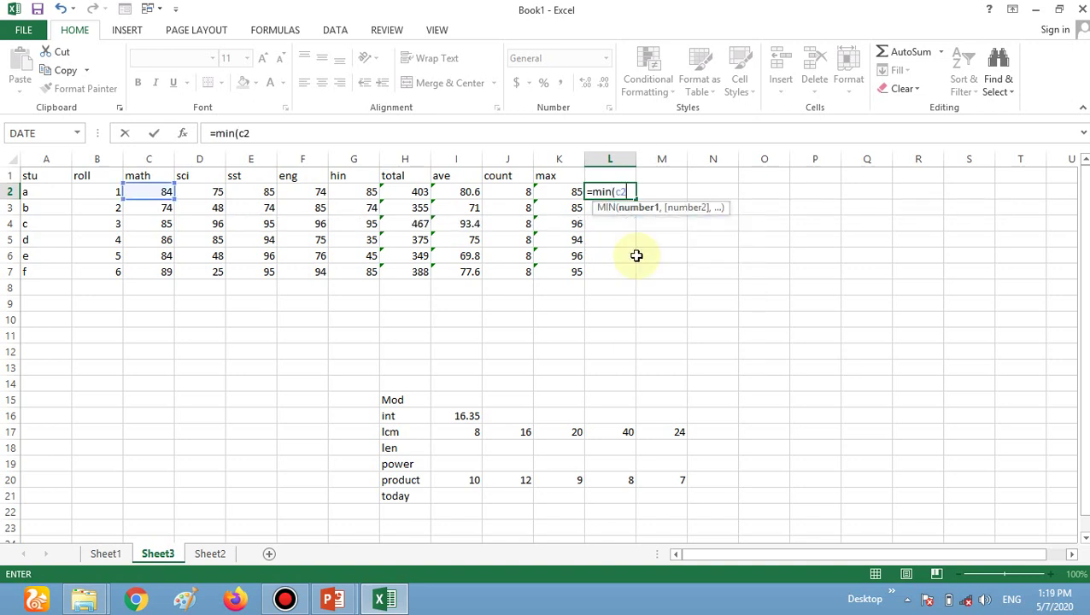
{"action": "type", "text": ":g2)"}
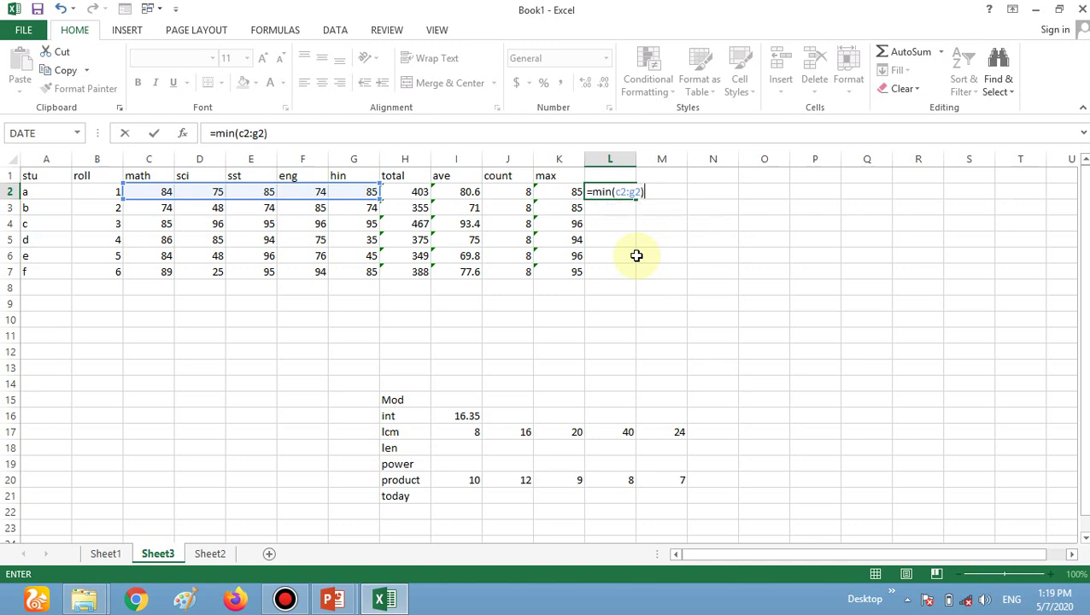
{"action": "key", "text": "ctrl+Return"}
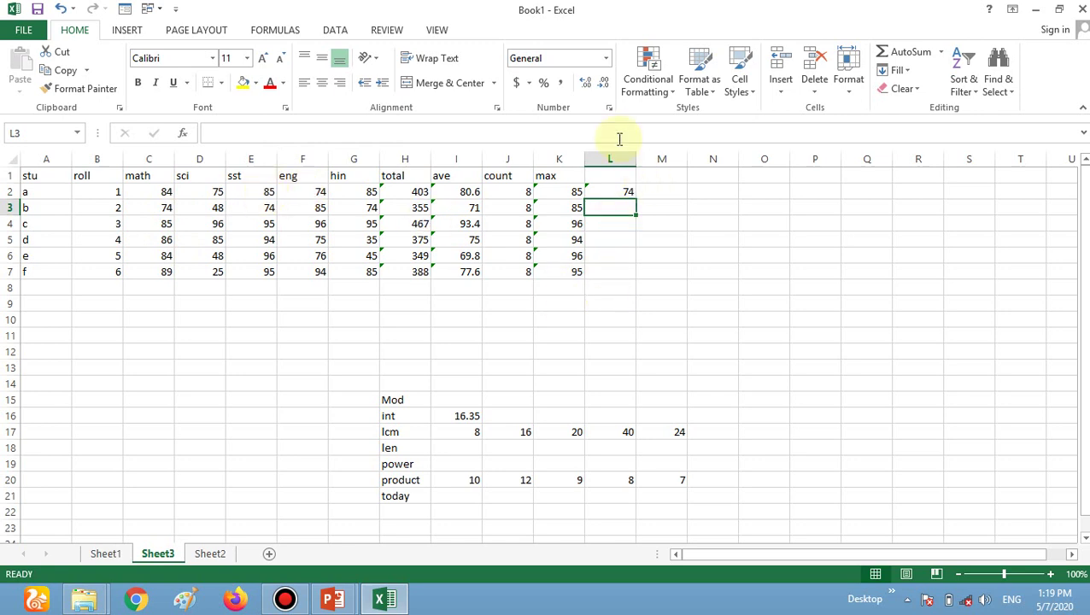
Head column L as 'min' and fill the minimum formula down to L7.
{"action": "left_click", "coordinate": [613, 174]}
{"action": "type", "text": "minb"}
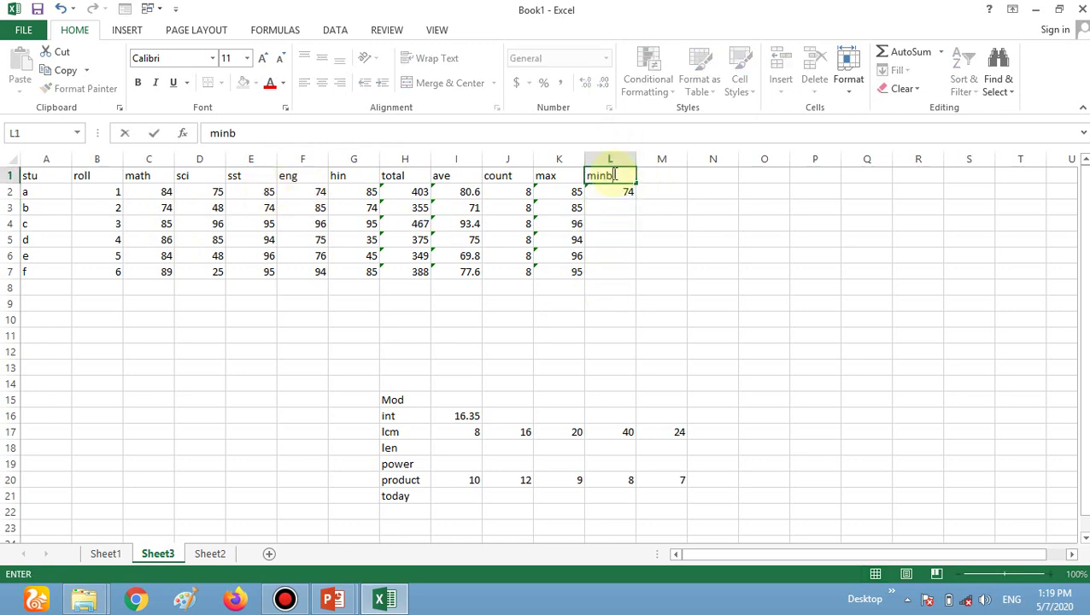
{"action": "key", "text": "BackSpace"}
{"action": "key", "text": "Return"}
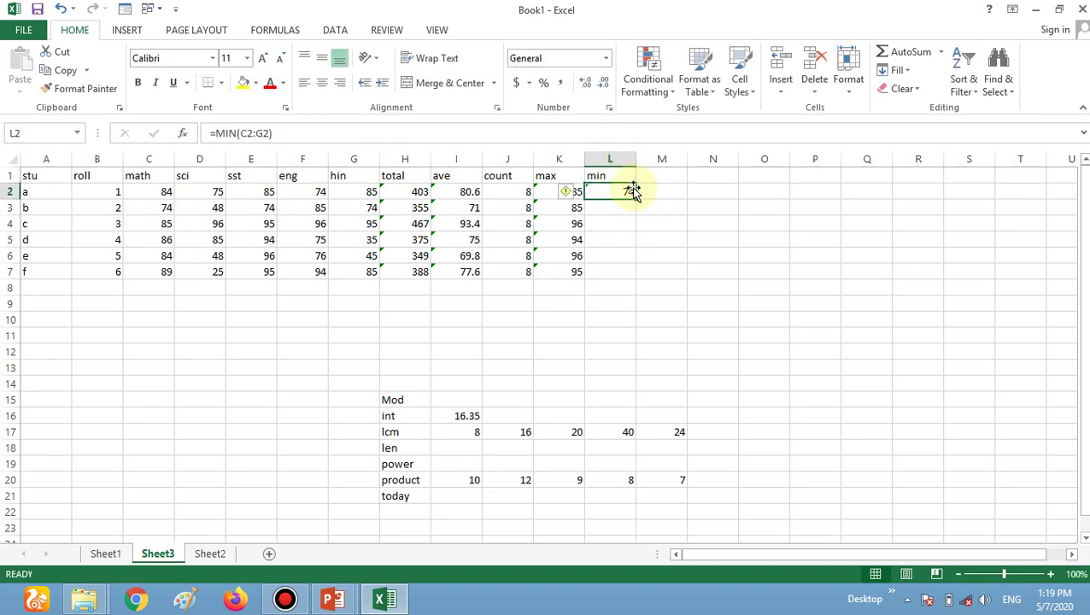
{"action": "left_click_drag", "start_coordinate": [634, 200], "coordinate": [623, 286]}
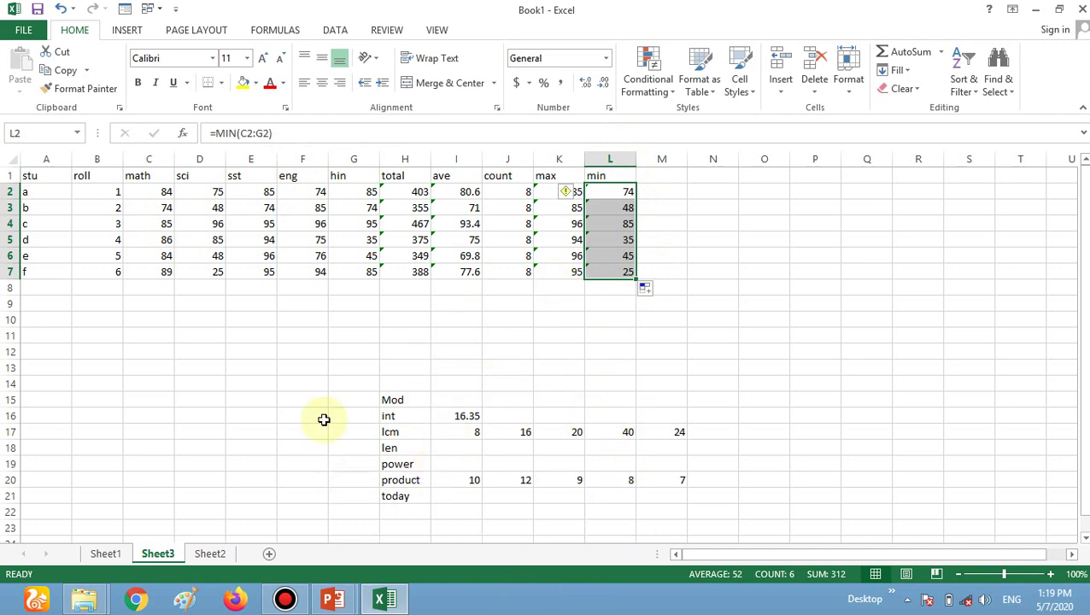
{"action": "left_click", "coordinate": [477, 401]}
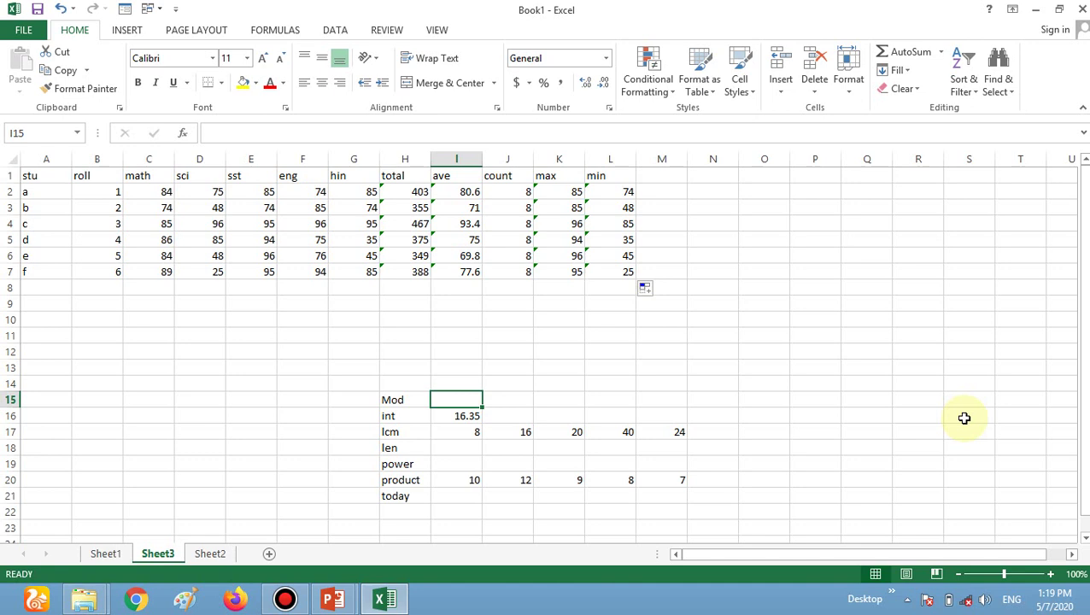
Type 93/4 in I15 and enter =MOD(93,4) in J15, returning 1.
{"action": "type", "text": "93"}
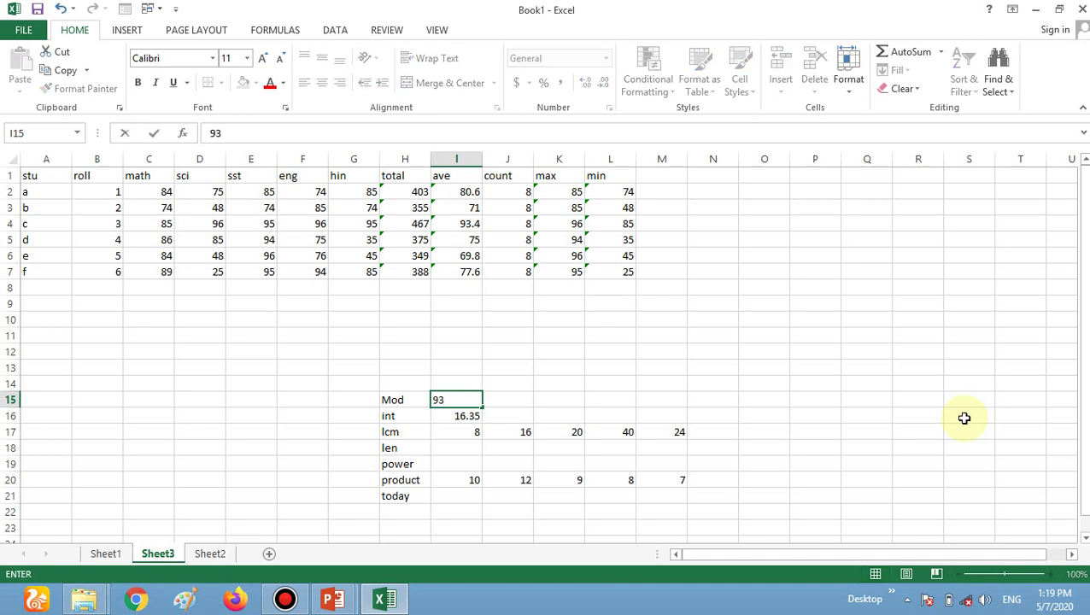
{"action": "type", "text": "/4"}
{"action": "key", "text": "ctrl+Return"}
{"action": "key", "text": "Right"}
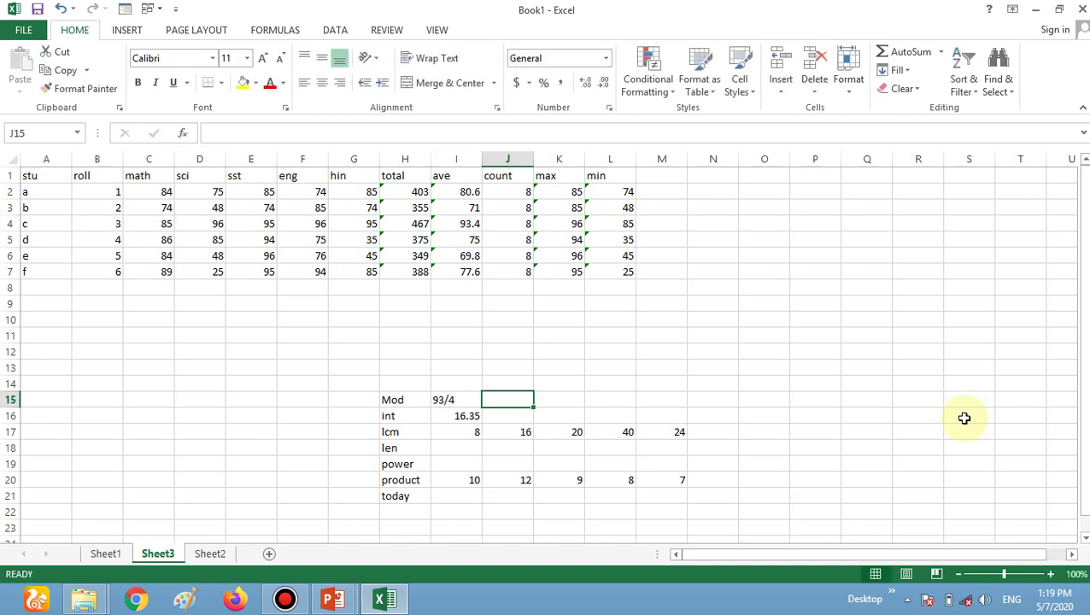
{"action": "type", "text": "=mod("}
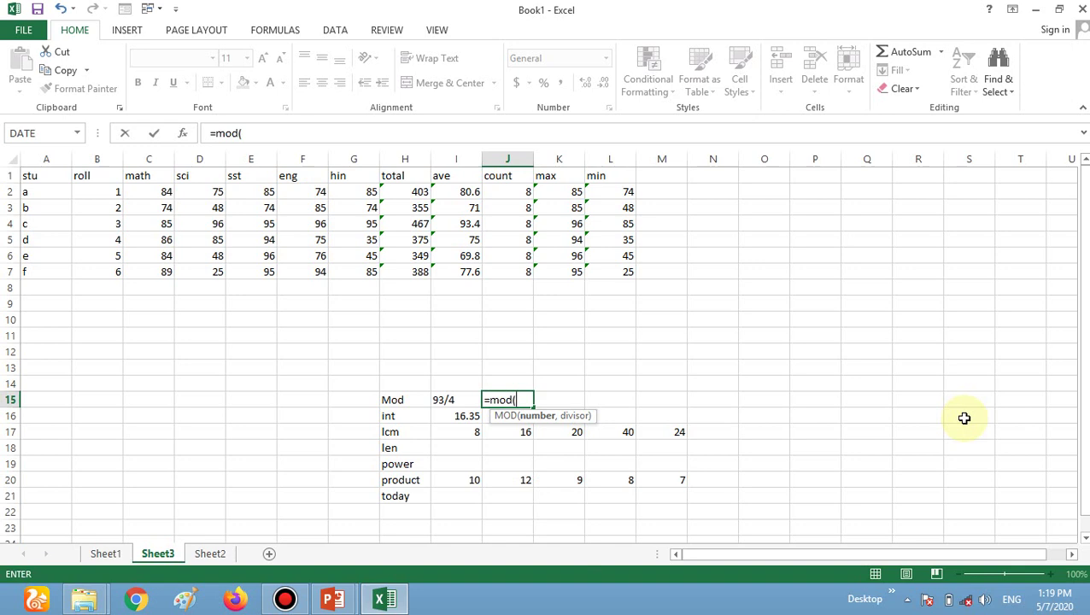
{"action": "type", "text": "93,4"}
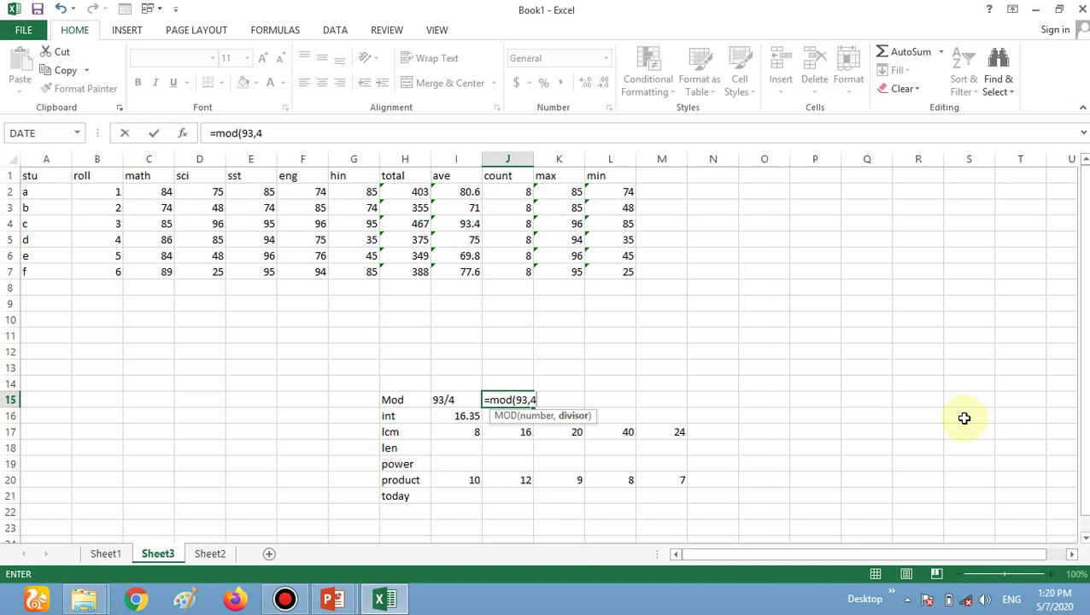
{"action": "type", "text": ")"}
{"action": "key", "text": "ctrl+Return"}
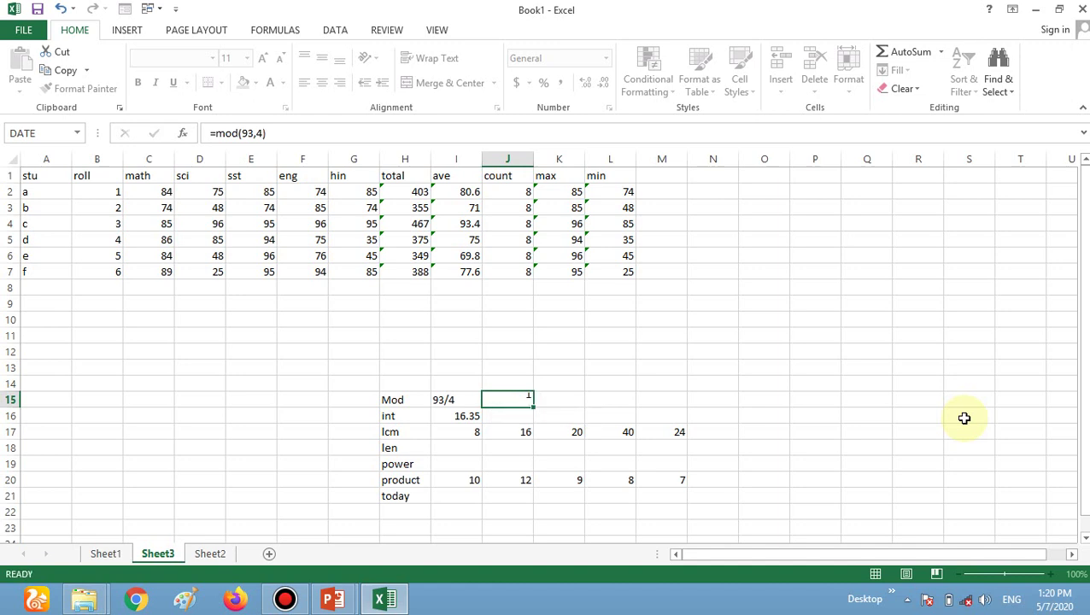
{"action": "key", "text": "Return"}
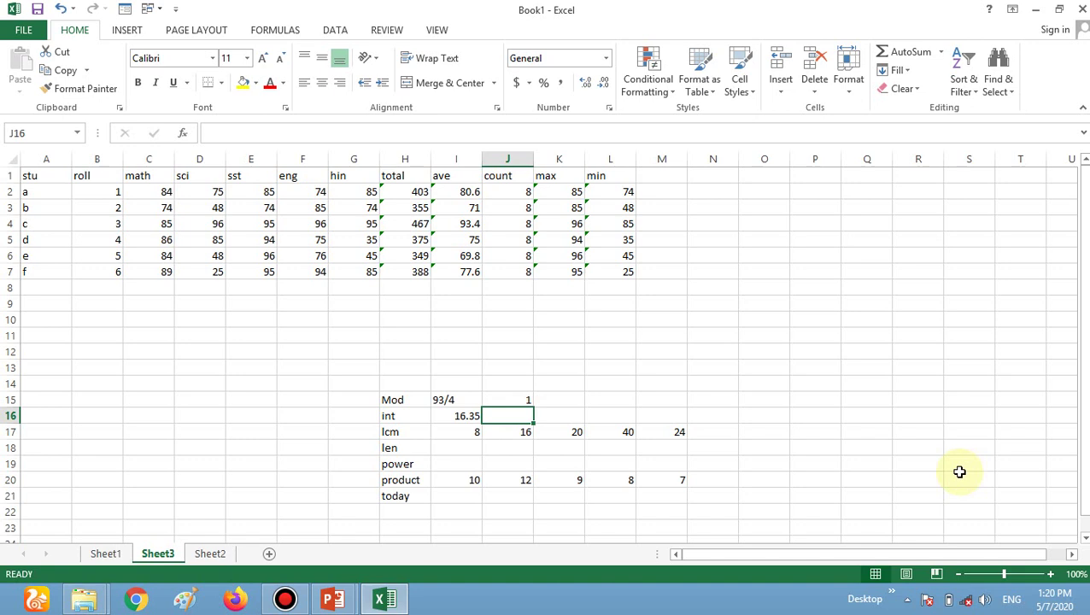
Enter =INT(16.35) in J16, returning 16.
{"action": "type", "text": "="}
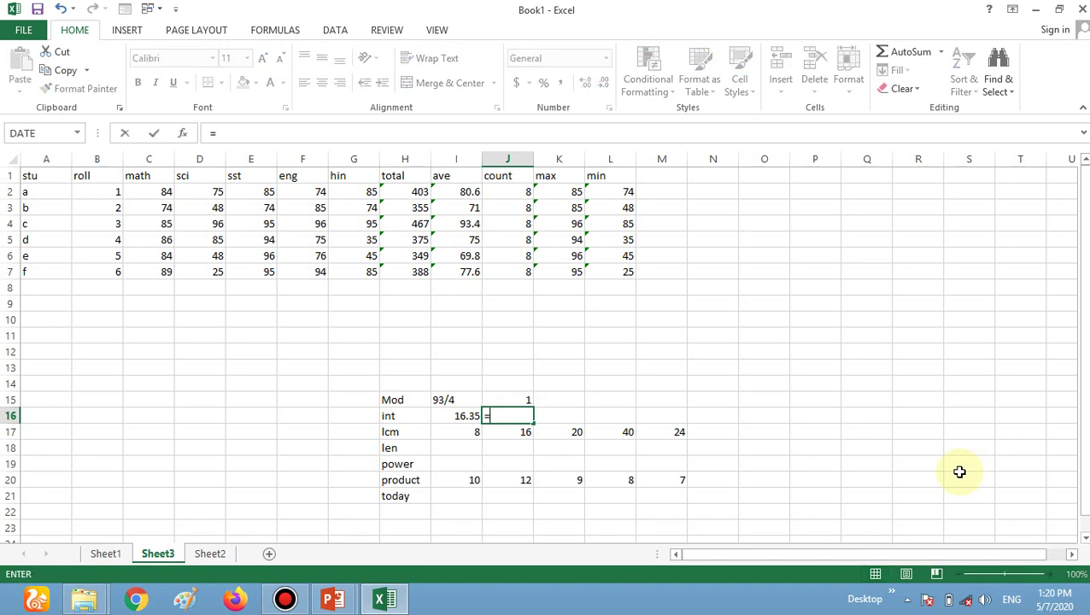
{"action": "type", "text": "int"}
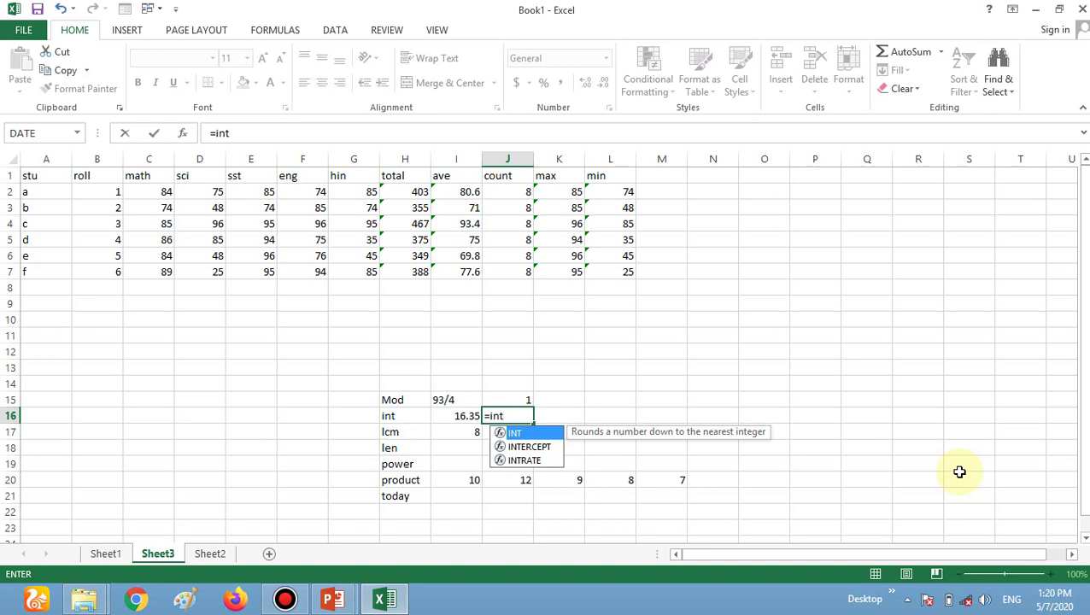
{"action": "type", "text": "("}
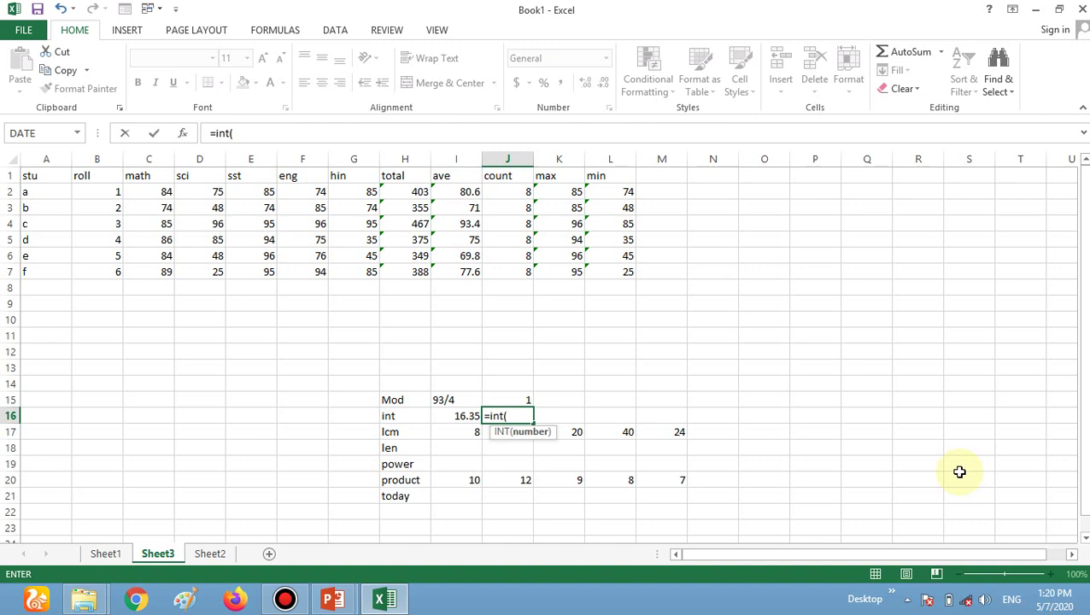
{"action": "type", "text": "16.35)"}
{"action": "key", "text": "Return"}
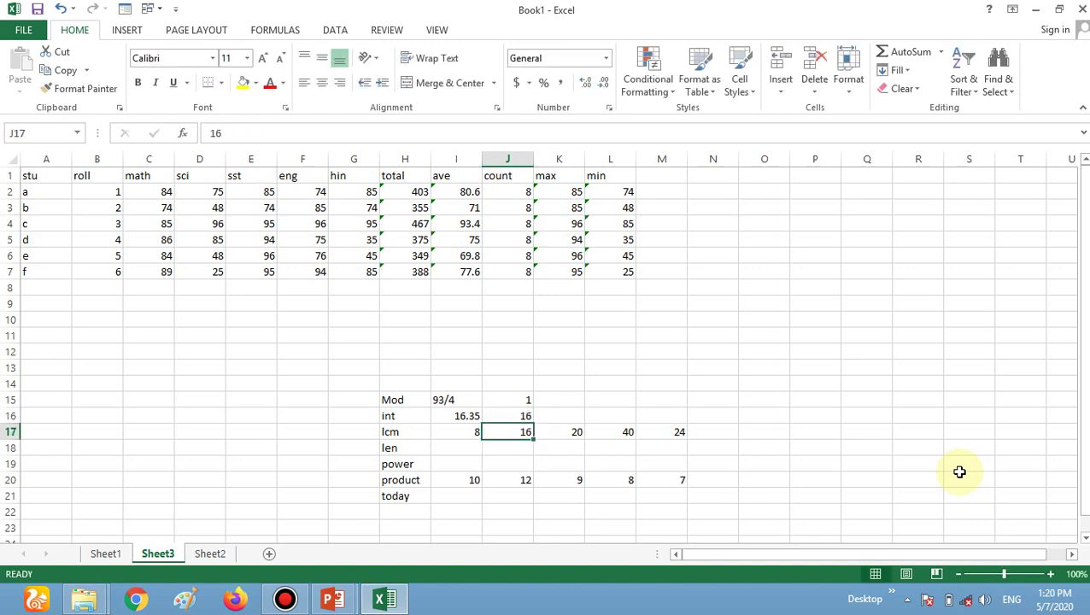
Edit J16's INT formula to change its argument from 16.35 to 16.55.
{"action": "left_click", "coordinate": [525, 416]}
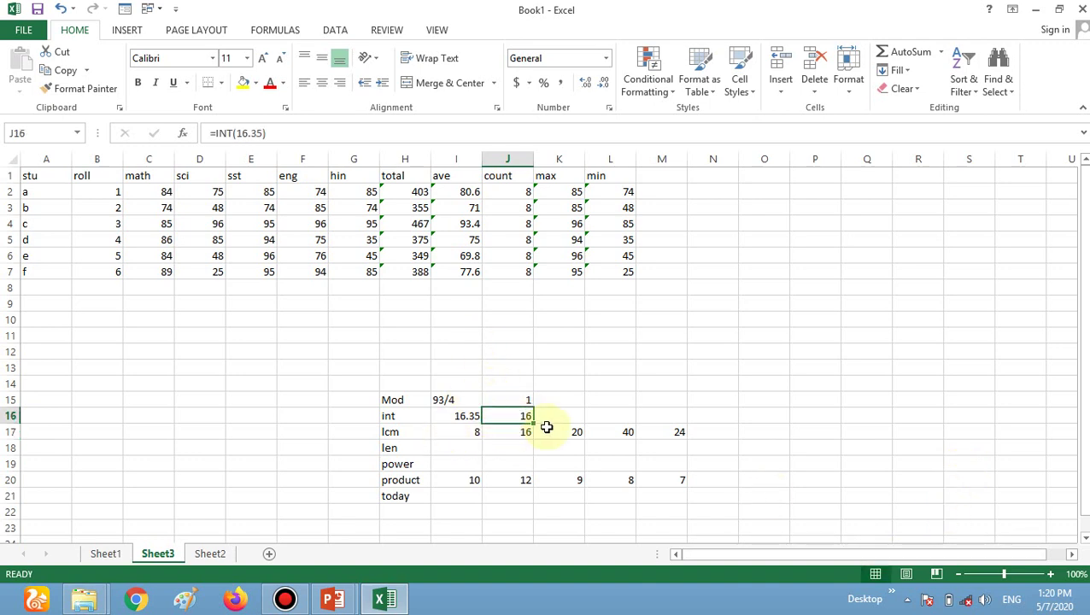
{"action": "double_click", "coordinate": [513, 416]}
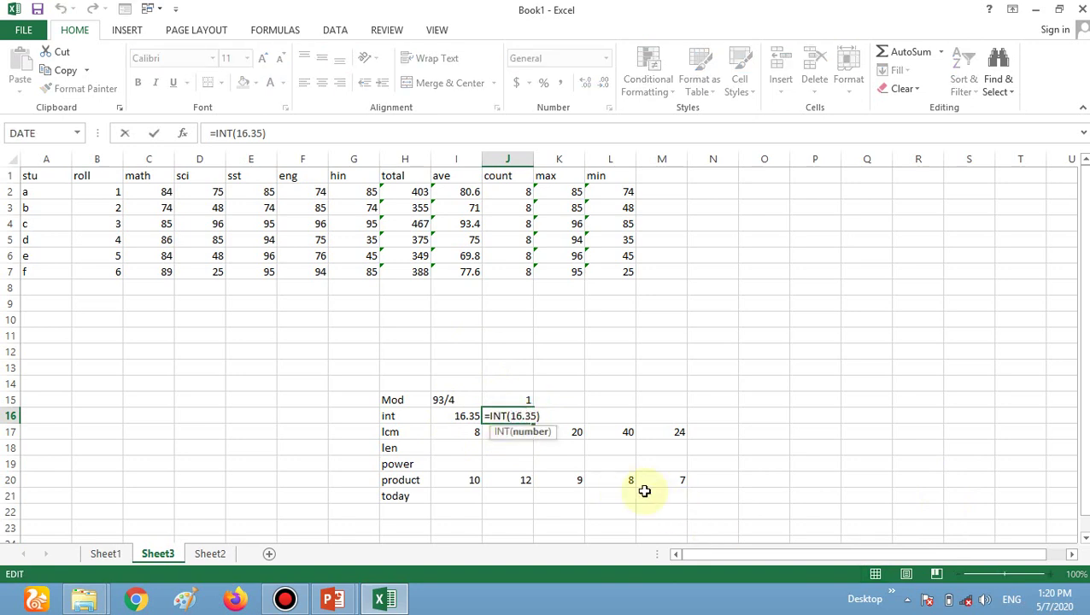
{"action": "key", "text": "Right"}
{"action": "key", "text": "Right"}
{"action": "key", "text": "Right"}
{"action": "key", "text": "Right"}
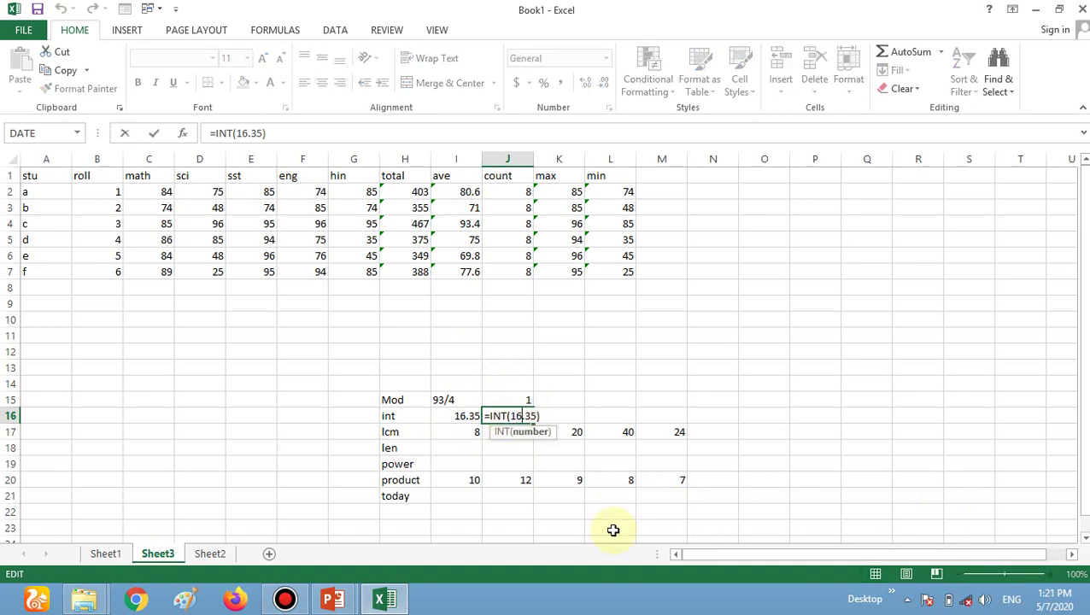
{"action": "key", "text": "BackSpace"}
{"action": "type", "text": "5"}
{"action": "key", "text": "Return"}
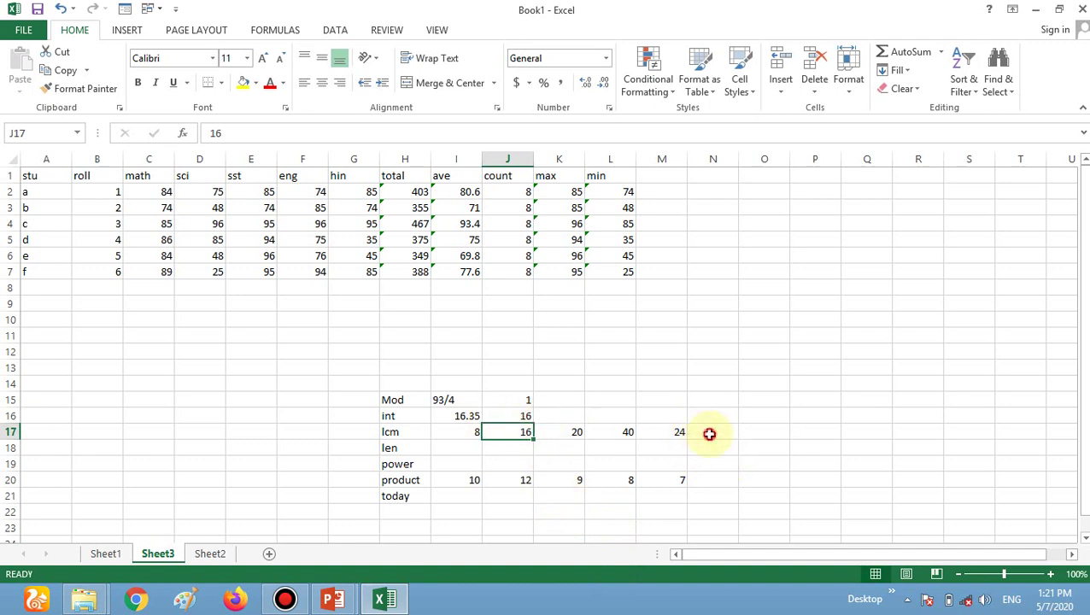
Enter =LCM(I17:M17) in N17 to get 240 from 8, 16, 20, 40 and 24.
{"action": "left_click", "coordinate": [709, 433]}
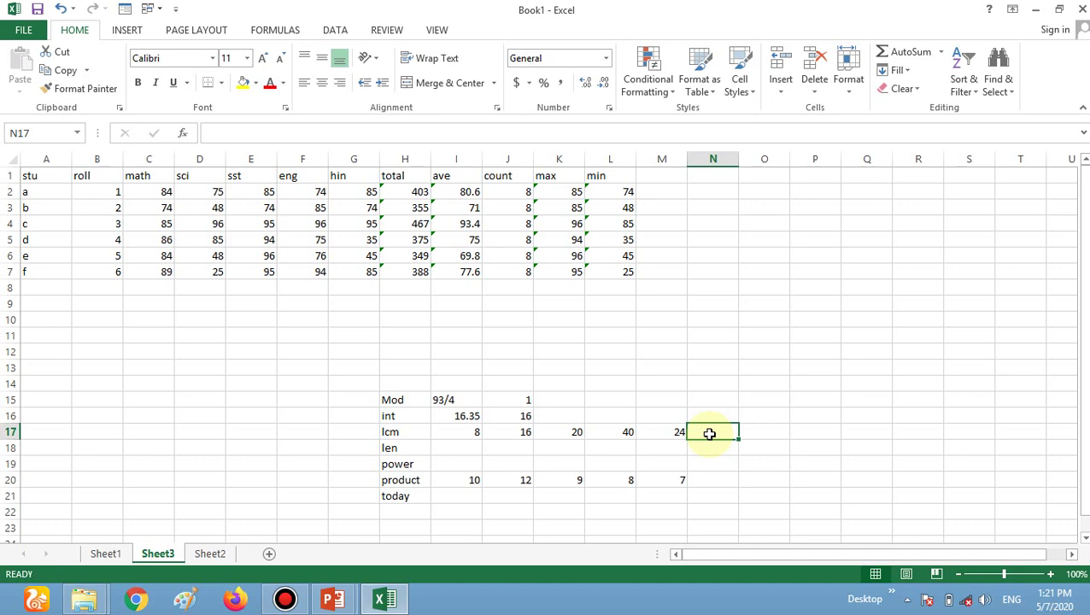
{"action": "double_click", "coordinate": [709, 432]}
{"action": "type", "text": "=lc"}
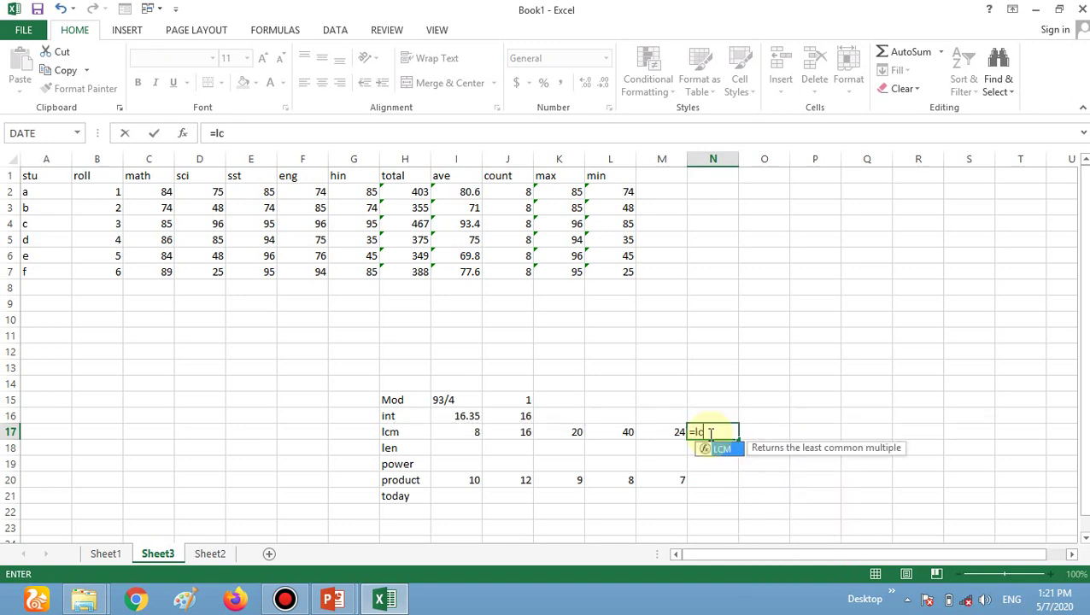
{"action": "type", "text": "m("}
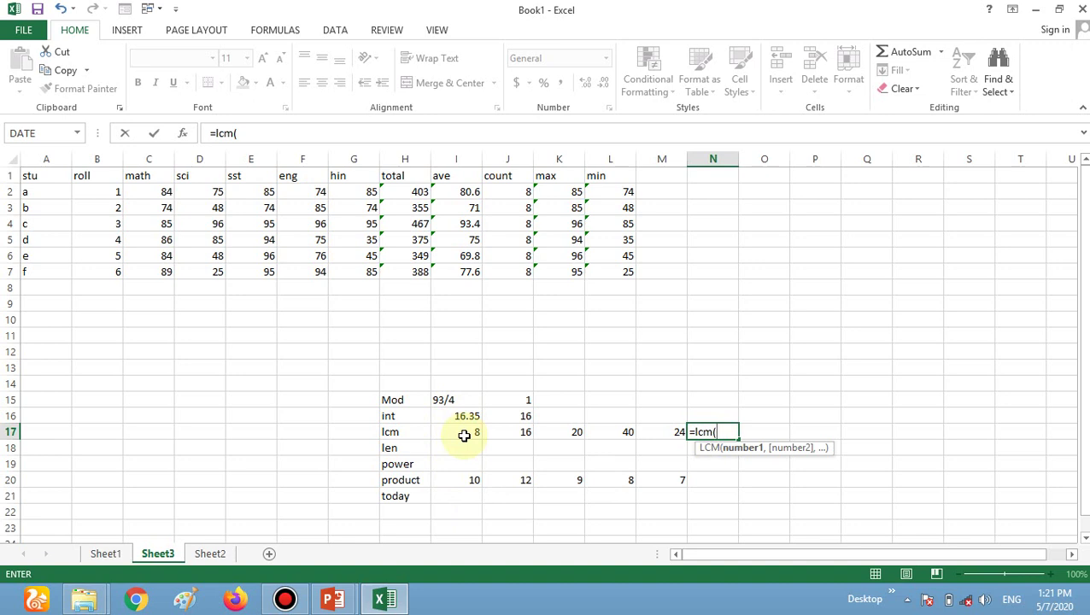
{"action": "type", "text": "i17"}
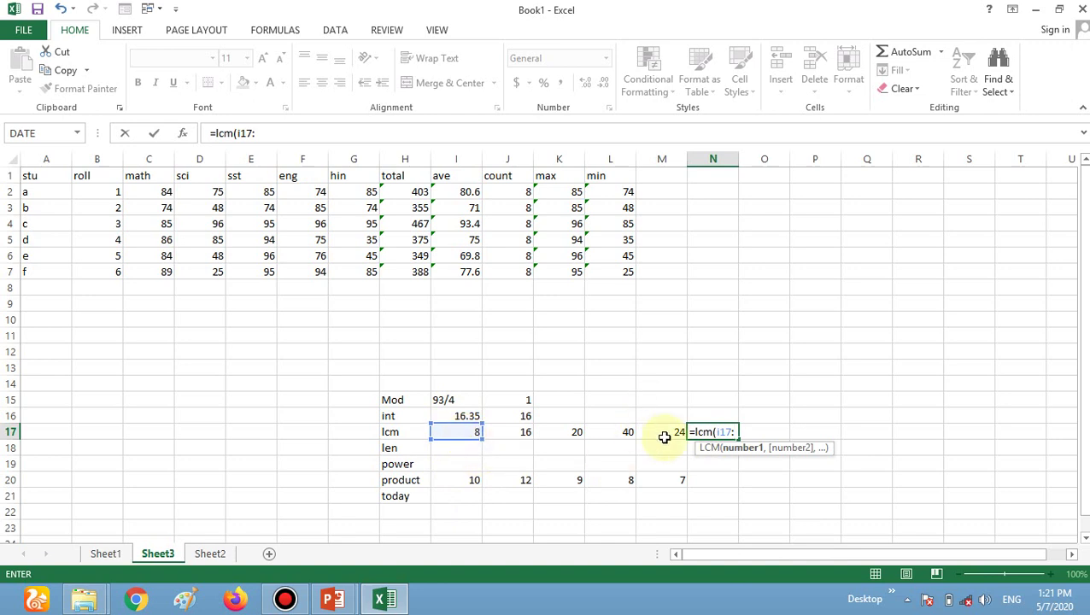
{"action": "type", "text": ":m1"}
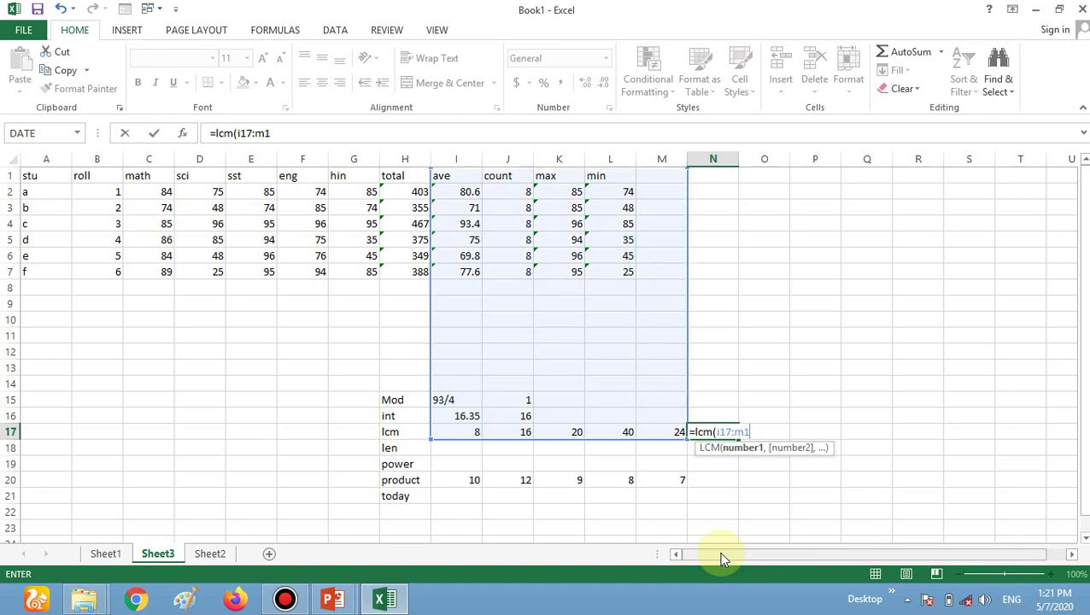
{"action": "type", "text": "7)"}
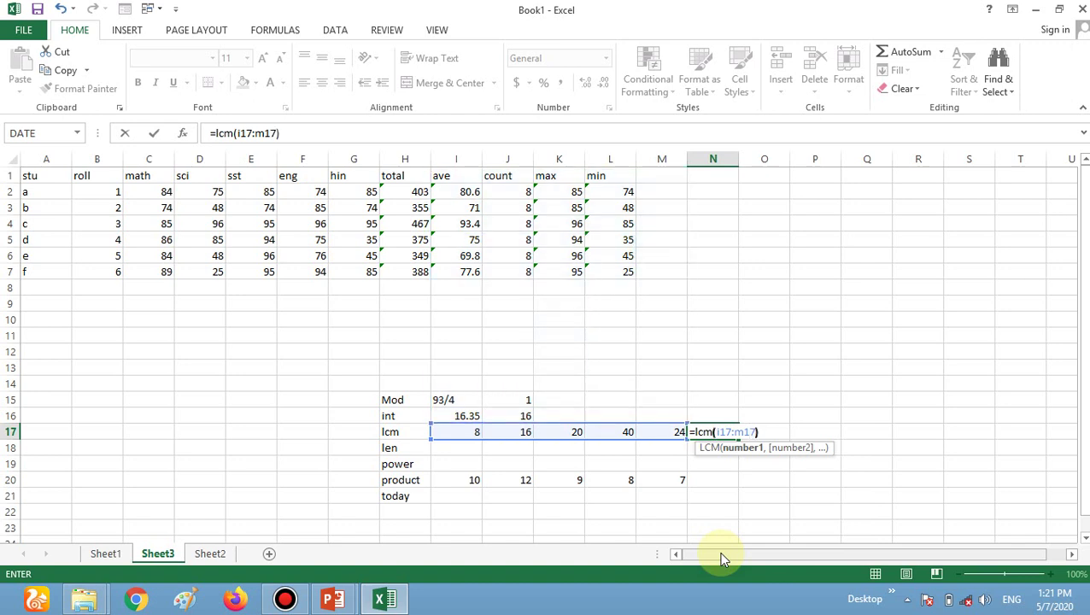
{"action": "key", "text": "Return"}
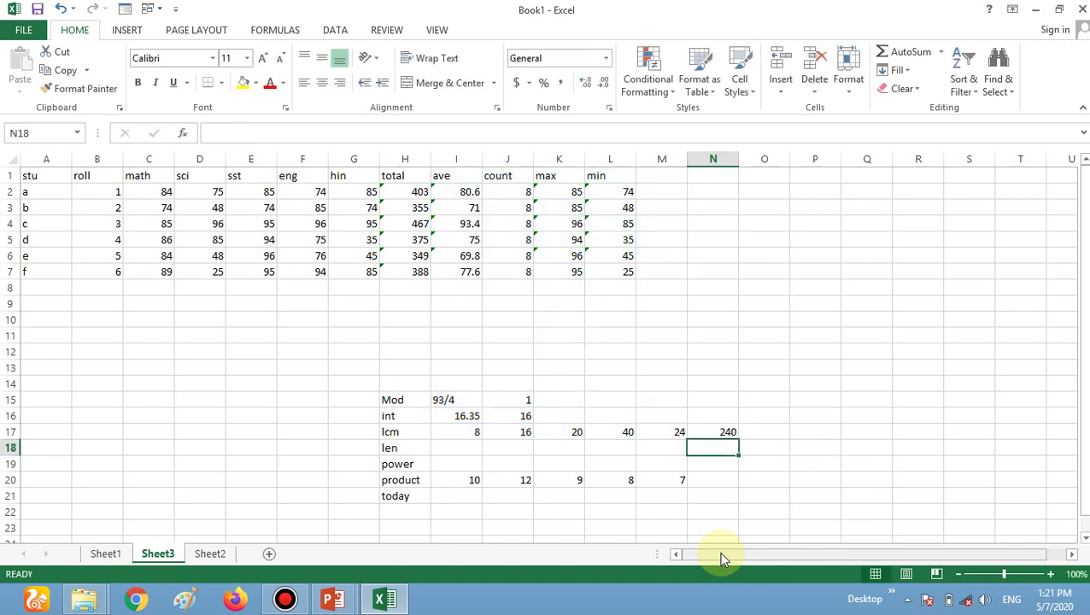
{"action": "left_click", "coordinate": [718, 433]}
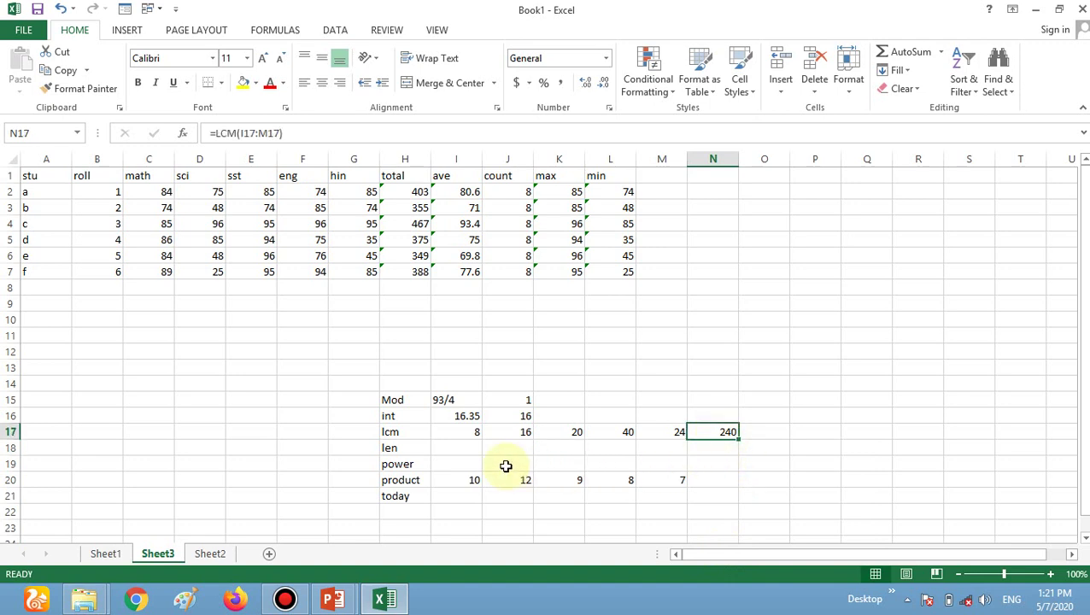
{"action": "left_click", "coordinate": [450, 446]}
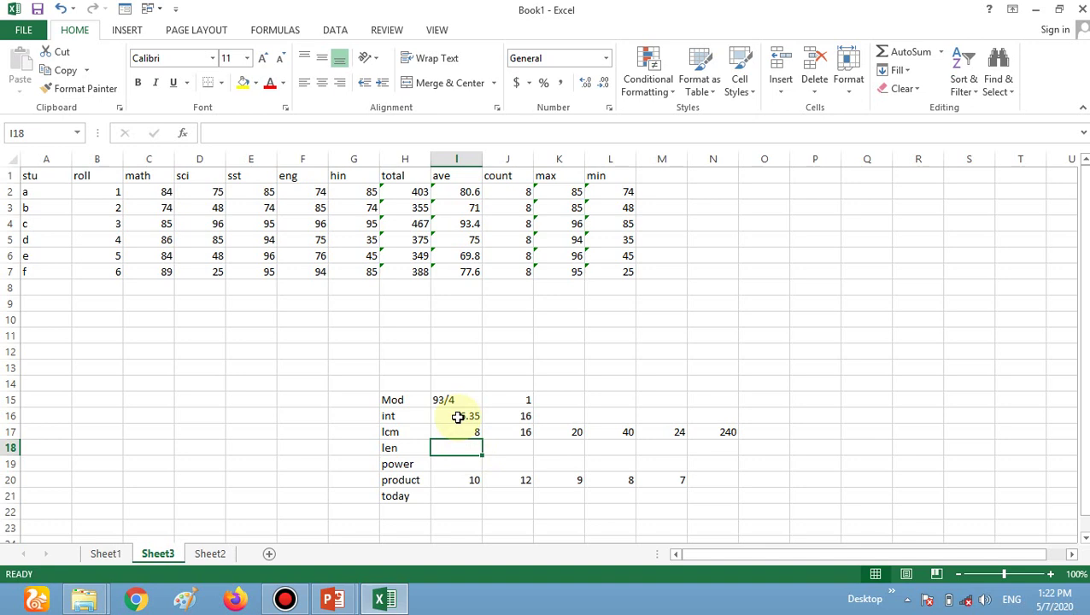
Enter a LEN formula on a quoted sample name in I18, then remove its space so it returns 11.
{"action": "type", "text": "="}
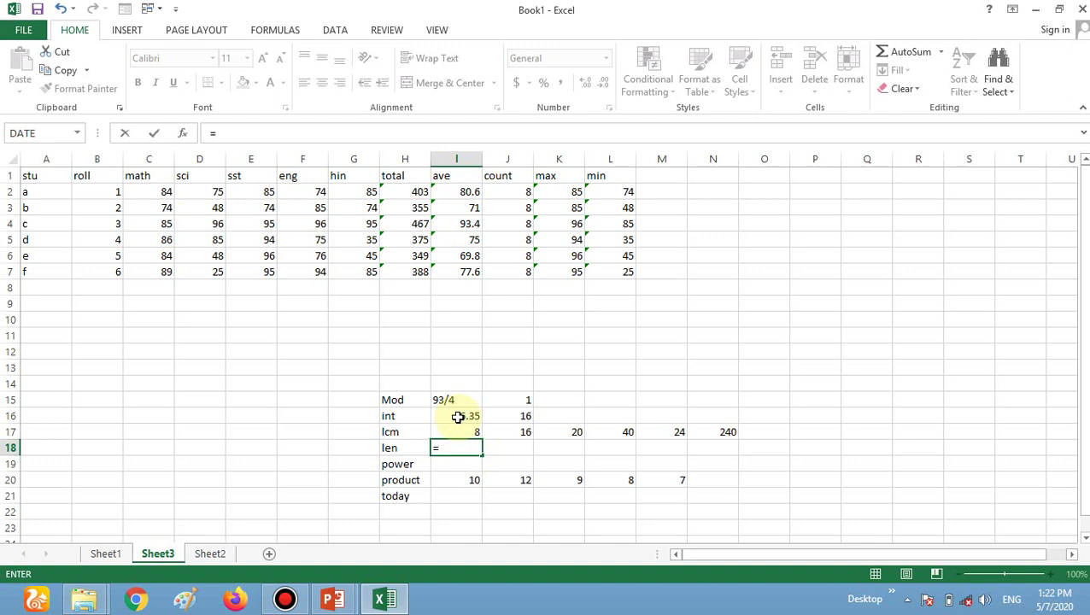
{"action": "type", "text": "Len"}
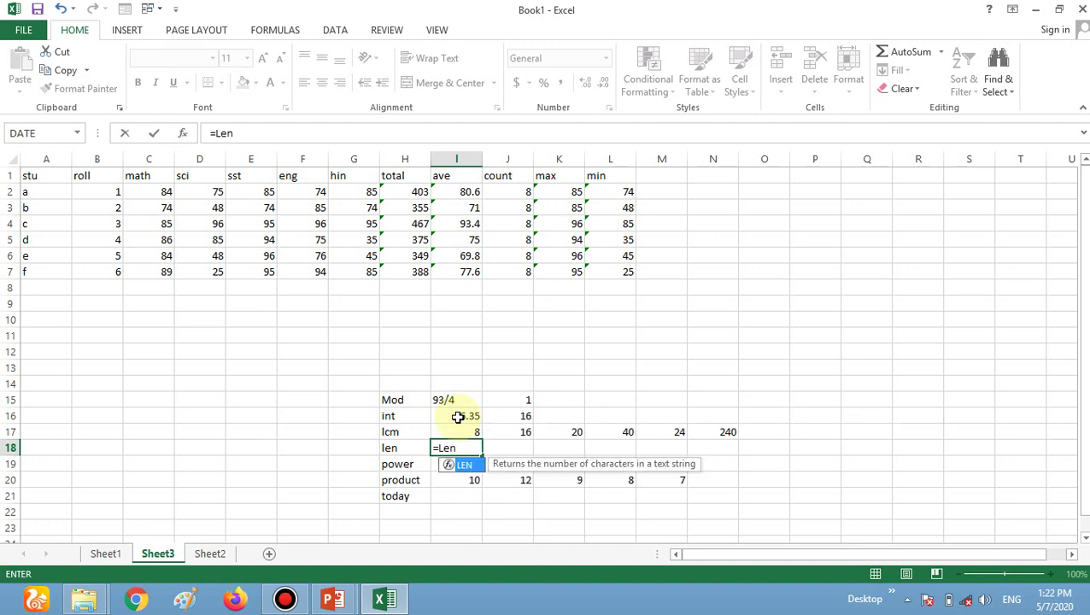
{"action": "type", "text": "("}
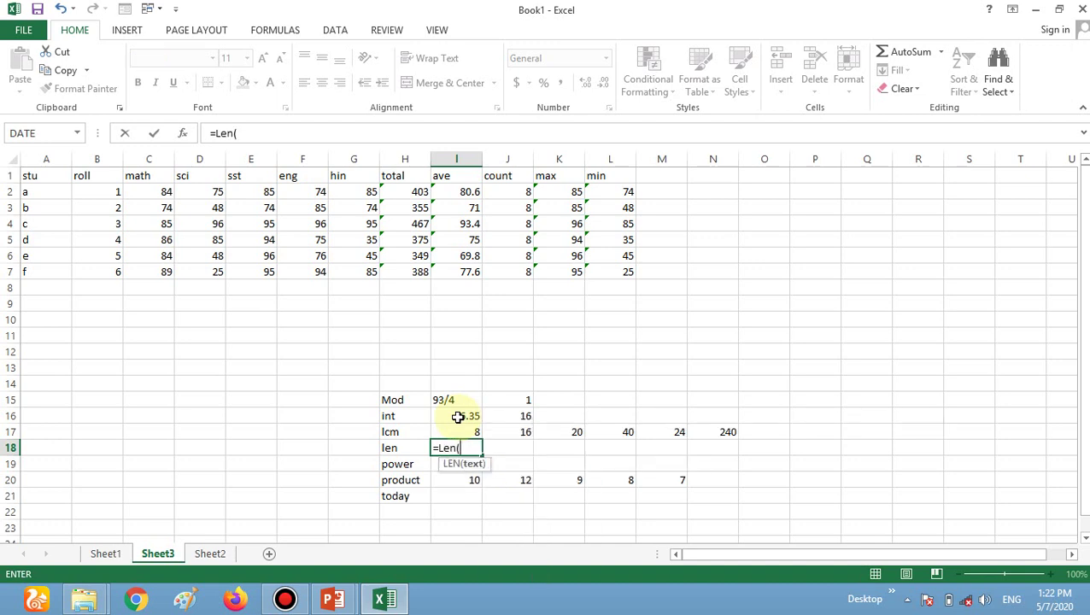
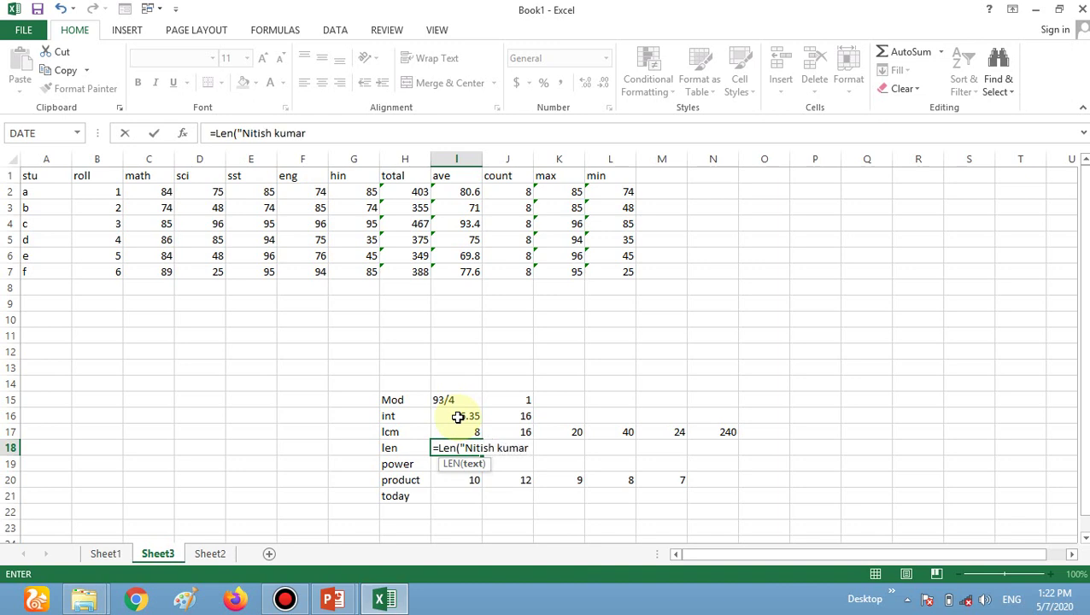
{"action": "type", "text": "\")"}
{"action": "key", "text": "Return"}
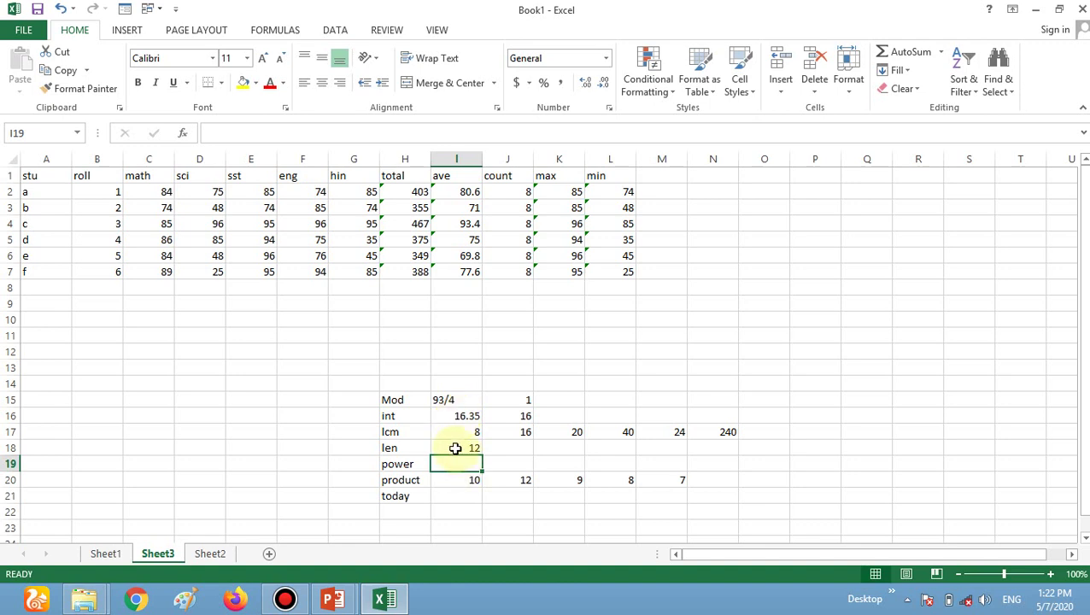
{"action": "left_click", "coordinate": [455, 448]}
{"action": "double_click", "coordinate": [455, 448]}
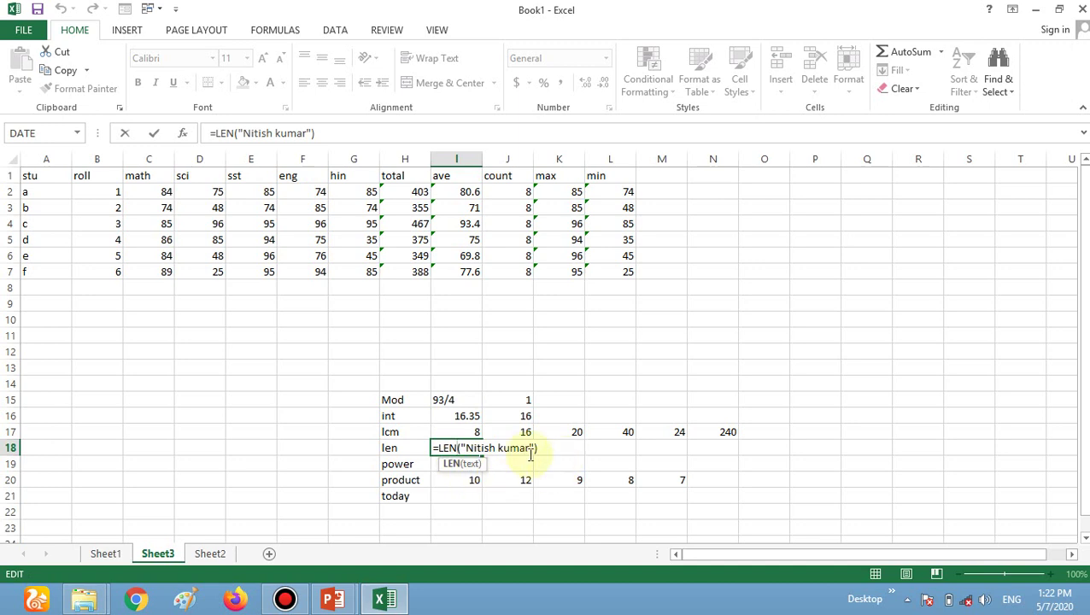
{"action": "left_click", "coordinate": [497, 453]}
{"action": "key", "text": "Delete"}
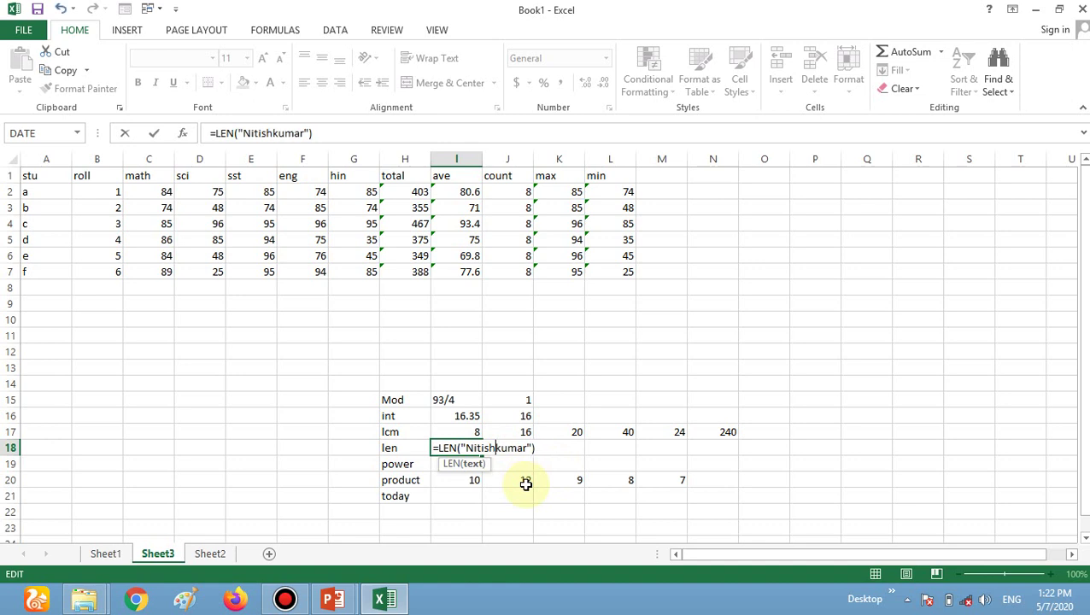
{"action": "key", "text": "Return"}
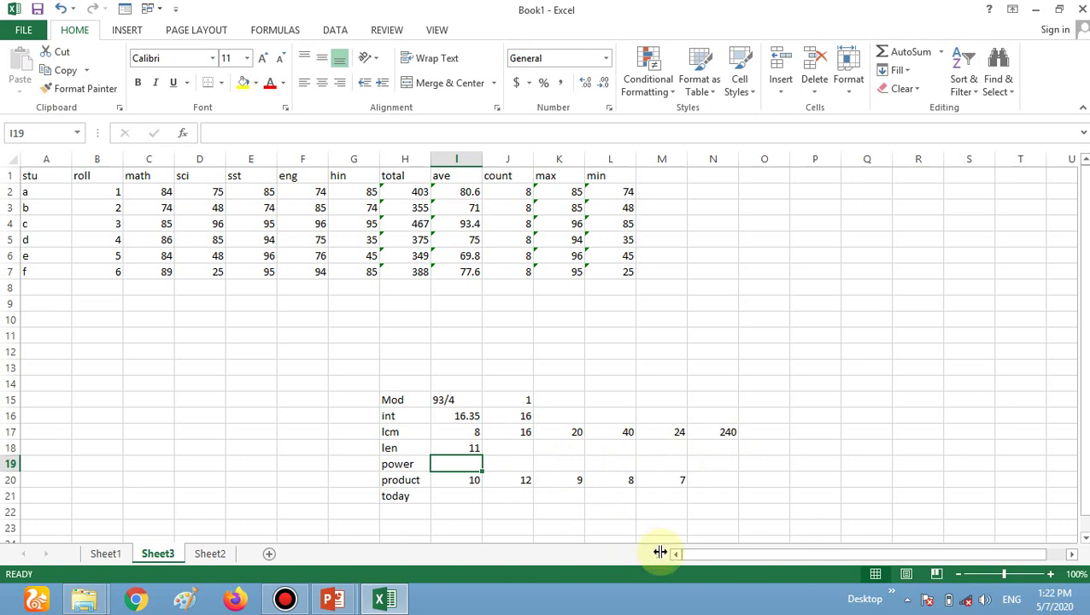
Enter 4 8 in I19 and =POWER(4,8) in J19, giving 65536.
{"action": "type", "text": "4"}
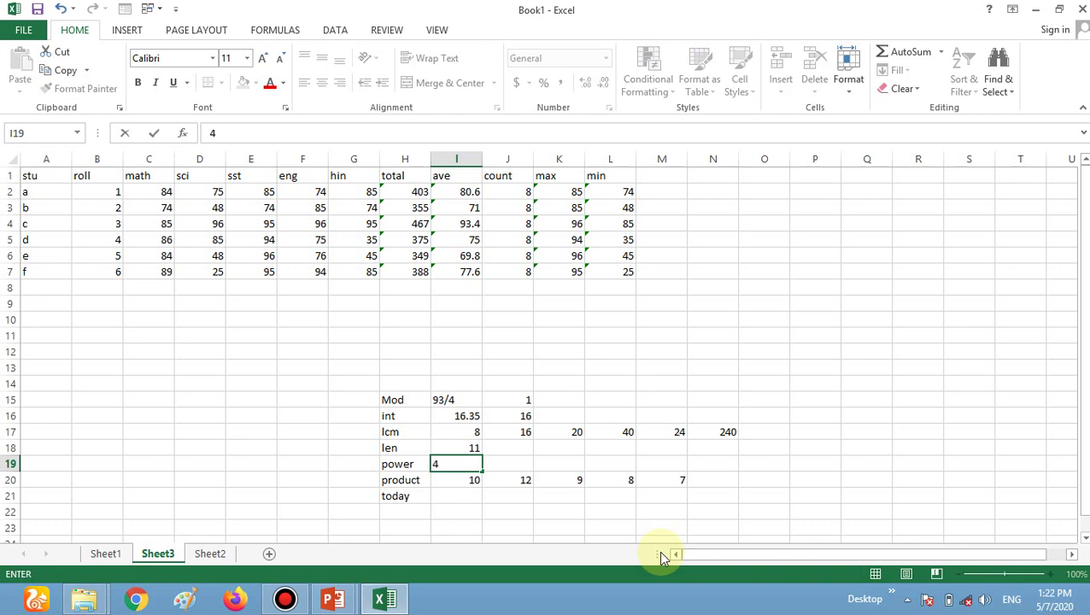
{"action": "type", "text": " 8"}
{"action": "key", "text": "shift+Left"}
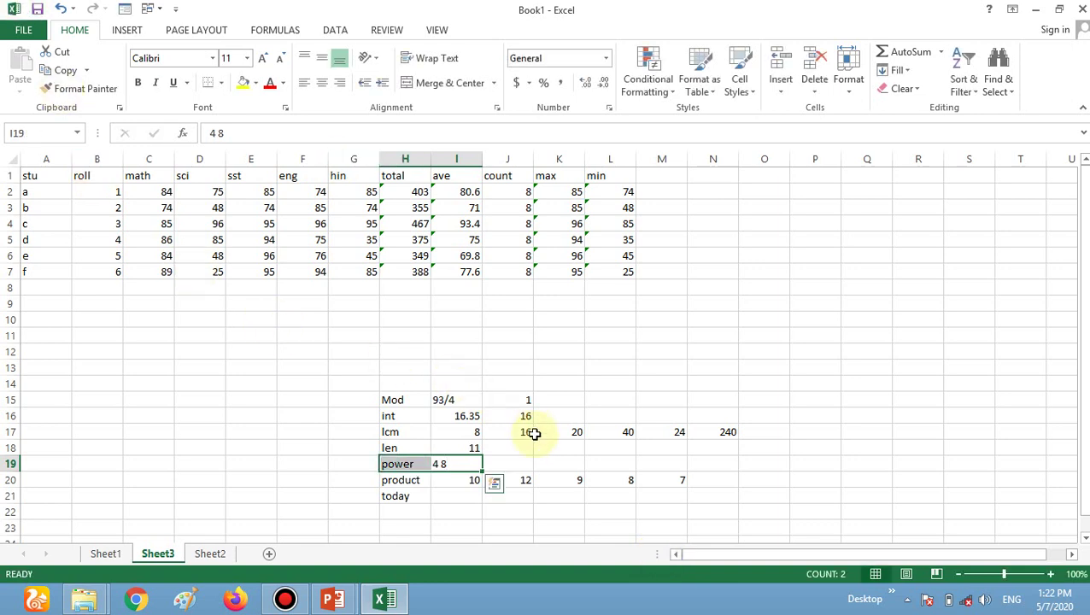
{"action": "left_click", "coordinate": [498, 464]}
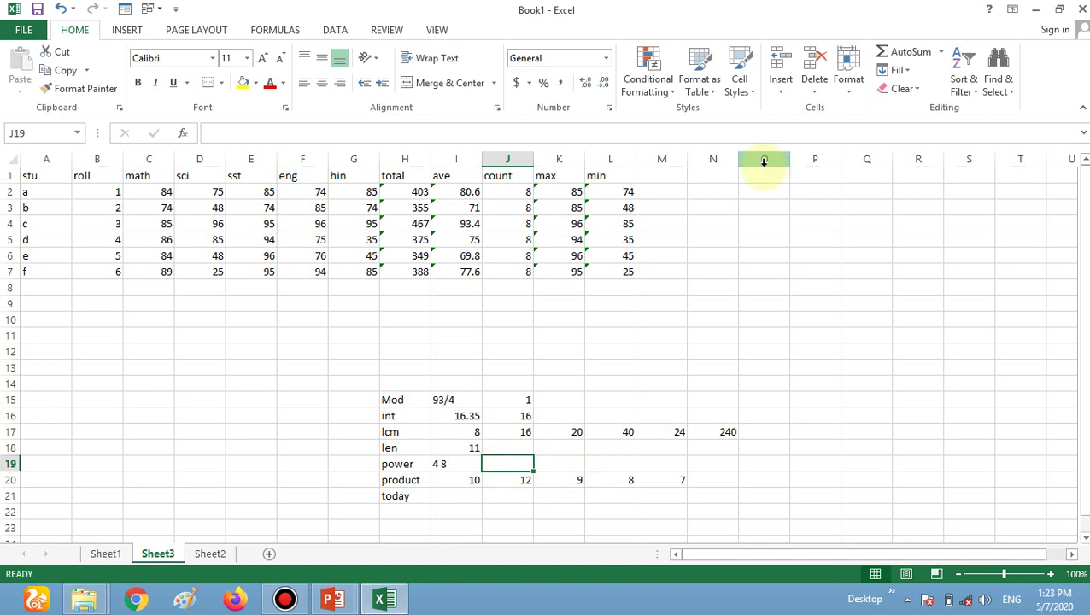
{"action": "type", "text": "=power"}
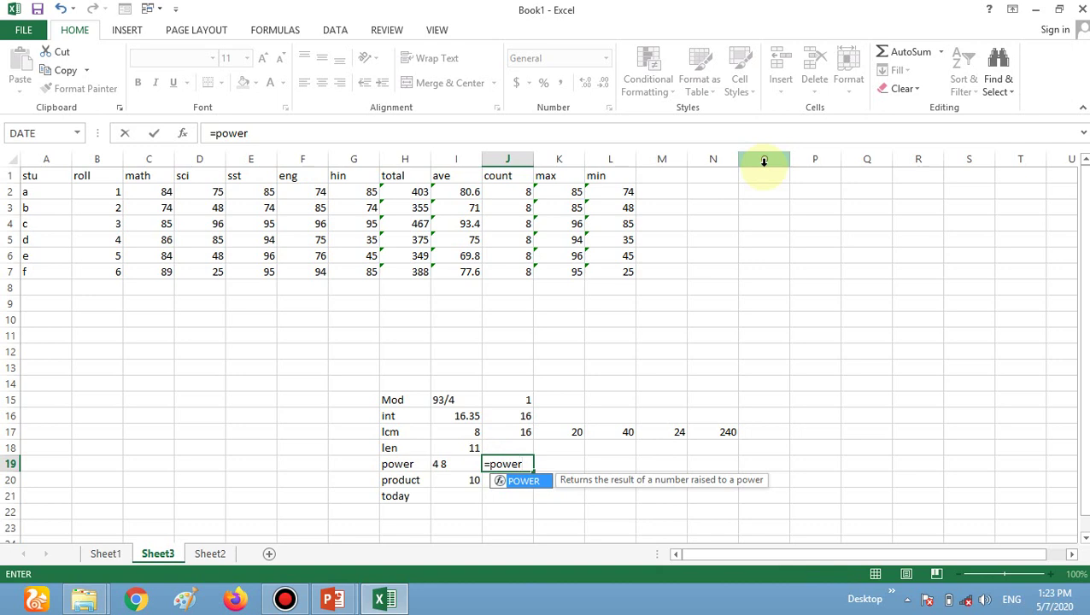
{"action": "type", "text": "("}
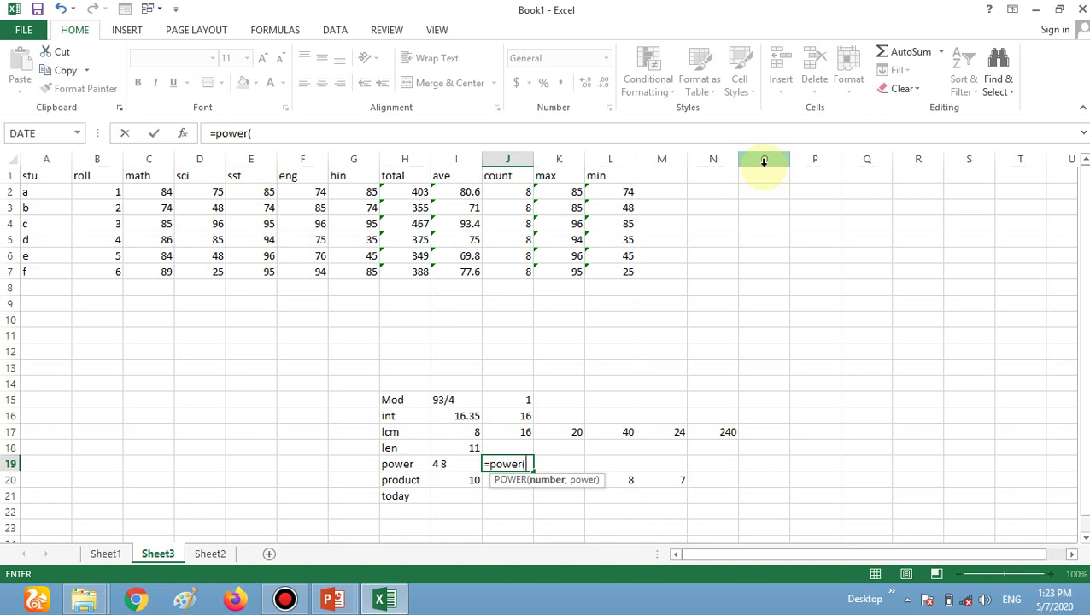
{"action": "type", "text": "4,8"}
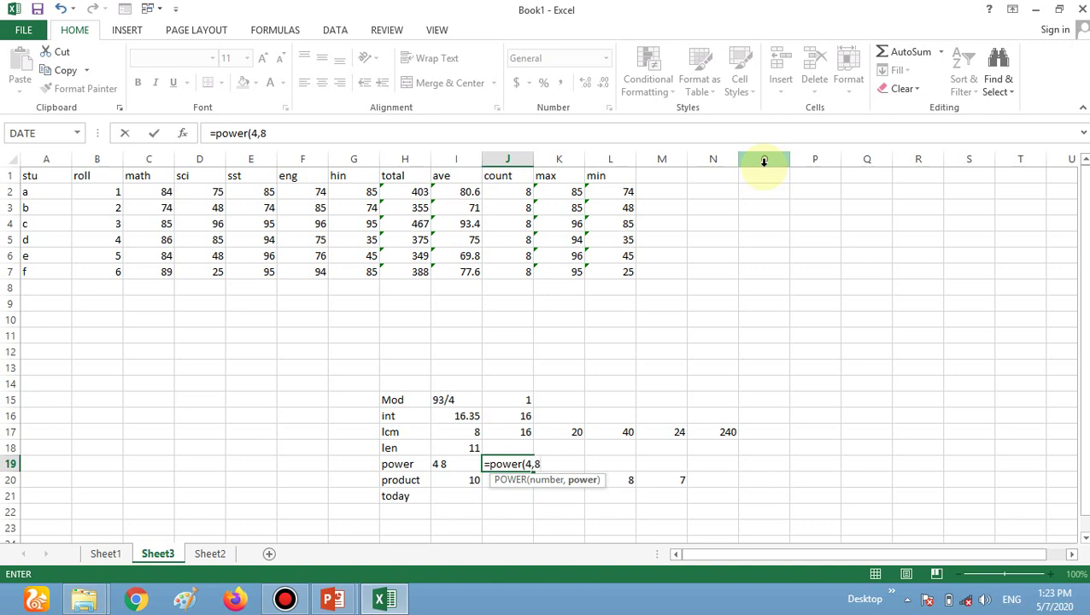
{"action": "type", "text": ")"}
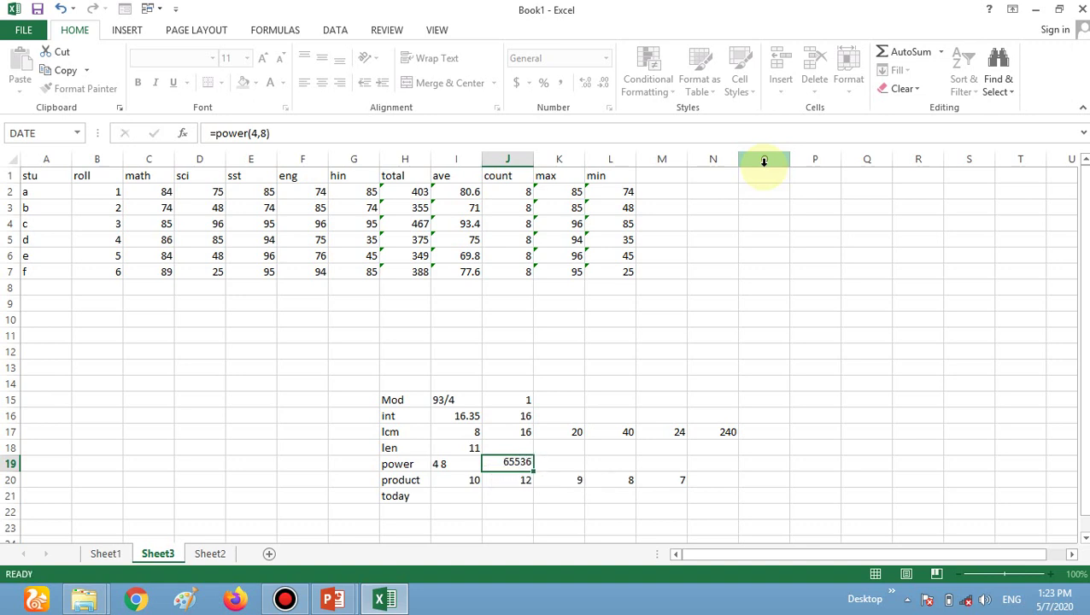
{"action": "key", "text": "Return"}
Enter =POWER(2,2) in K19 to get 4.
{"action": "key", "text": "Up"}
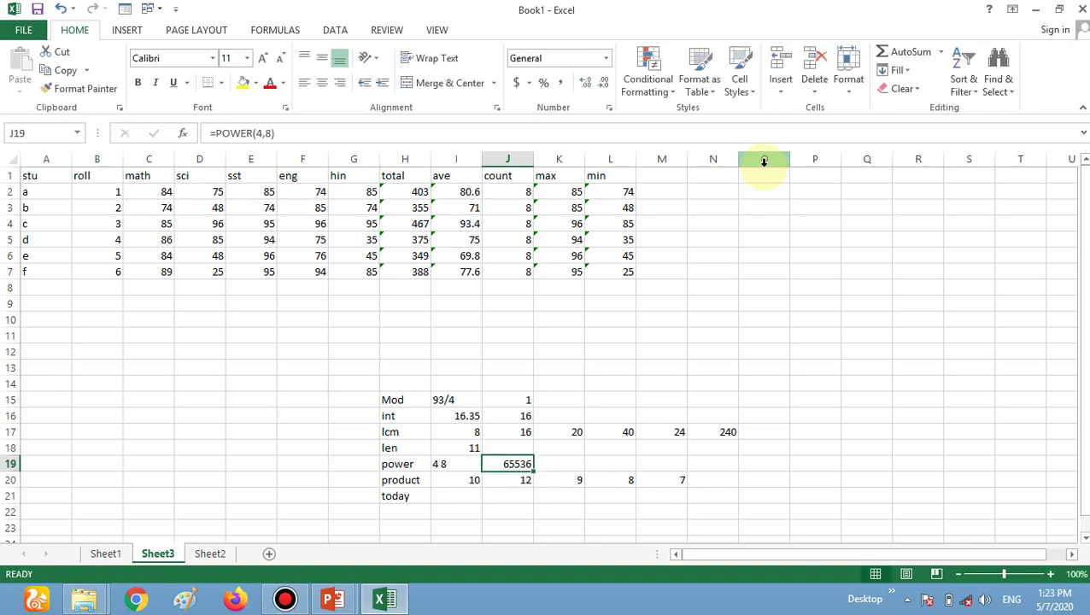
{"action": "key", "text": "Right"}
{"action": "type", "text": "="}
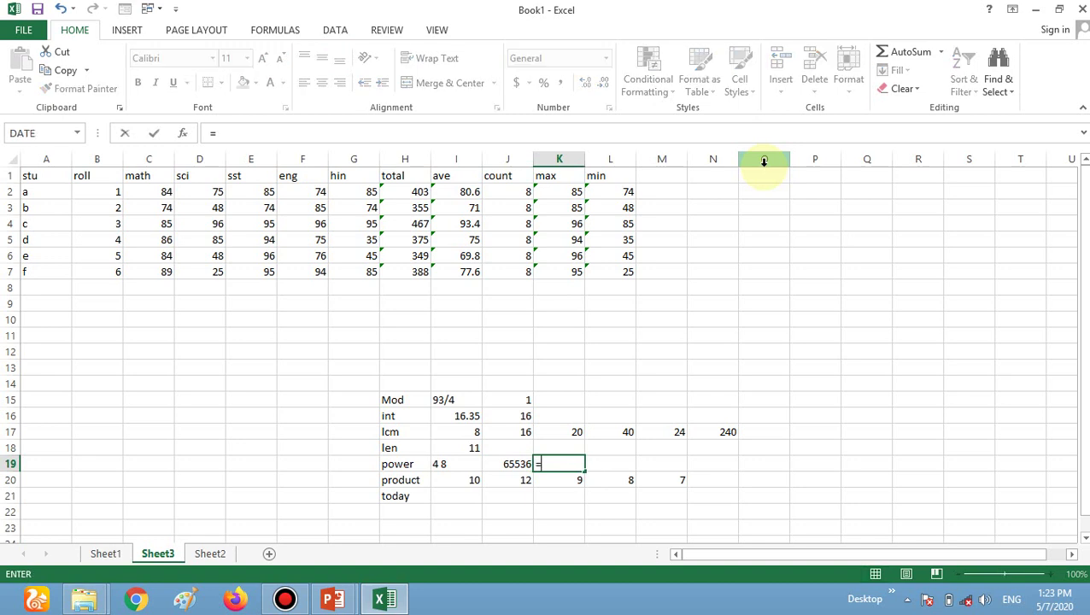
{"action": "type", "text": "power"}
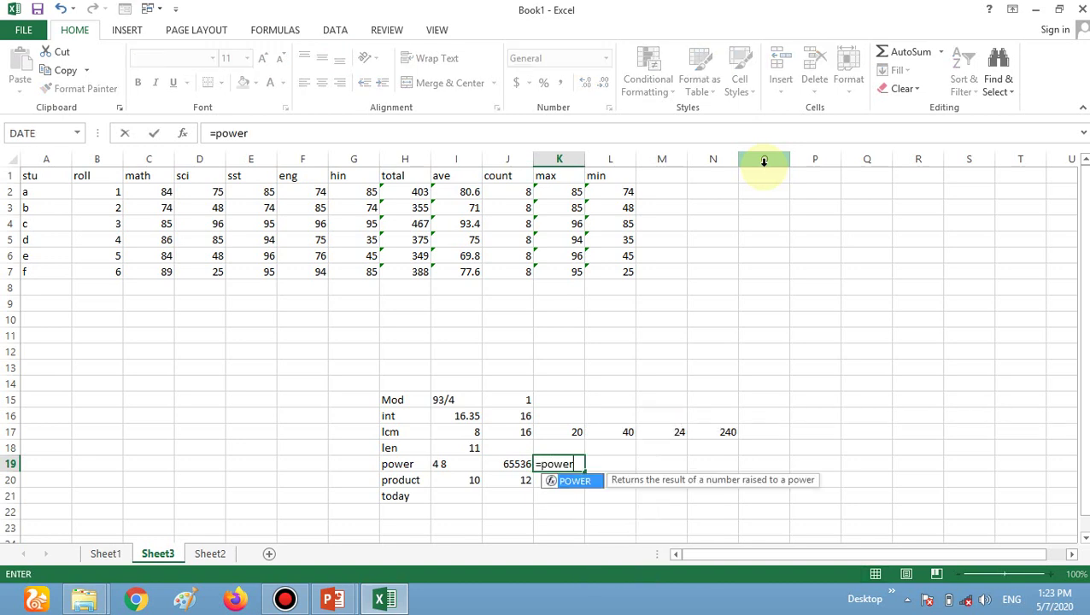
{"action": "type", "text": "("}
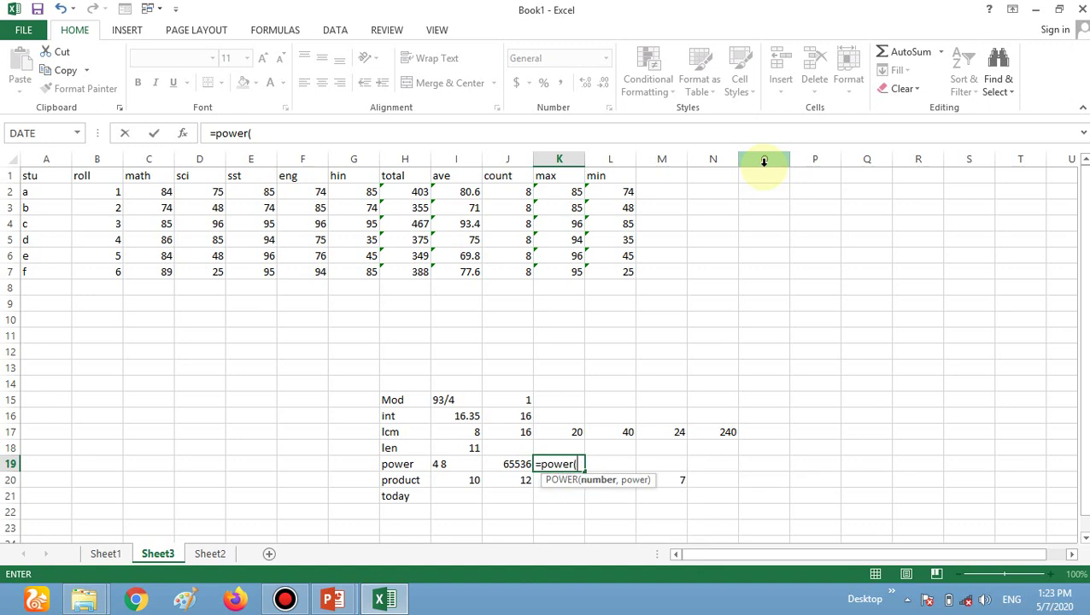
{"action": "type", "text": "2,2)"}
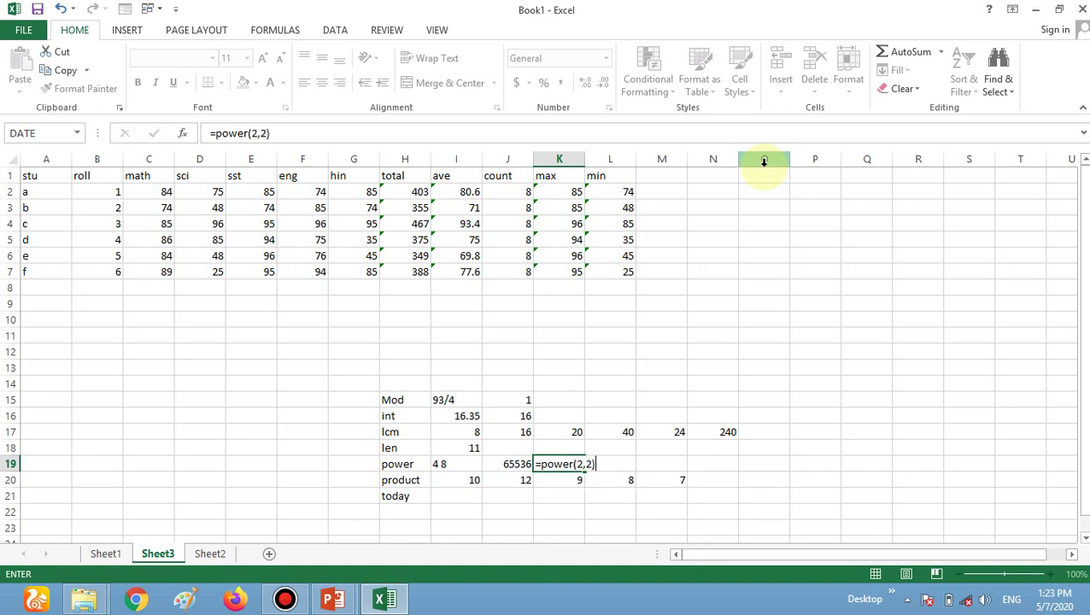
{"action": "key", "text": "Return"}
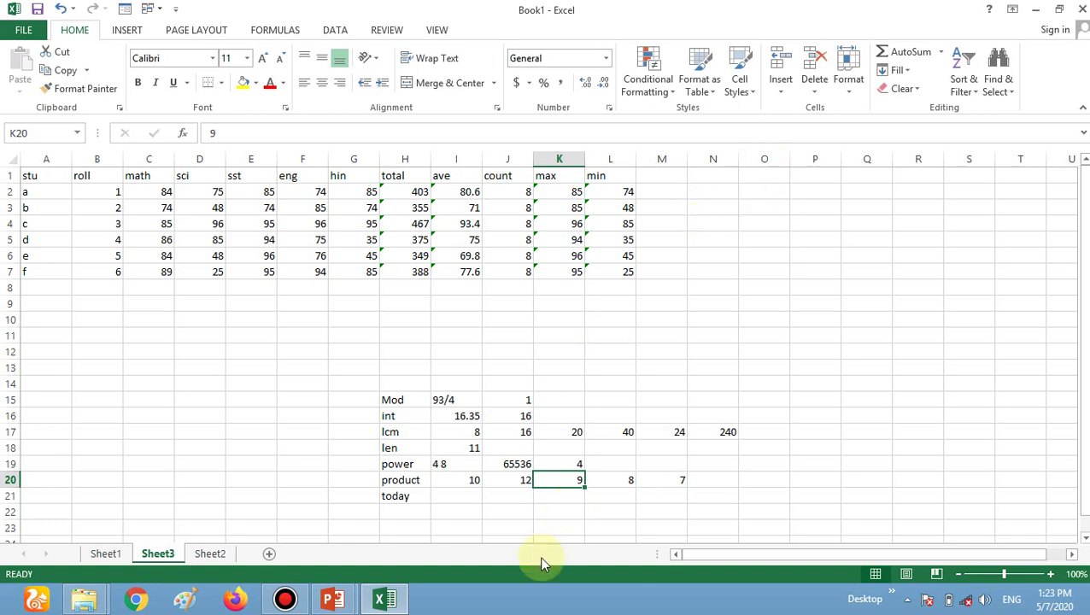
Enter =PRODUCT(I20:M20) in O20, multiplying 10, 12, 9, 8 and 7 into 60480.
{"action": "left_click", "coordinate": [725, 483]}
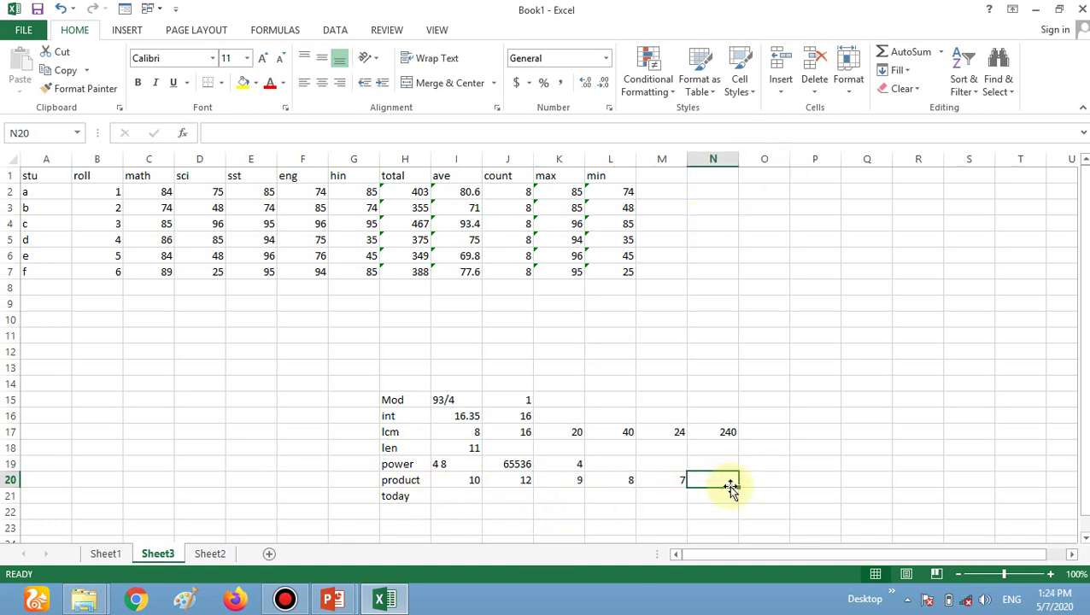
{"action": "key", "text": "Tab"}
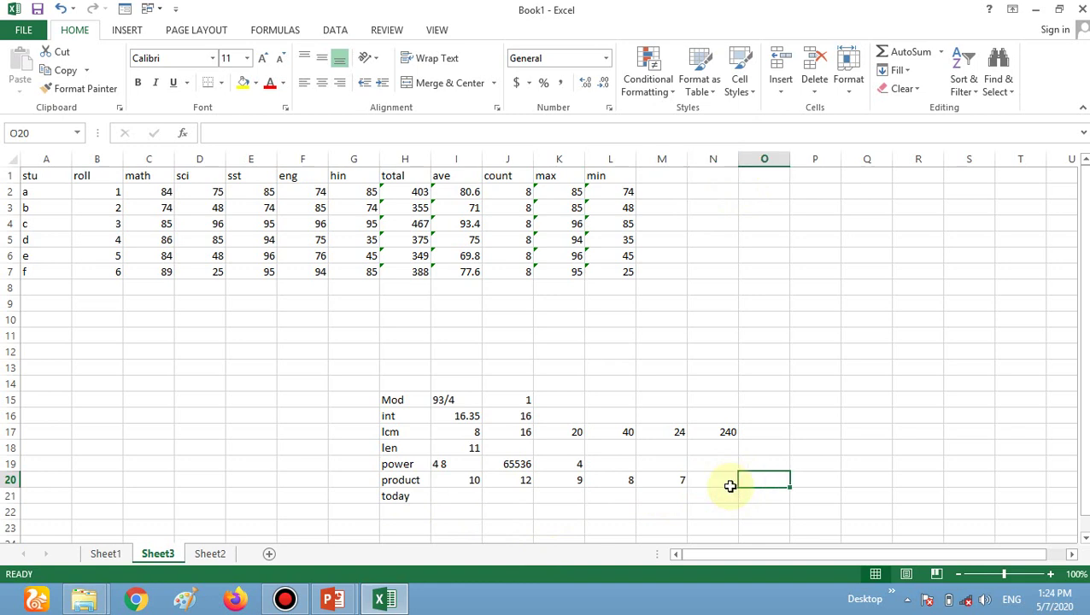
{"action": "type", "text": "=p"}
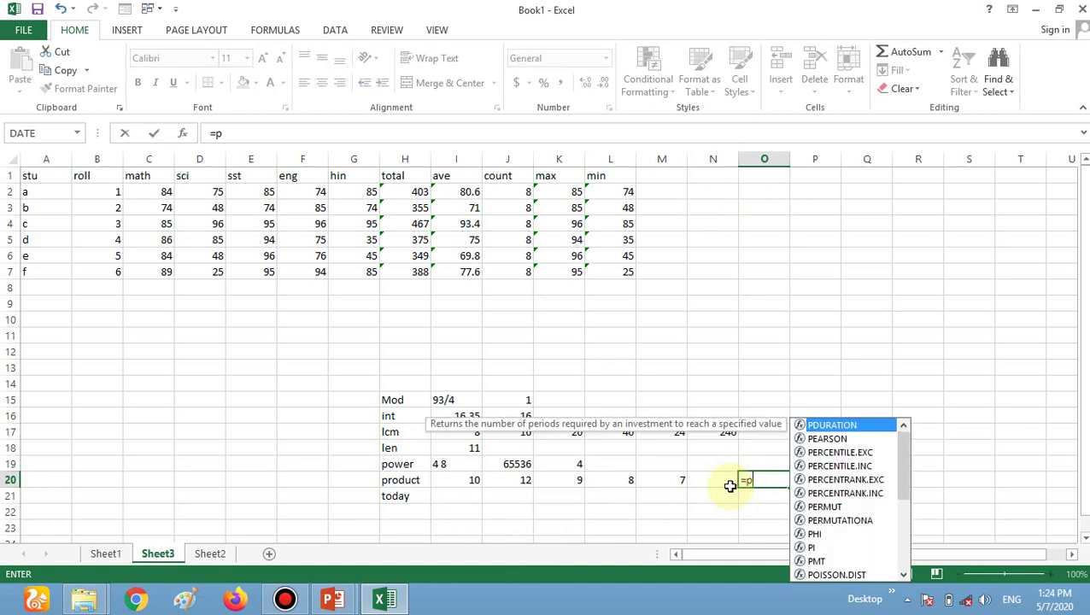
{"action": "type", "text": "roduc"}
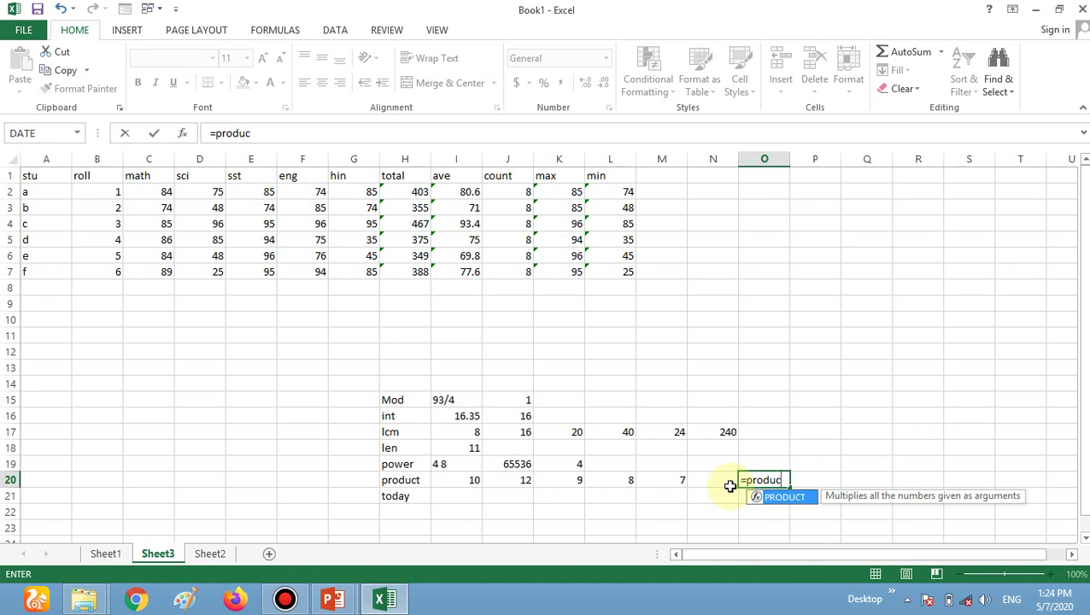
{"action": "type", "text": "t("}
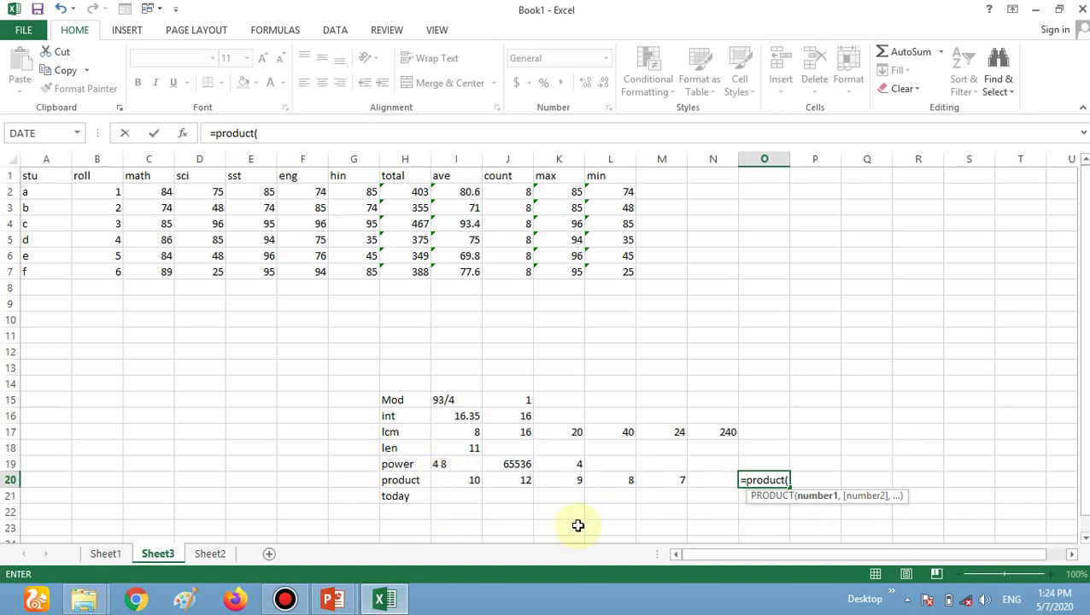
{"action": "type", "text": "i"}
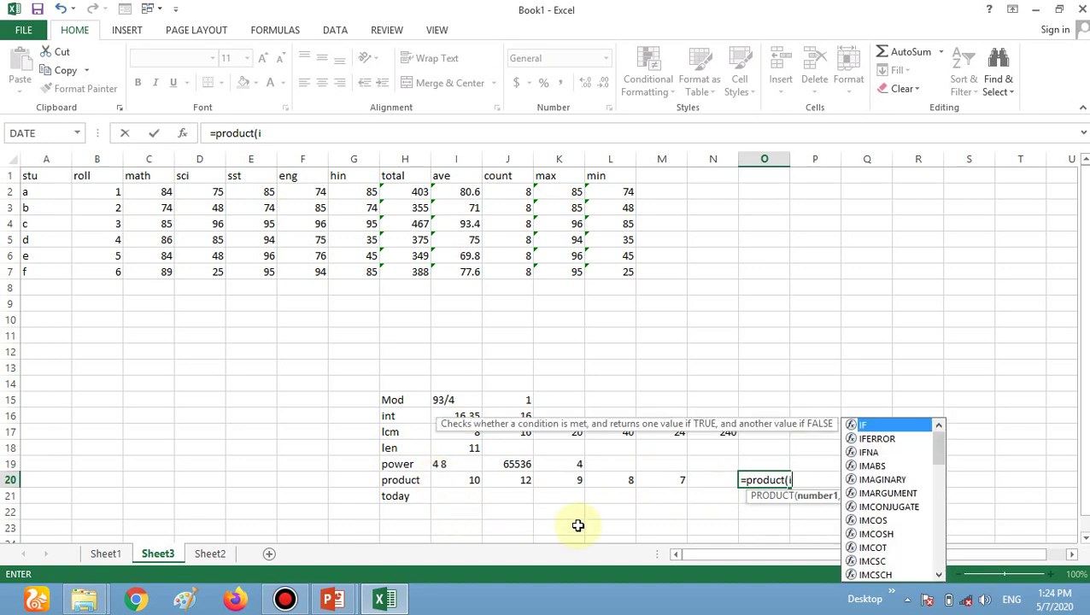
{"action": "type", "text": "20:"}
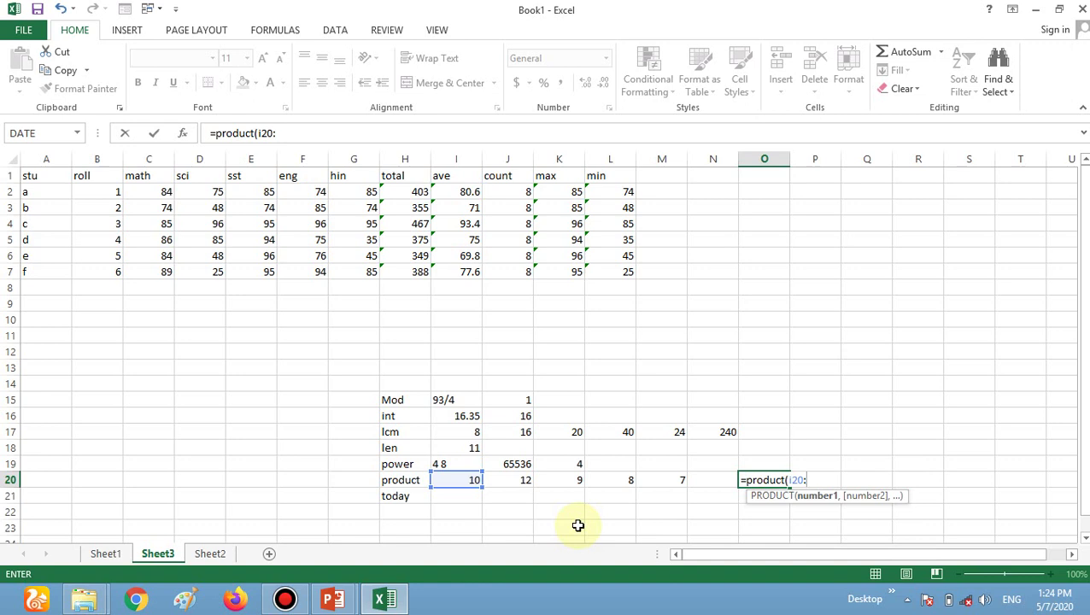
{"action": "type", "text": "m"}
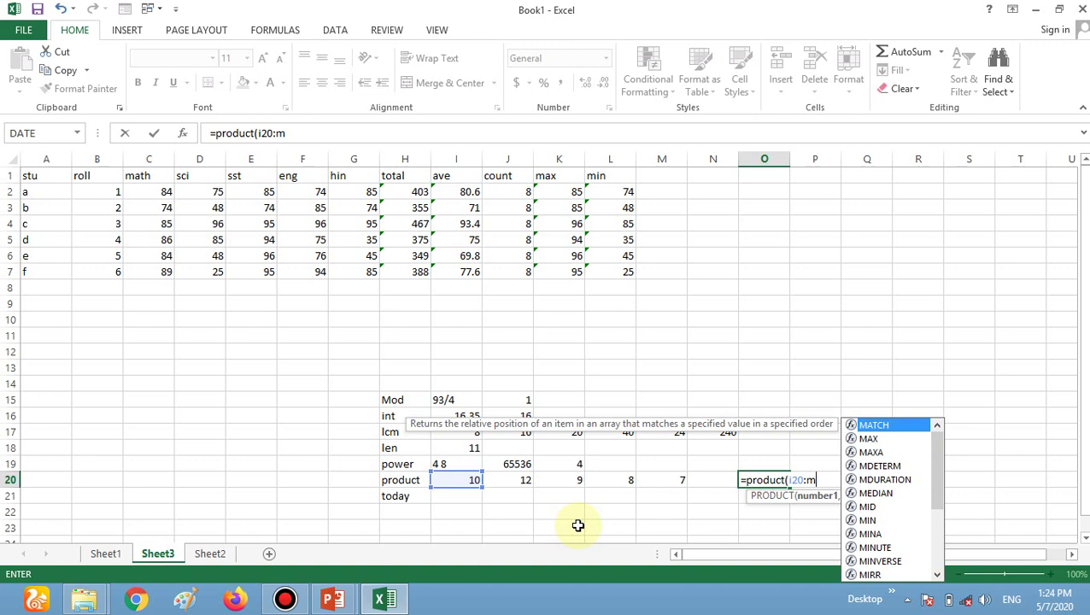
{"action": "type", "text": "20"}
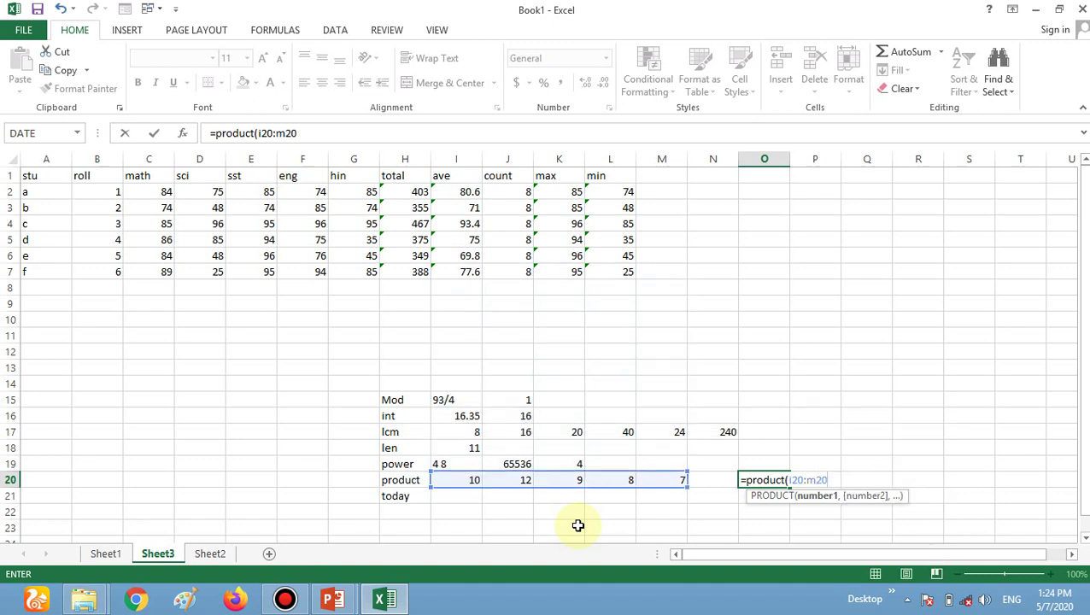
{"action": "type", "text": ")"}
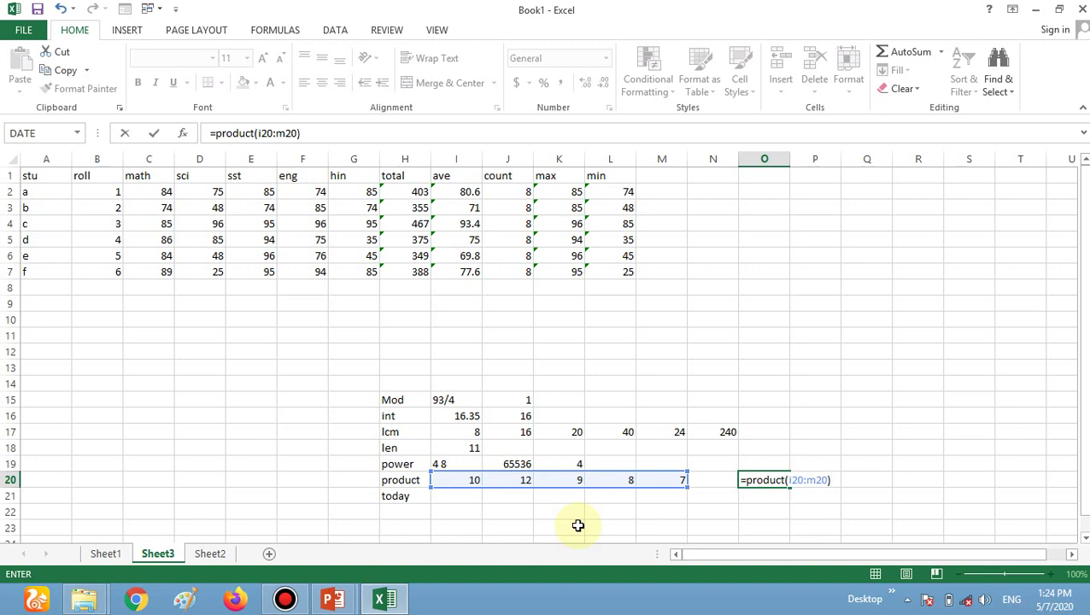
{"action": "key", "text": "Return"}
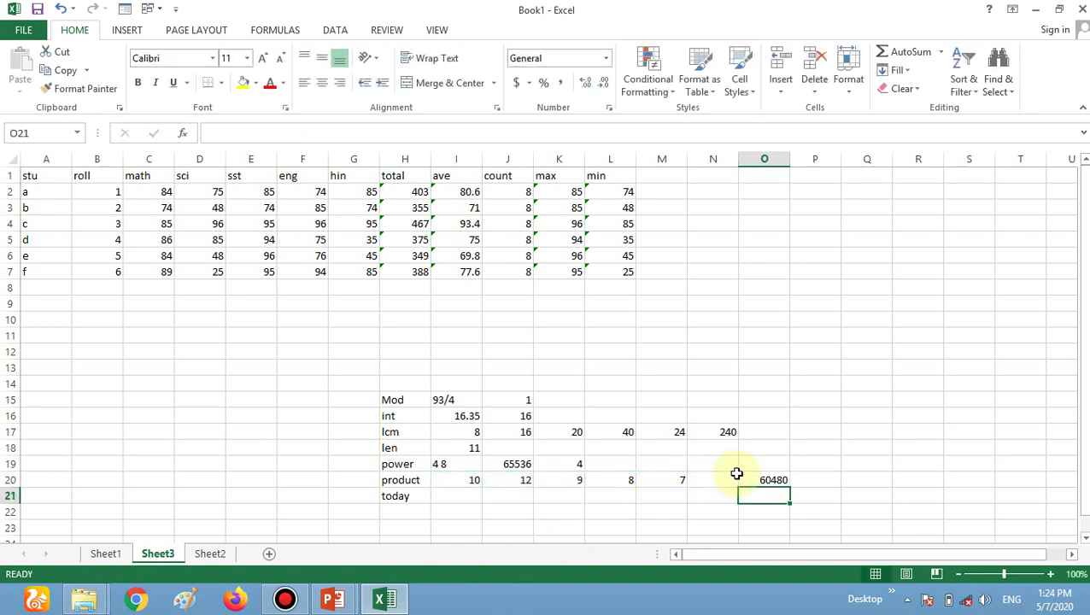
{"action": "left_click", "coordinate": [451, 491]}
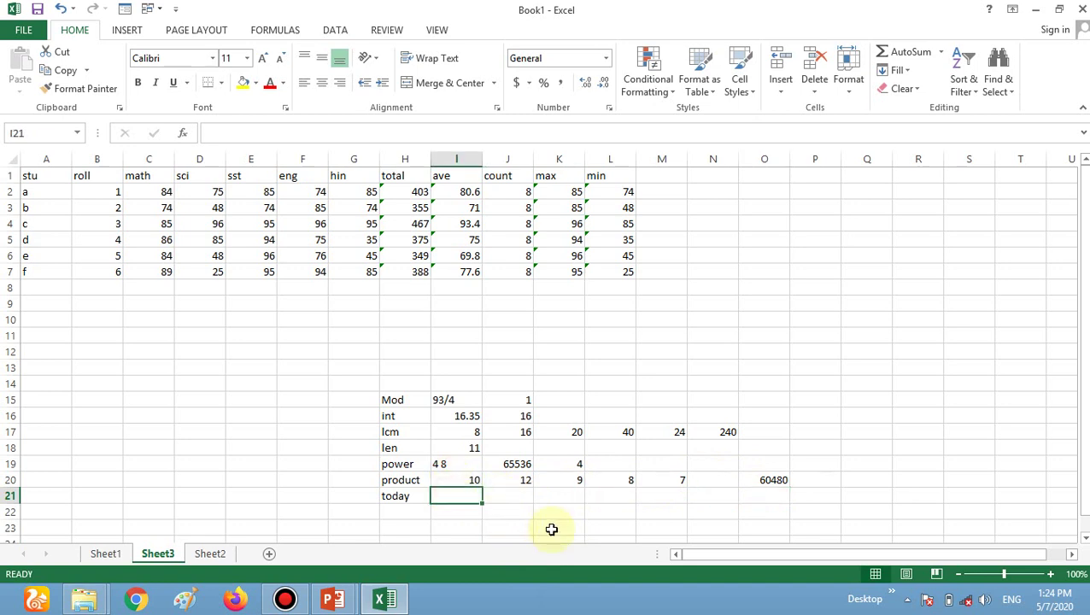
Enter =TODAY() in I21 to show 5/7/2020, and type 'if' into M1.
{"action": "type", "text": "="}
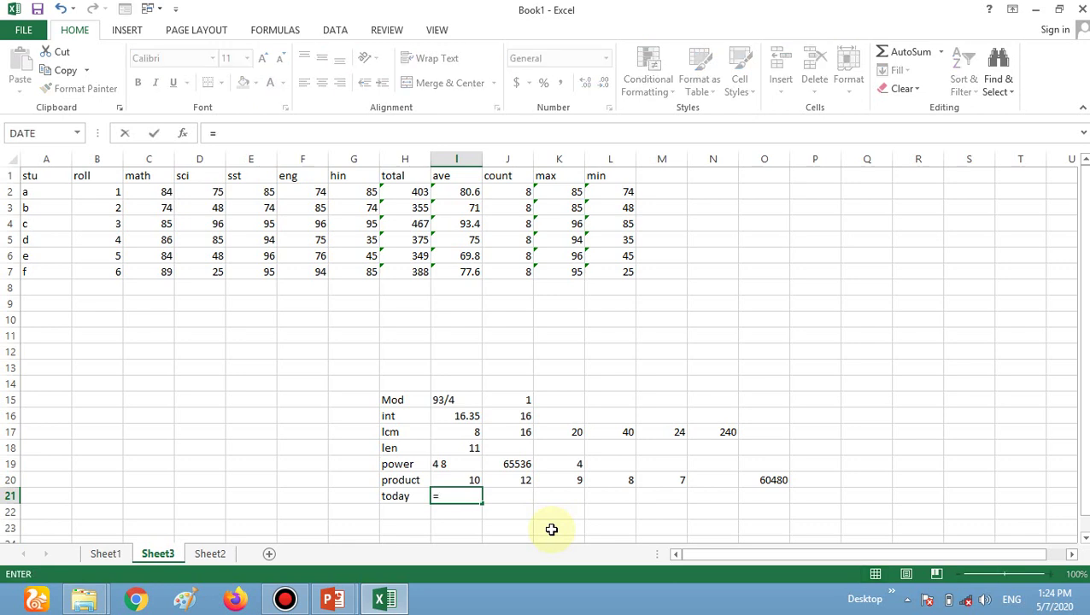
{"action": "type", "text": "today"}
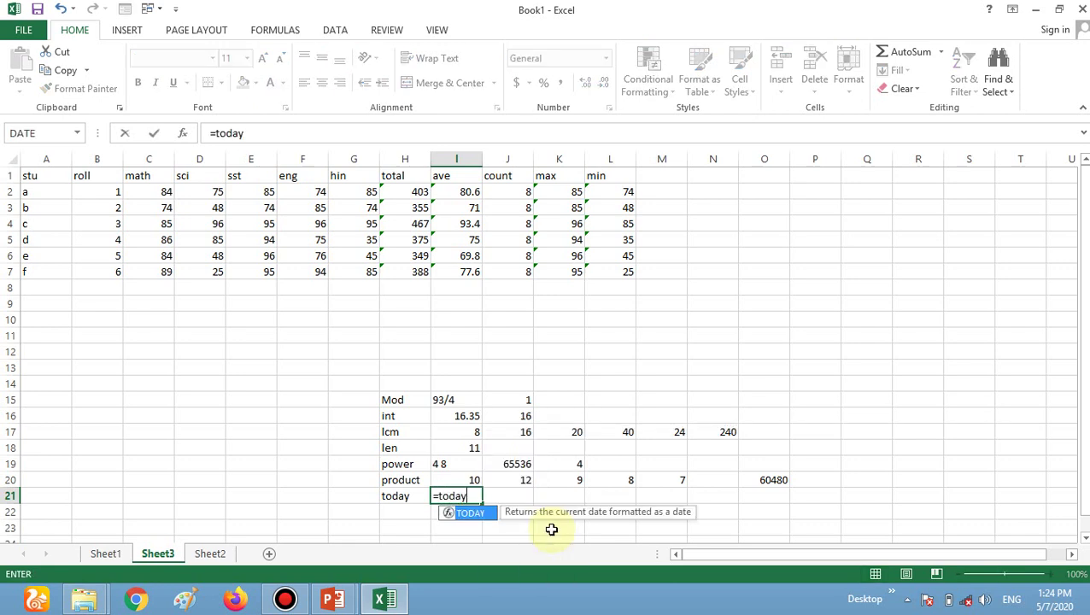
{"action": "type", "text": "()"}
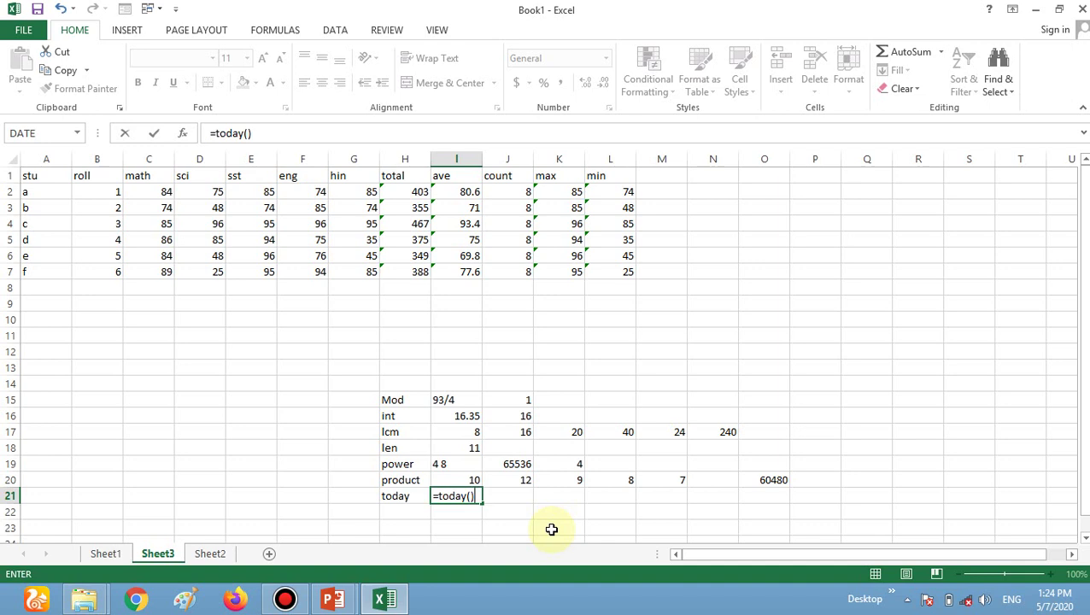
{"action": "key", "text": "Return"}
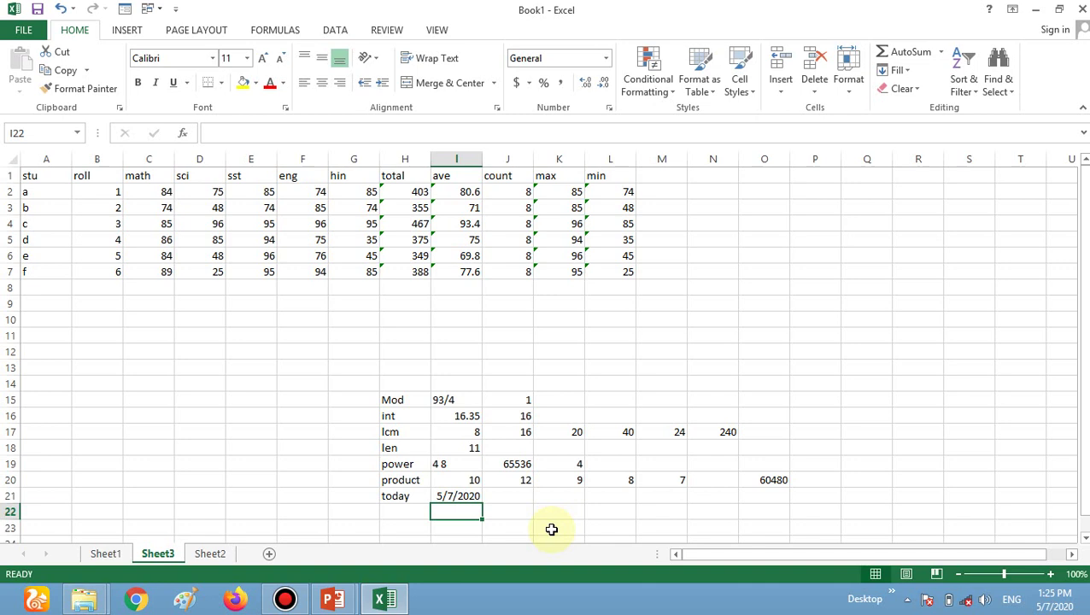
{"action": "key", "text": "Up"}
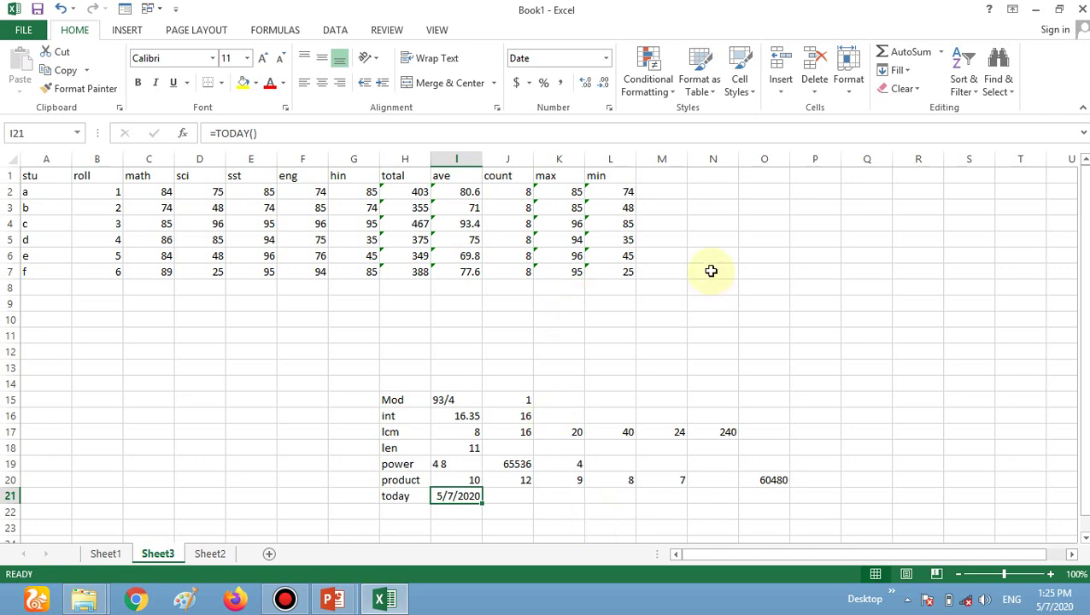
{"action": "left_click", "coordinate": [663, 176]}
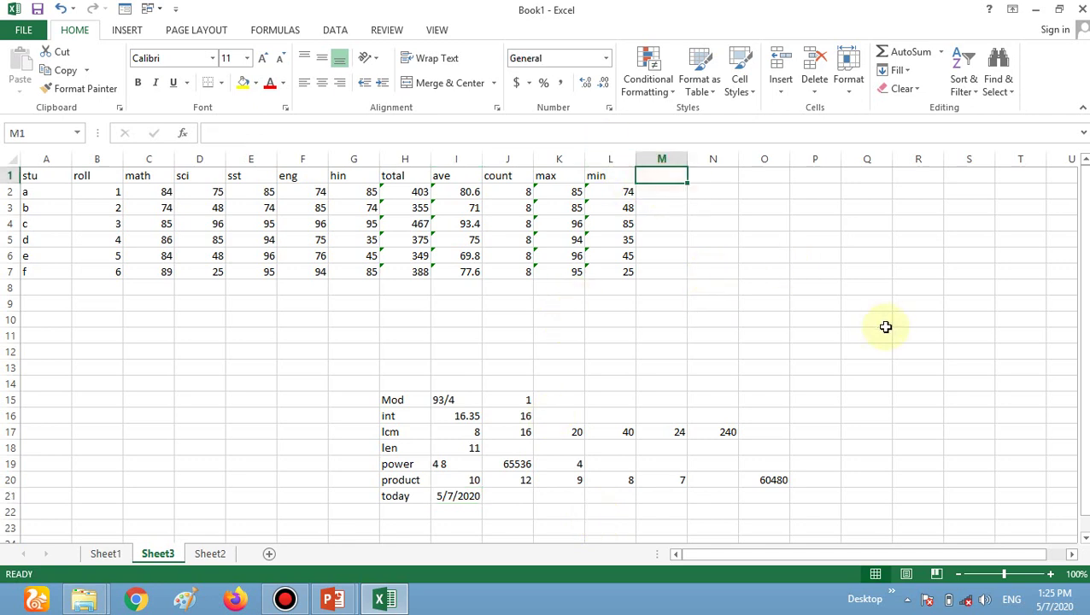
{"action": "type", "text": "if"}
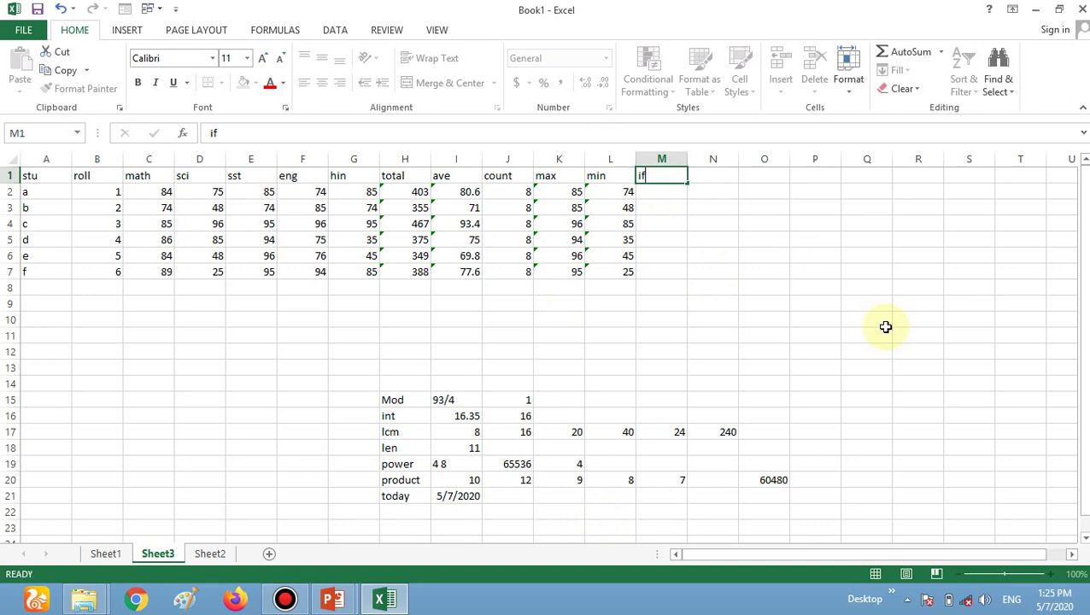
Confirm 'if' as the M1 heading and abandon a started =if entry in M2.
{"action": "key", "text": "Return"}
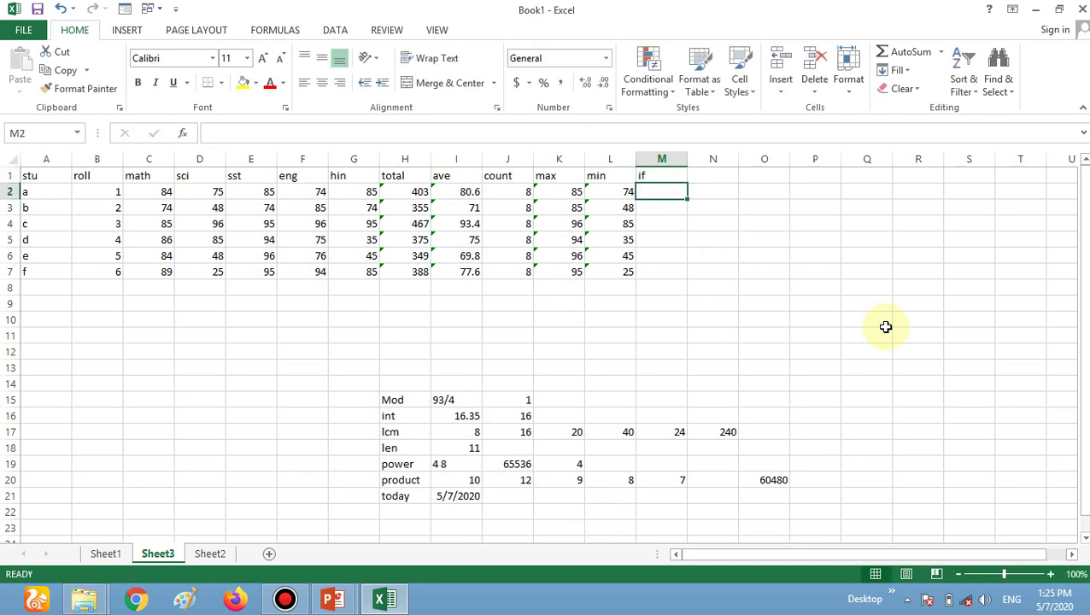
{"action": "type", "text": "="}
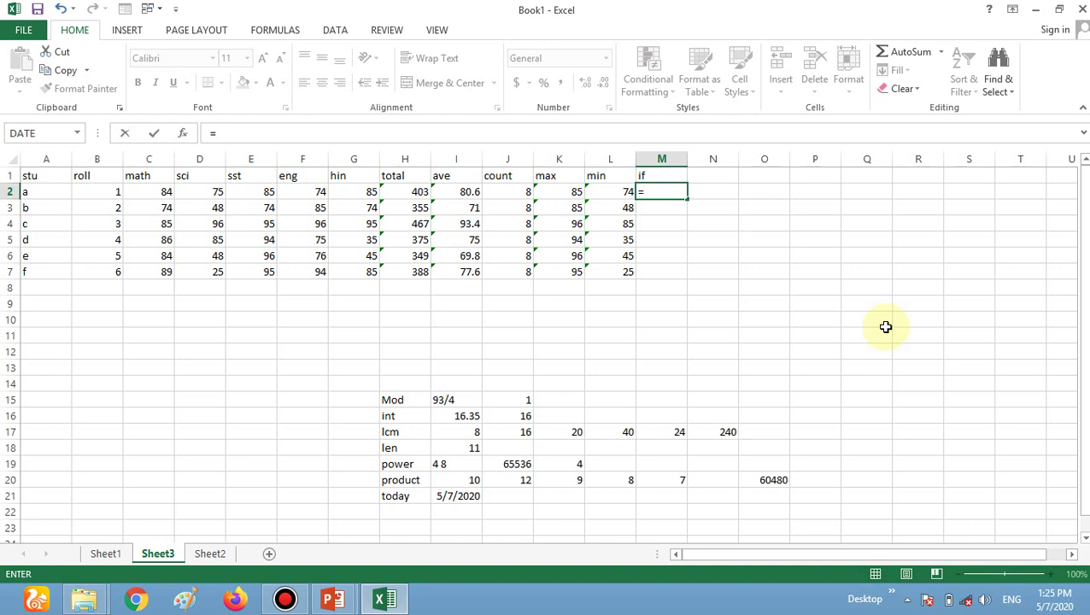
{"action": "type", "text": "if"}
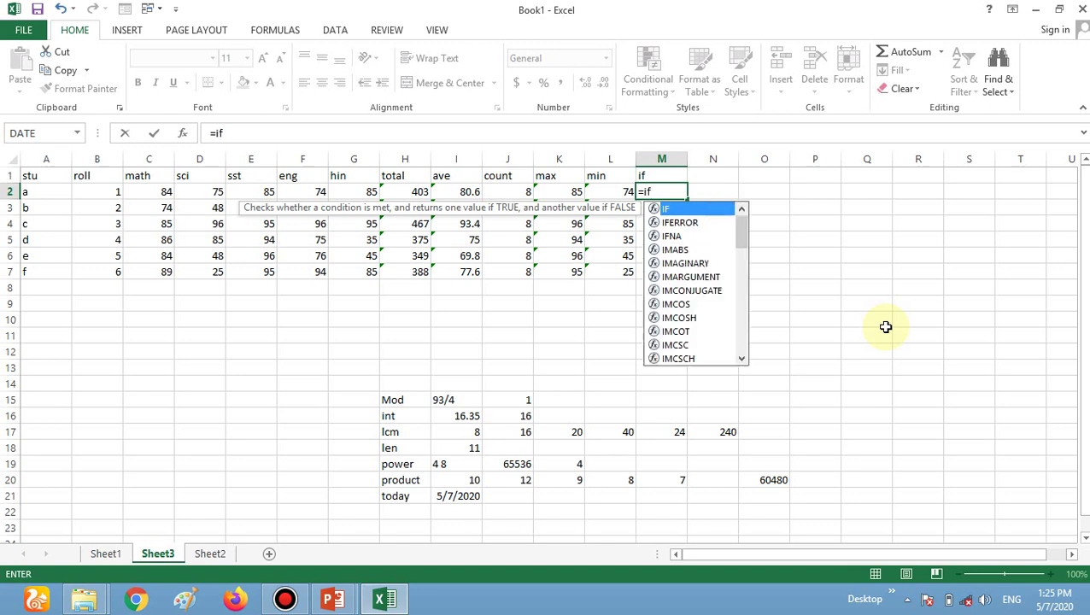
{"action": "key", "text": "BackSpace"}
{"action": "key", "text": "BackSpace"}
{"action": "key", "text": "BackSpace"}
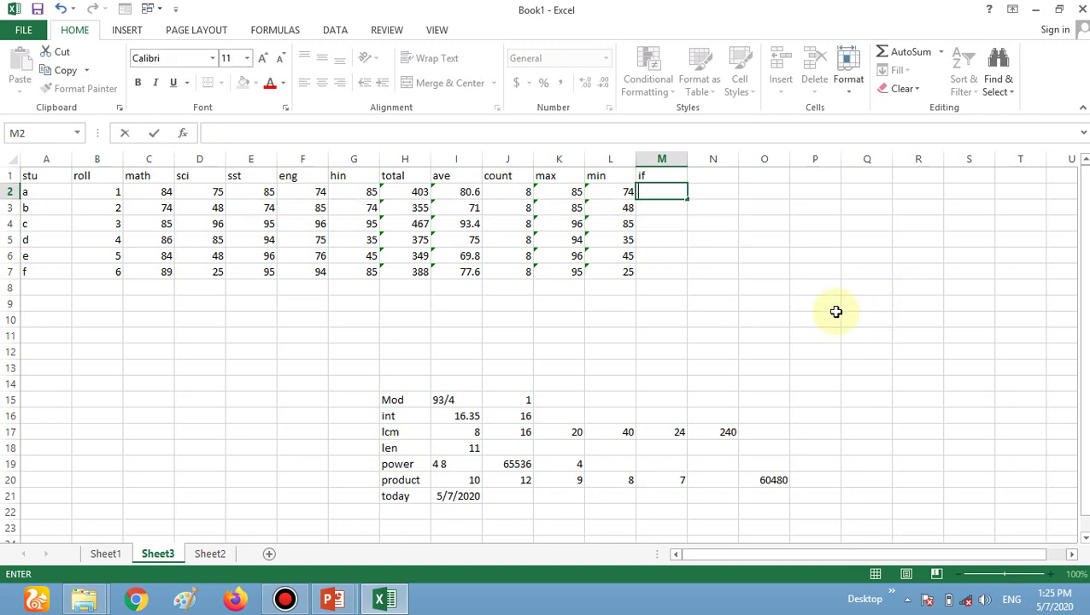
Put the test value 100 in M11.
{"action": "left_click", "coordinate": [676, 335]}
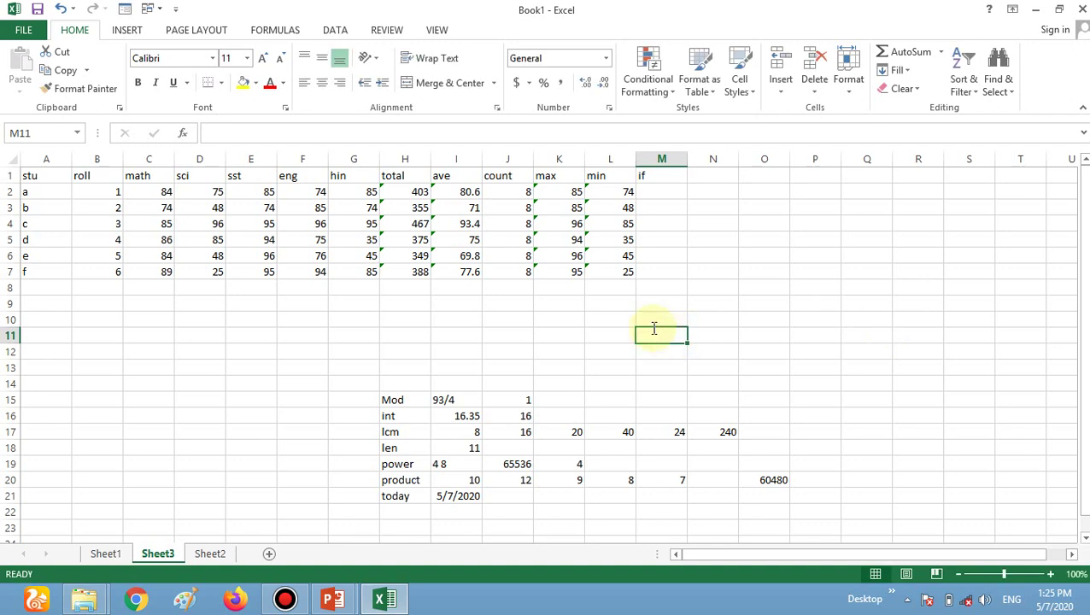
{"action": "type", "text": "100"}
{"action": "key", "text": "Tab"}
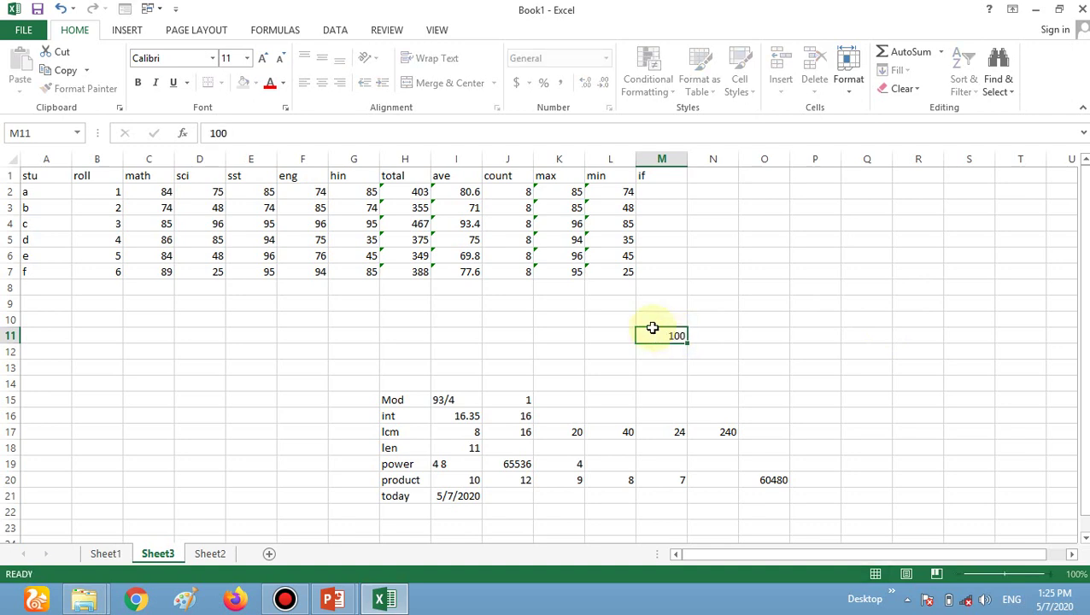
Enter =IF(M11>10,"") in N11, undoing a stray 'yes' typed into M11.
{"action": "type", "text": "="}
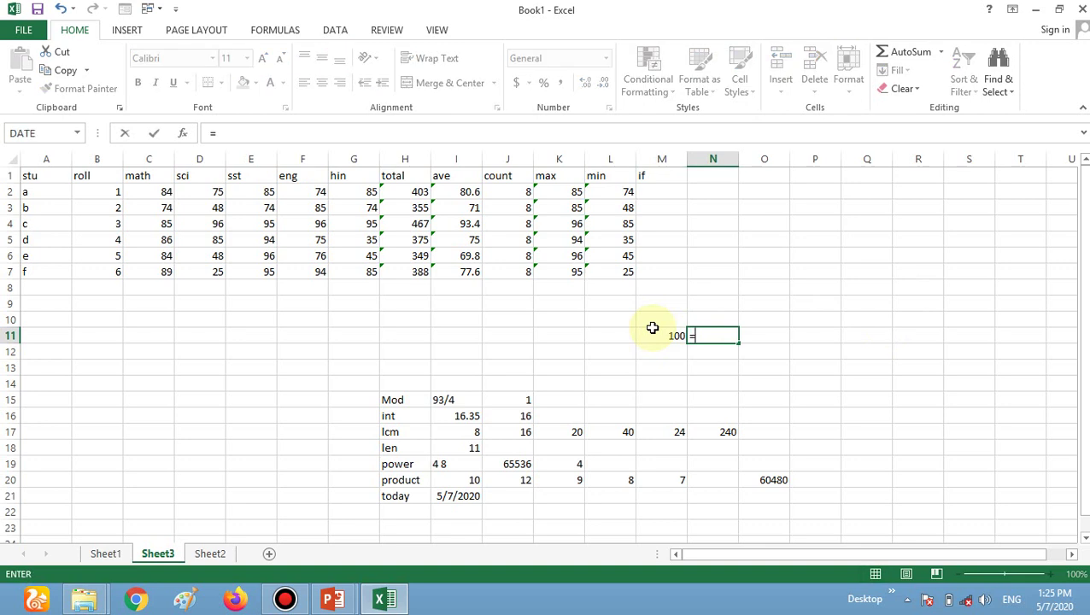
{"action": "type", "text": "if"}
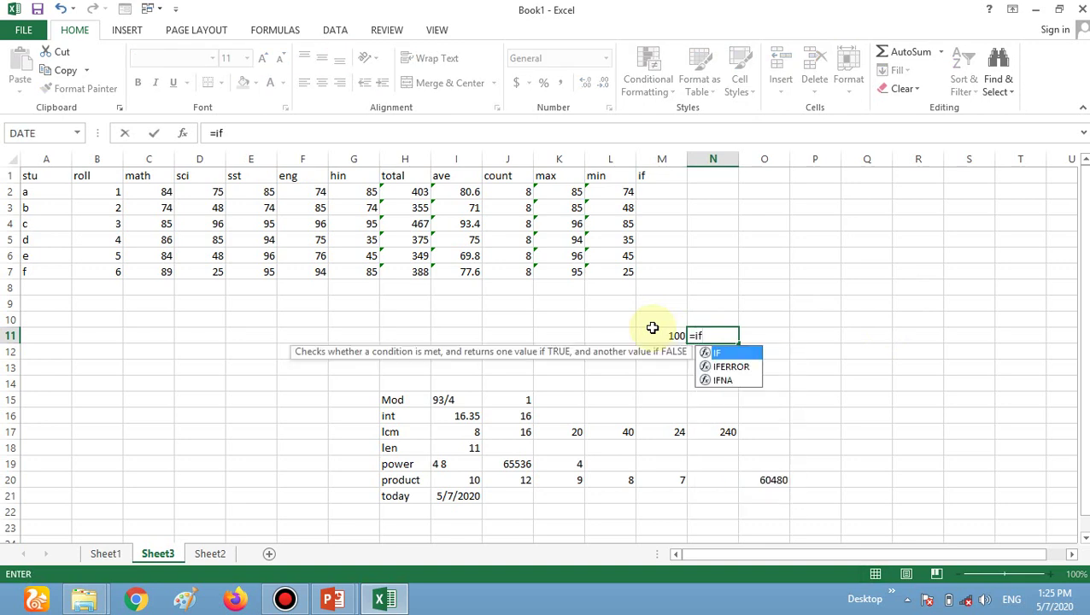
{"action": "type", "text": "("}
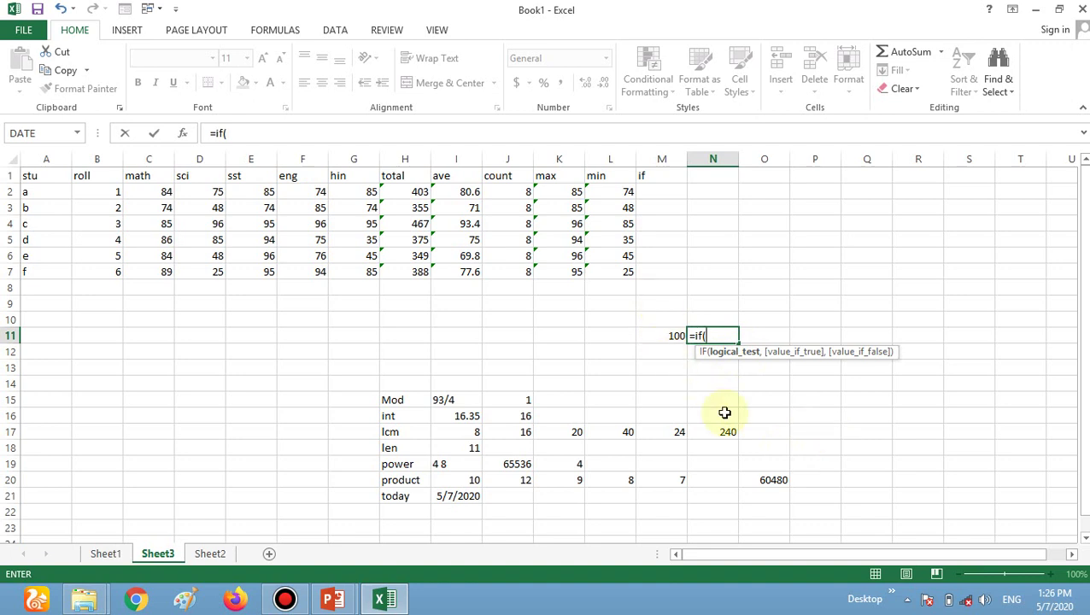
{"action": "type", "text": "m11"}
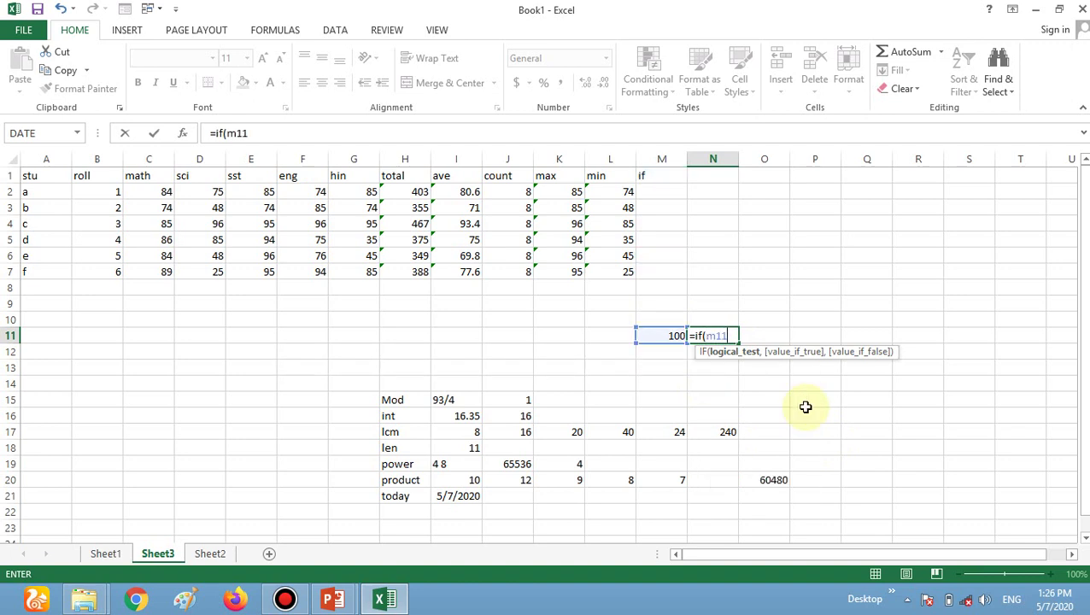
{"action": "type", "text": ">10,"}
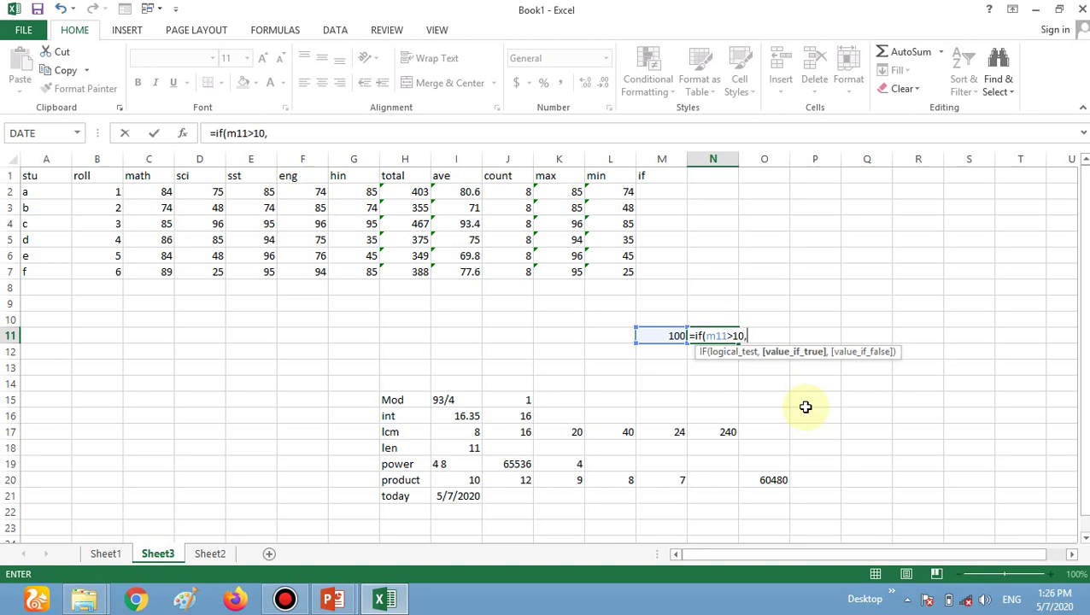
{"action": "type", "text": "\"\""}
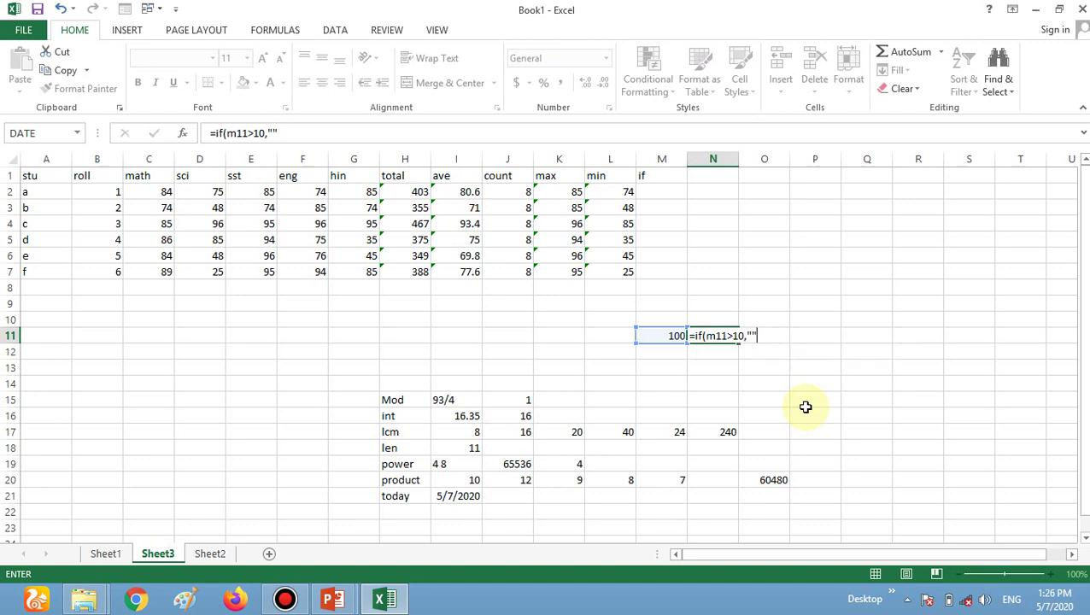
{"action": "key", "text": "Left"}
{"action": "type", "text": "yes"}
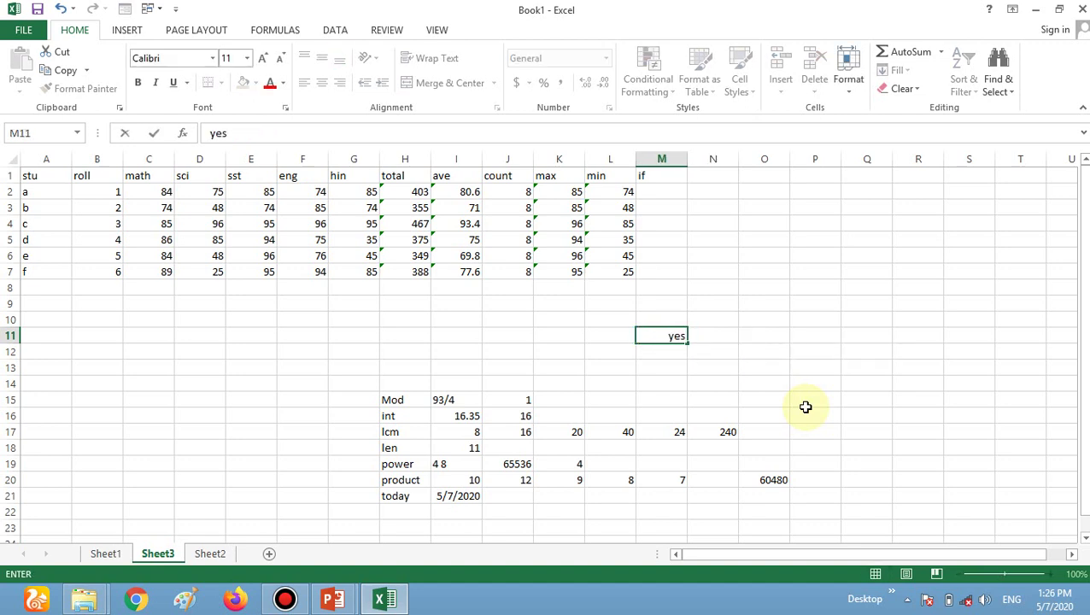
{"action": "key", "text": "ctrl+z"}
{"action": "key", "text": "ctrl+z"}
{"action": "key", "text": "ctrl+z"}
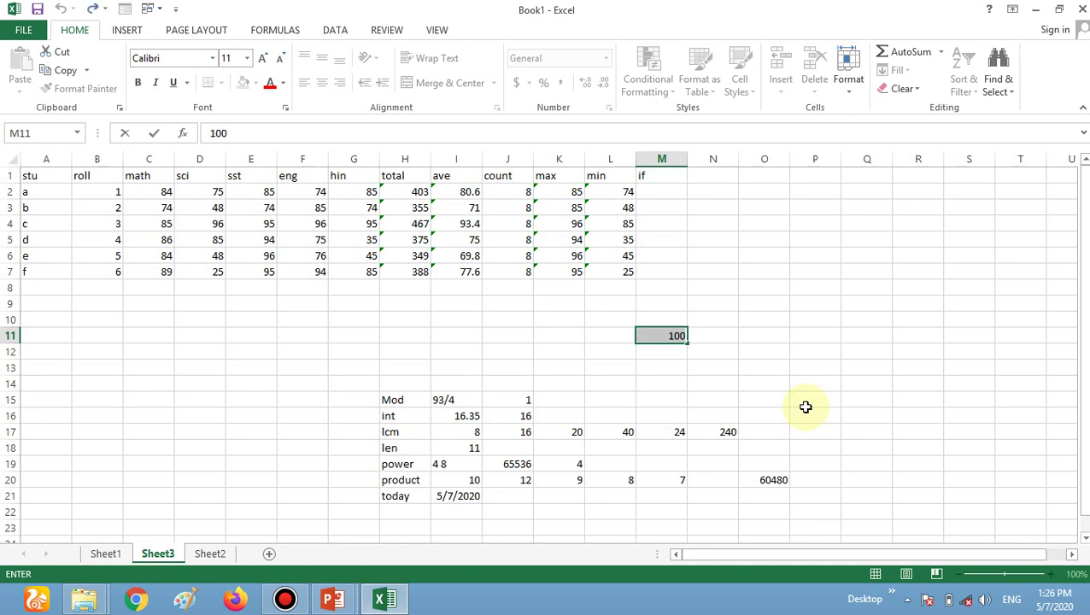
{"action": "key", "text": "Escape"}
{"action": "key", "text": "Right"}
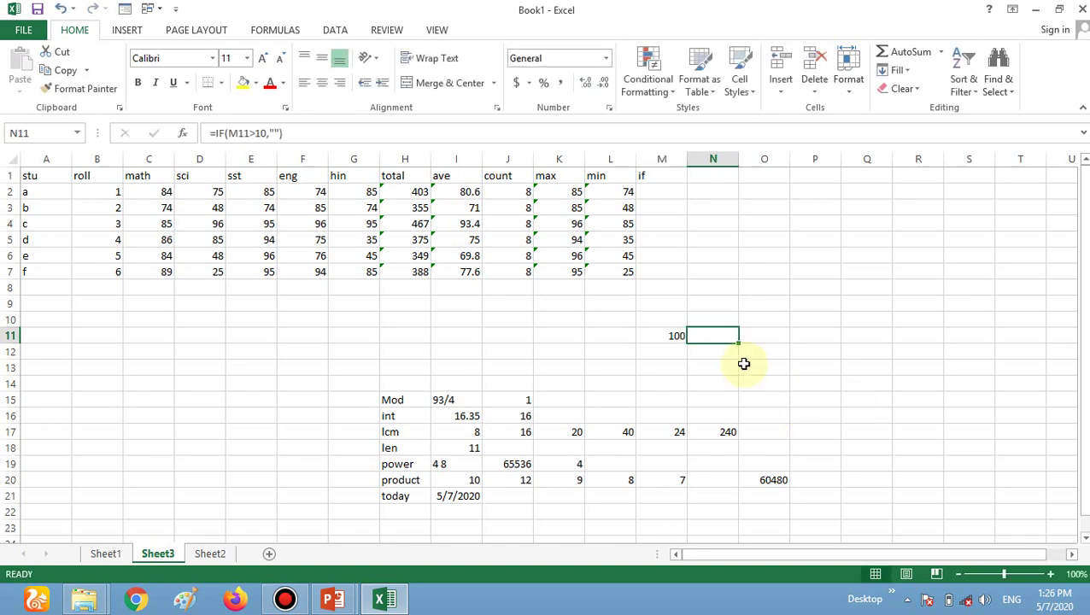
Complete N11's formula as =IF(M11>10,"yes","no").
{"action": "left_click", "coordinate": [279, 132]}
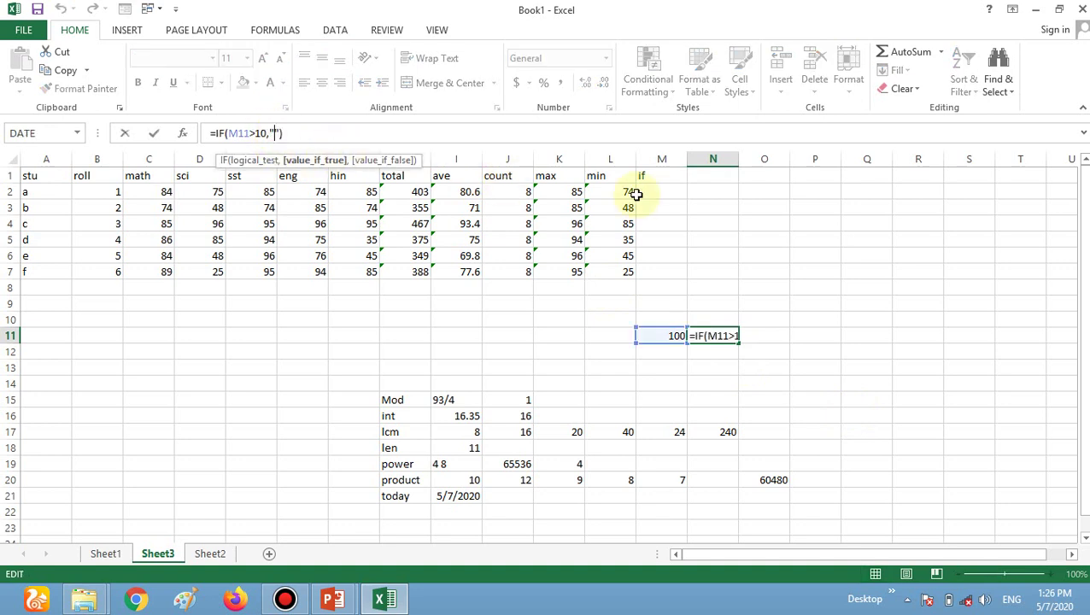
{"action": "type", "text": "yes"}
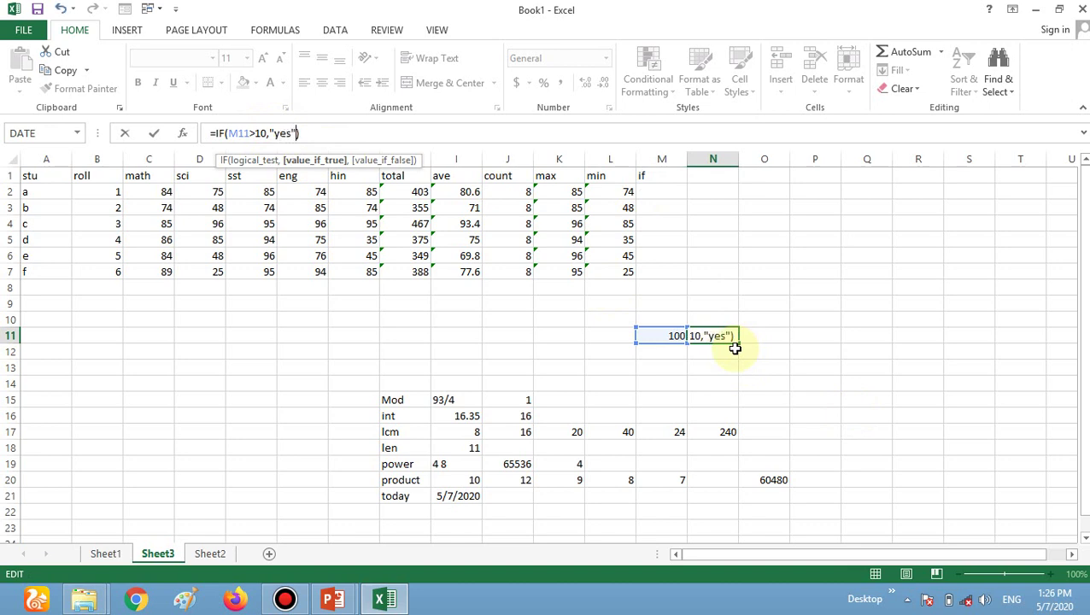
{"action": "type", "text": ",\"\""}
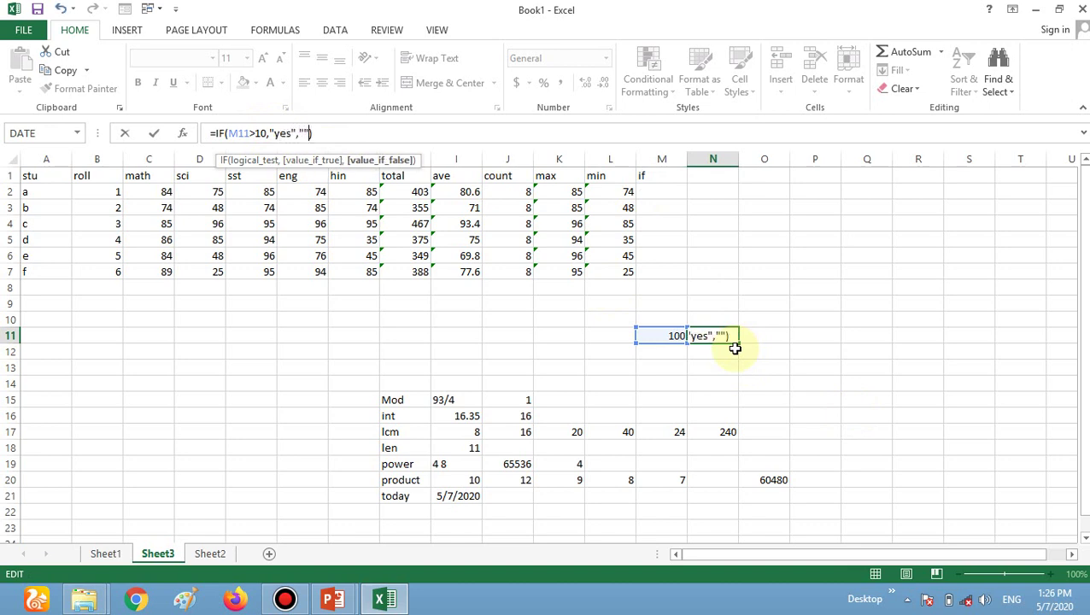
{"action": "type", "text": "no"}
{"action": "key", "text": "Return"}
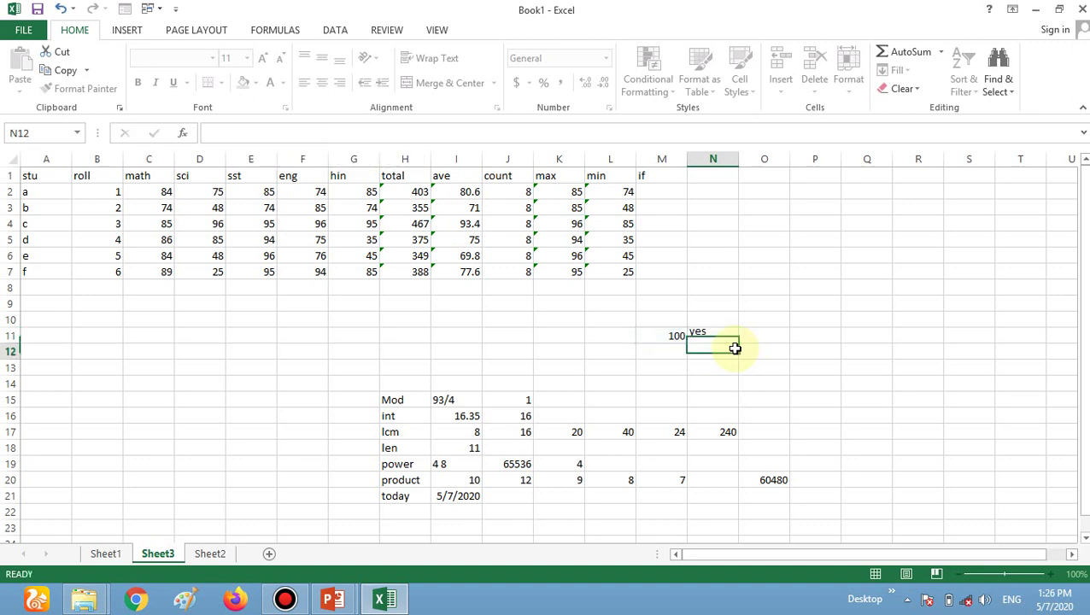
Test the IF by setting M11 to 5 (shows no), then 50 (shows yes).
{"action": "left_click", "coordinate": [670, 335]}
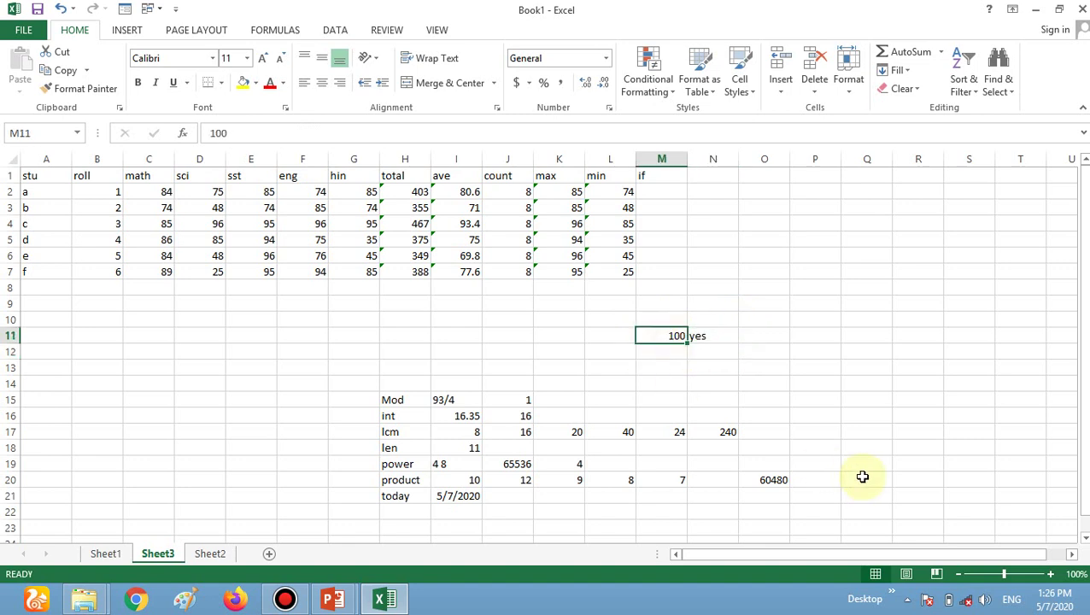
{"action": "type", "text": "5"}
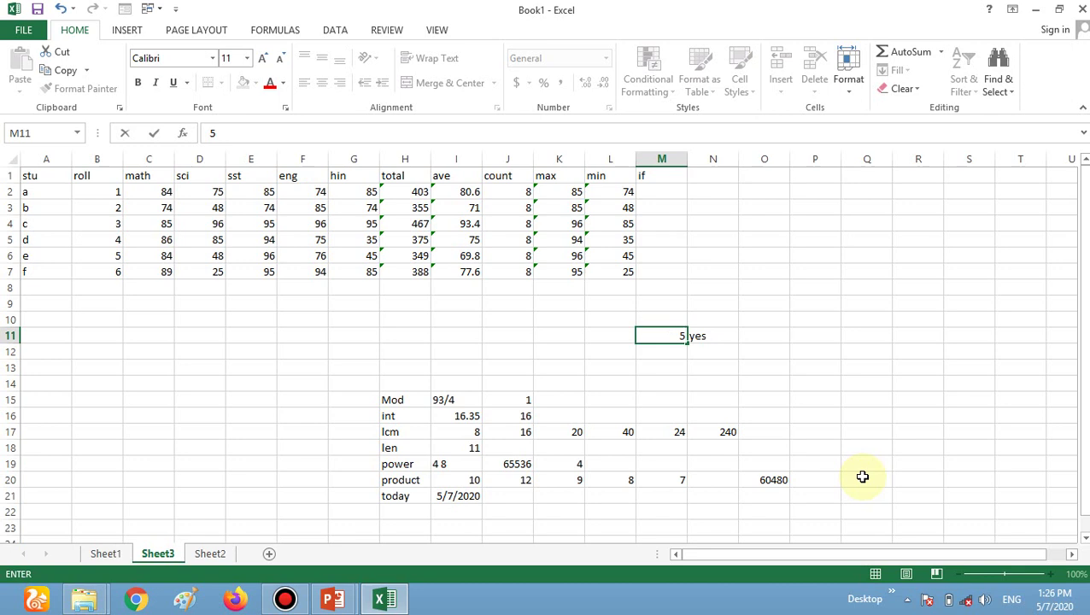
{"action": "key", "text": "Return"}
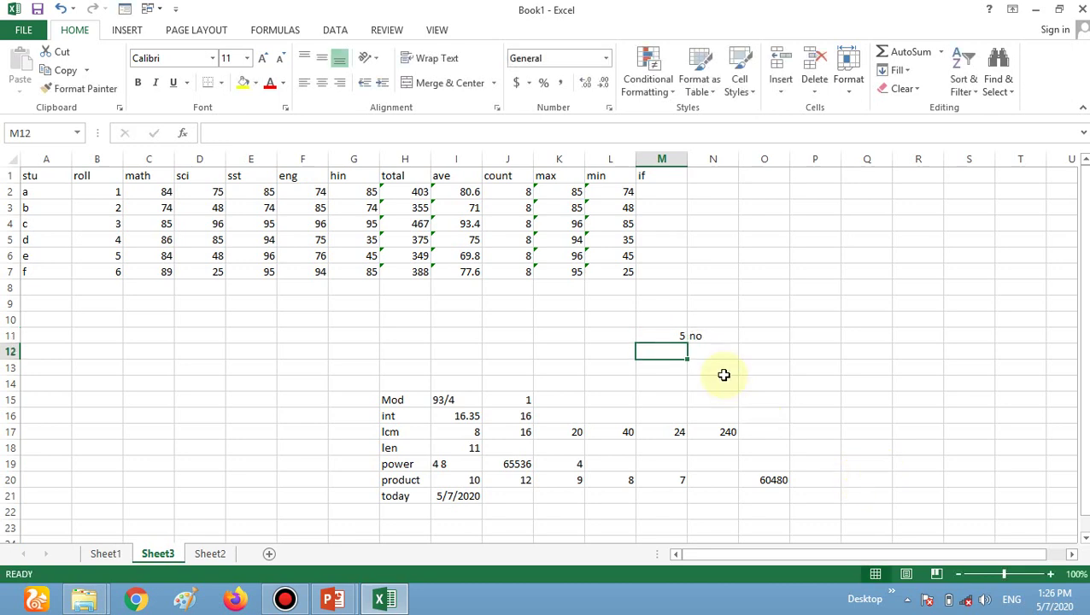
{"action": "left_click", "coordinate": [672, 336]}
{"action": "type", "text": "50"}
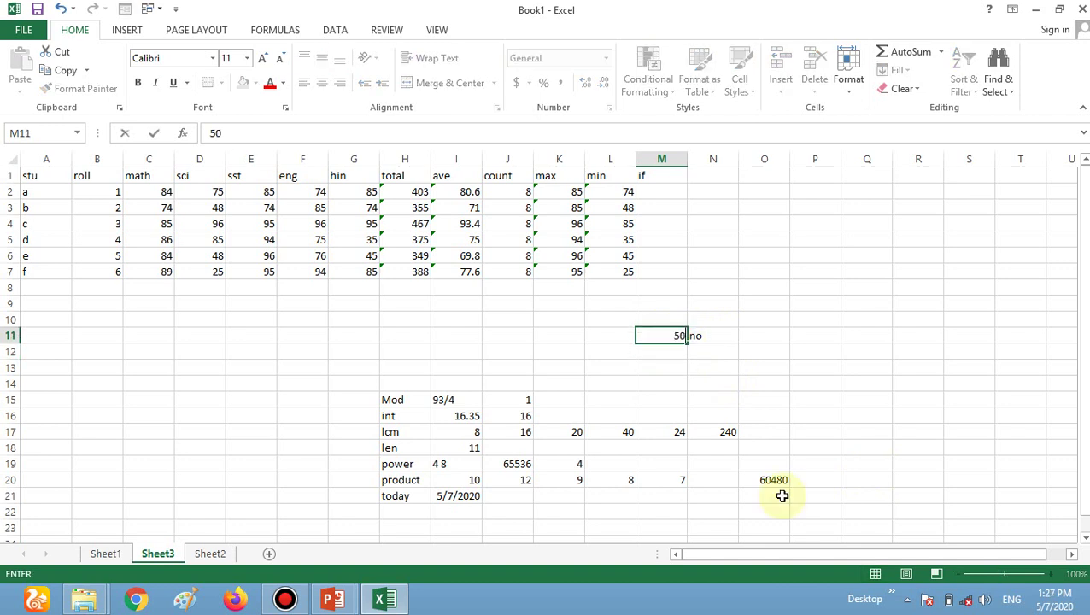
{"action": "key", "text": "Return"}
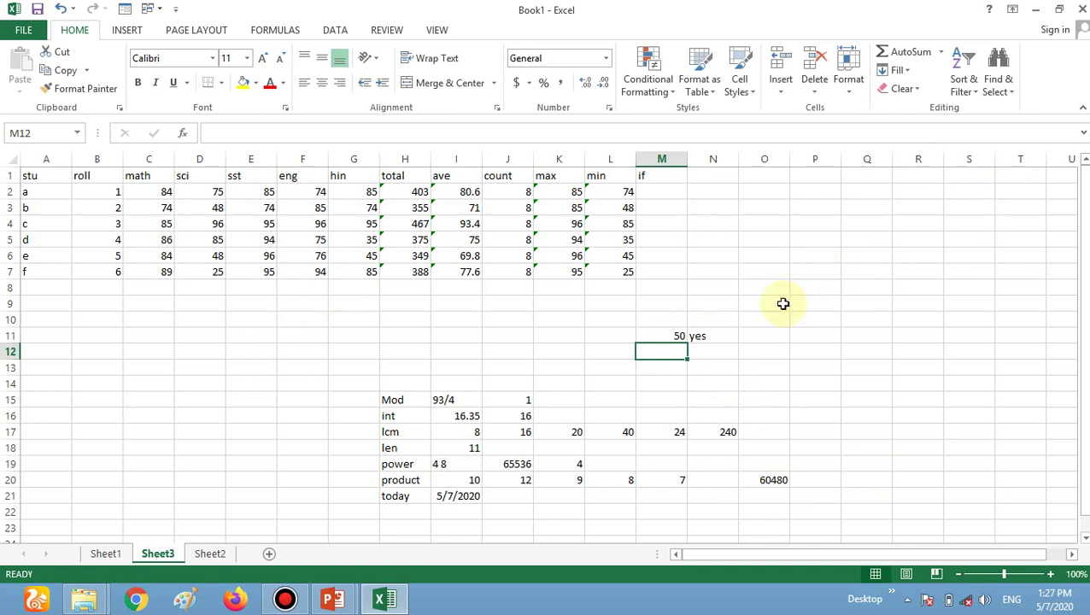
{"action": "left_click", "coordinate": [704, 341]}
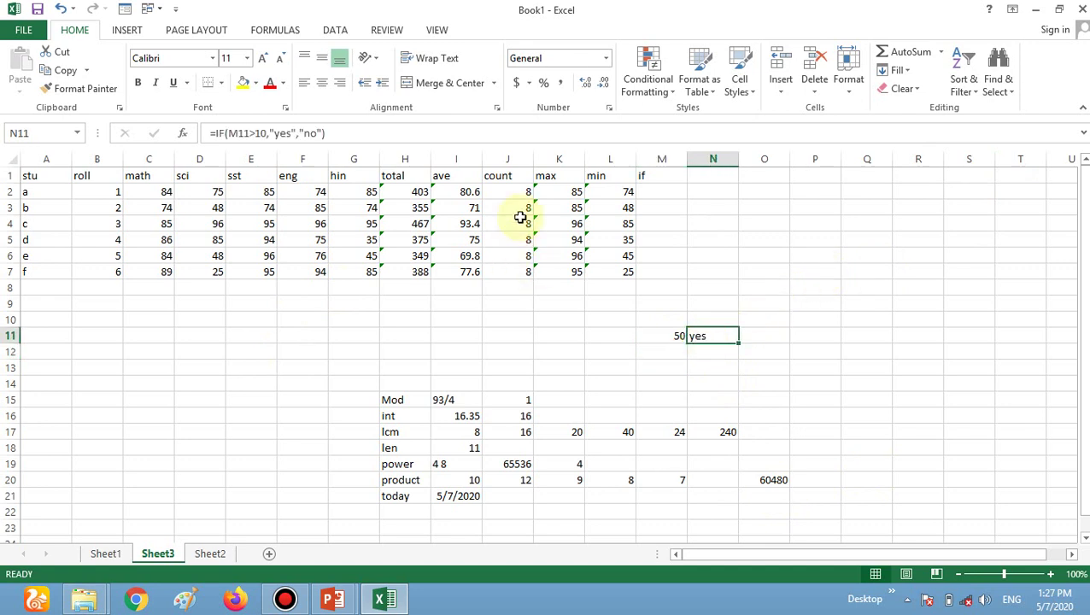
{"action": "left_click", "coordinate": [658, 190]}
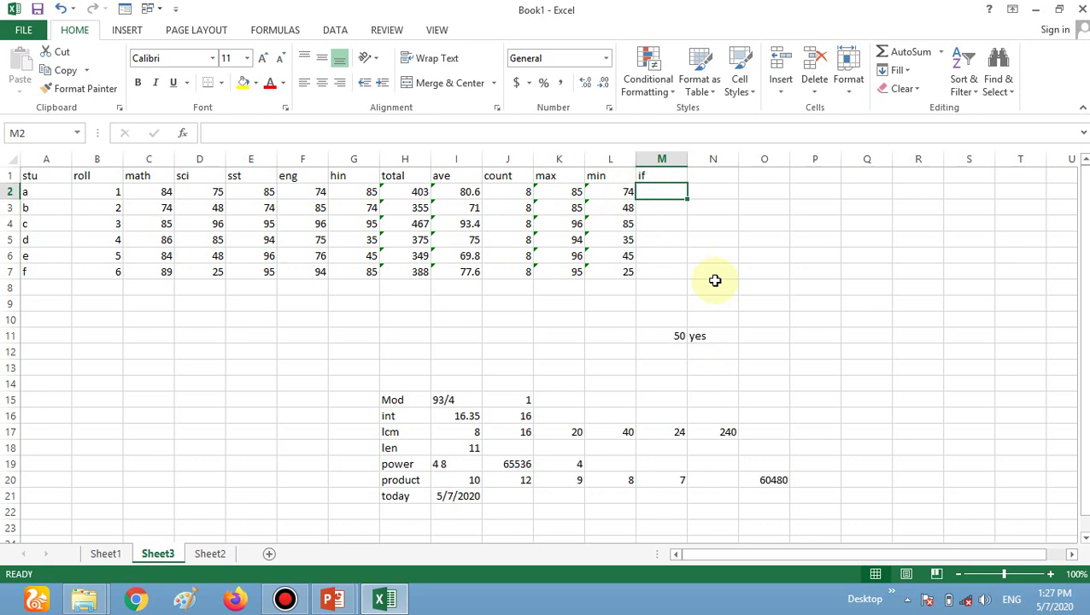
Enter =IF(I2>90,"a","b") in M2, which shows b for the 80.6 average.
{"action": "type", "text": "=if"}
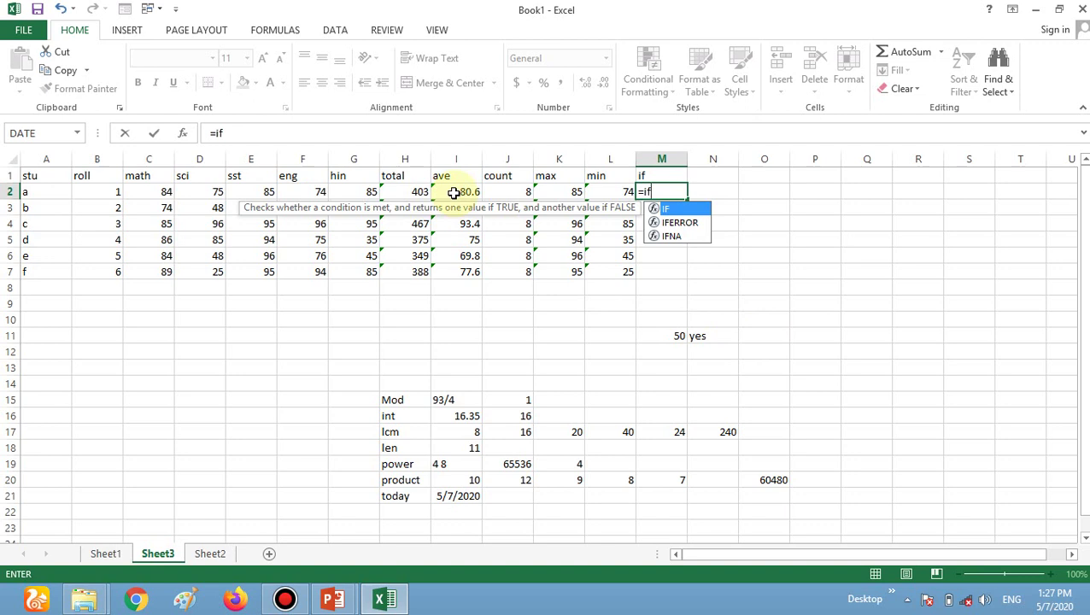
{"action": "type", "text": "("}
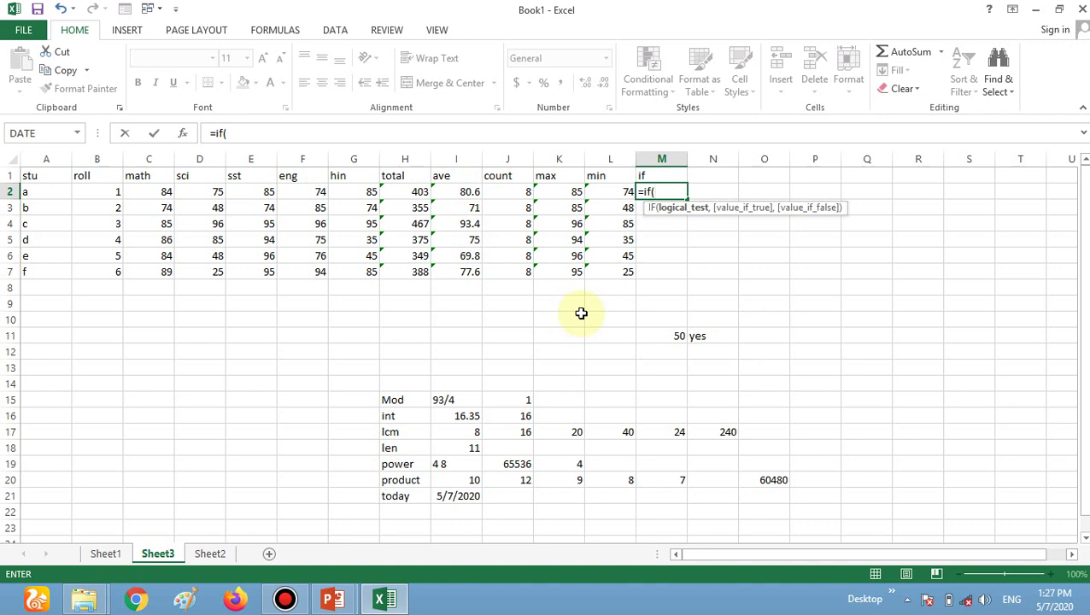
{"action": "type", "text": "i2"}
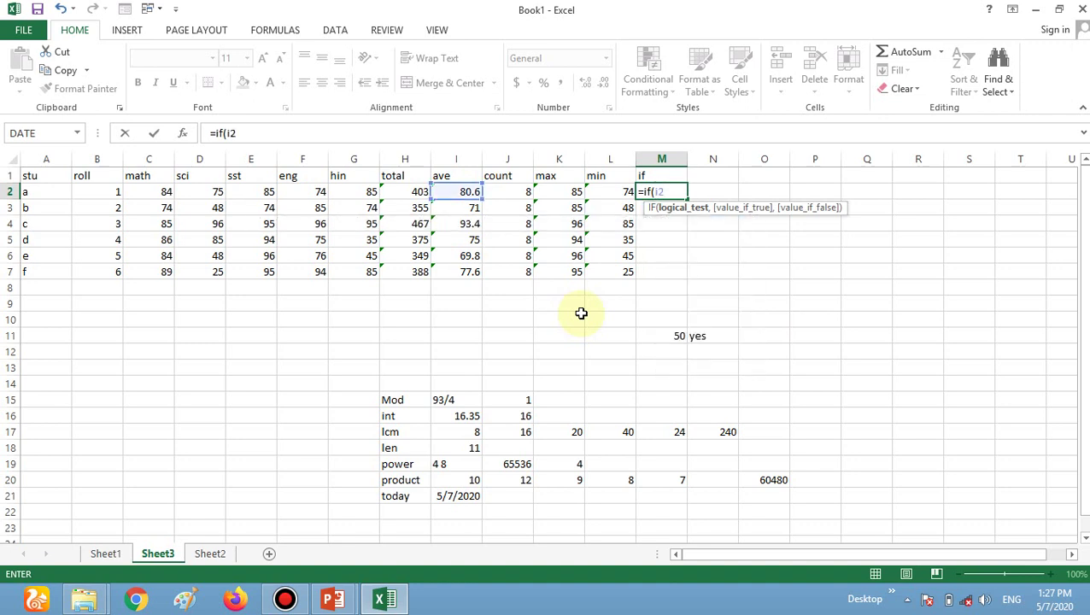
{"action": "type", "text": ">90,\""}
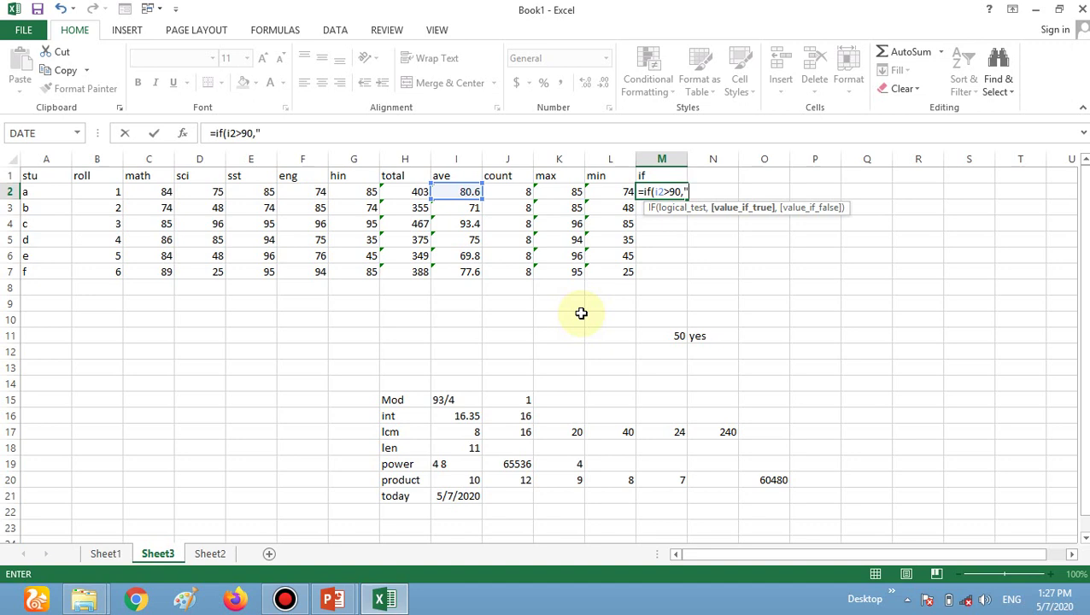
{"action": "type", "text": "a\","}
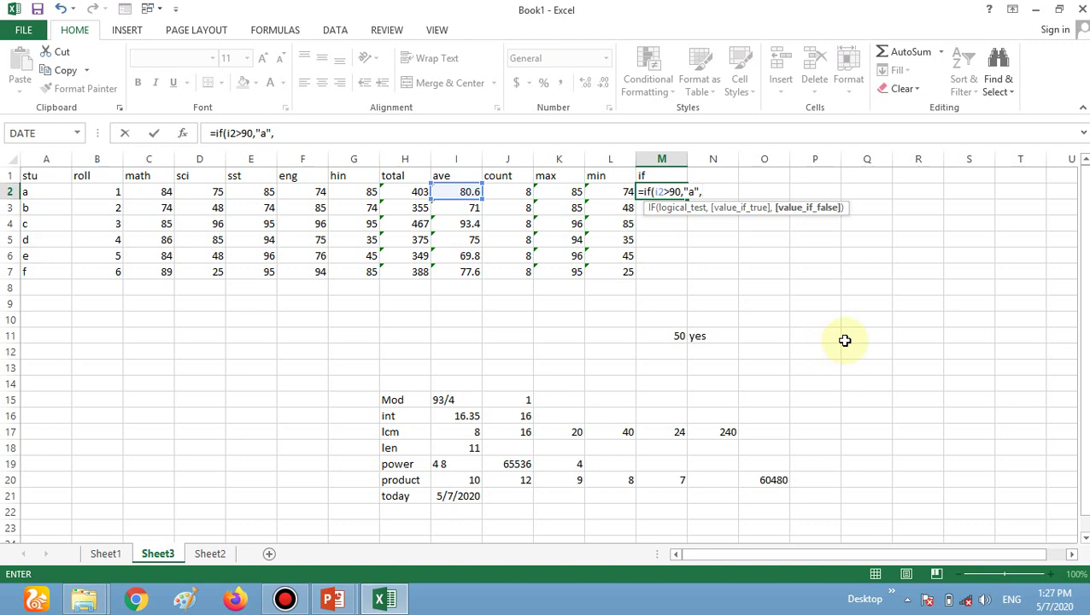
{"action": "type", "text": "\"b\")"}
{"action": "key", "text": "Return"}
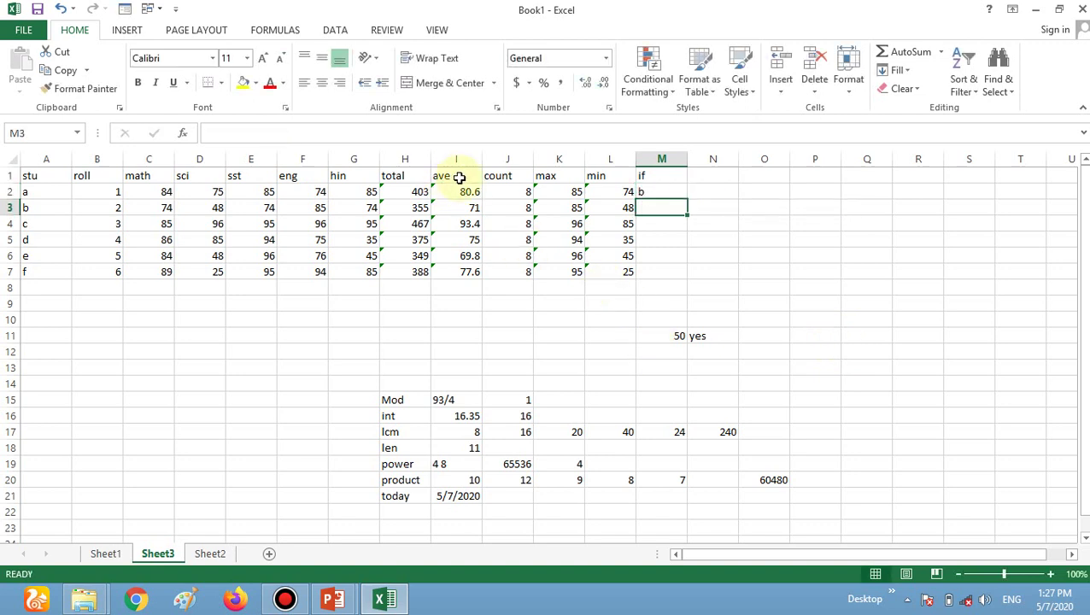
{"action": "left_click", "coordinate": [674, 191]}
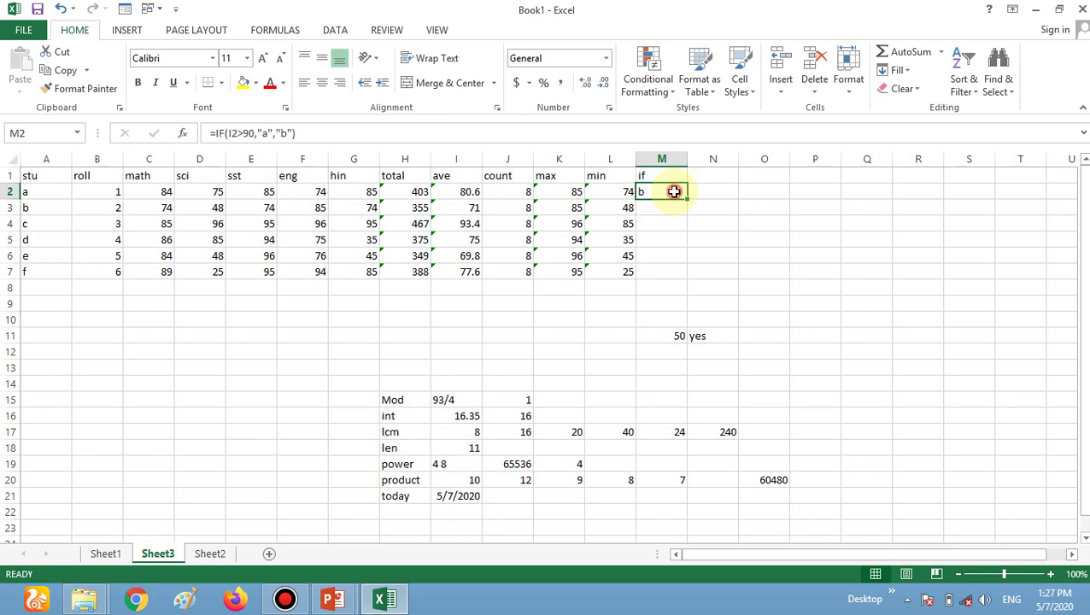
{"action": "double_click", "coordinate": [674, 191]}
Replace M2's "b" result with nested IFs: b above 60, c above 40, otherwise fail.
{"action": "left_click", "coordinate": [719, 192]}
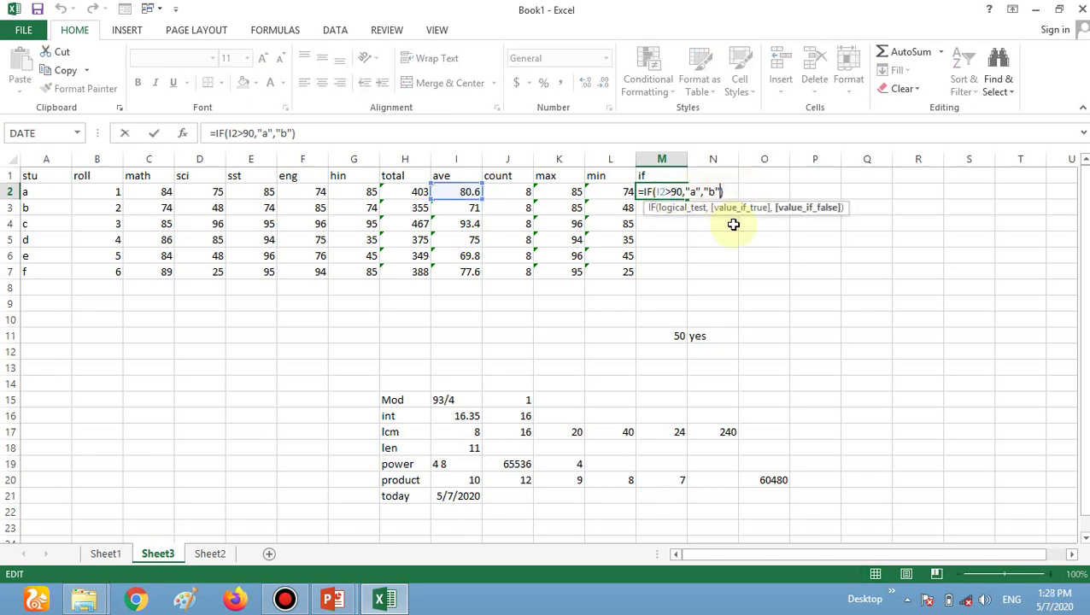
{"action": "key", "text": "BackSpace"}
{"action": "key", "text": "BackSpace"}
{"action": "key", "text": "BackSpace"}
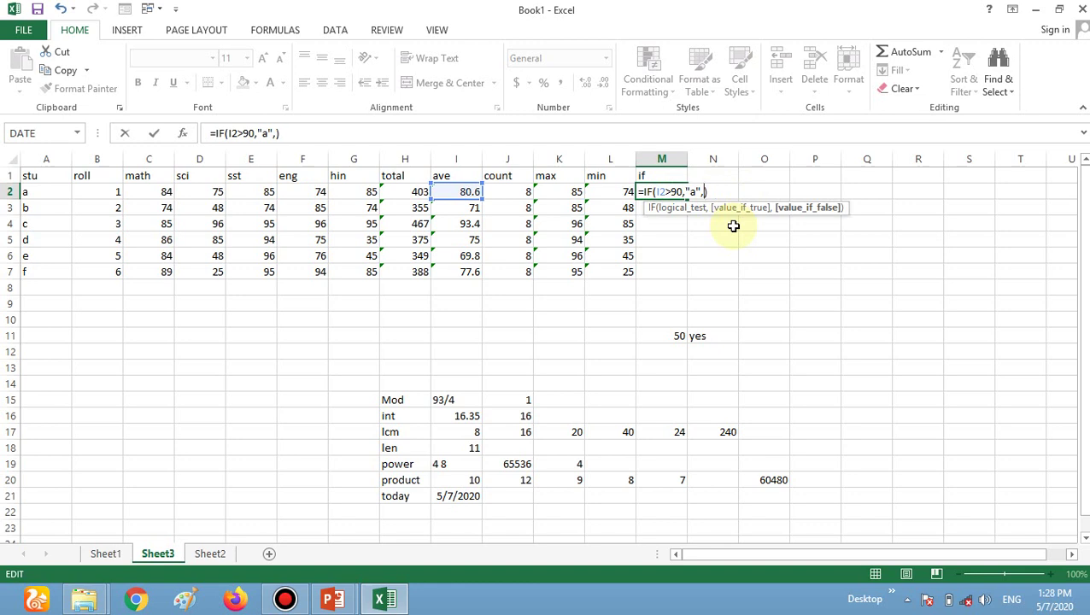
{"action": "type", "text": "if"}
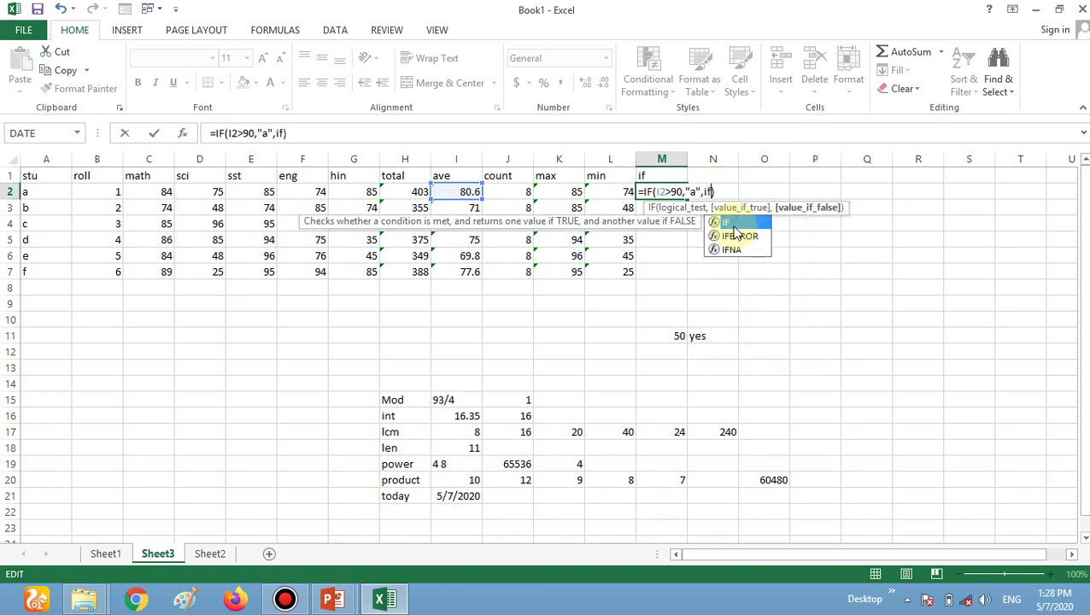
{"action": "type", "text": "("}
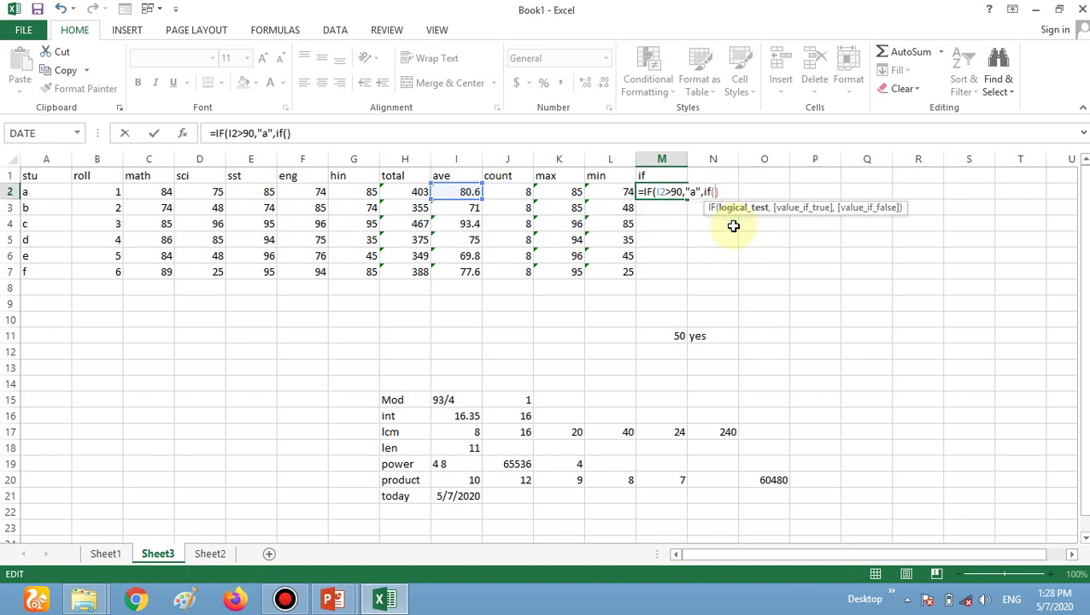
{"action": "type", "text": "i2>"}
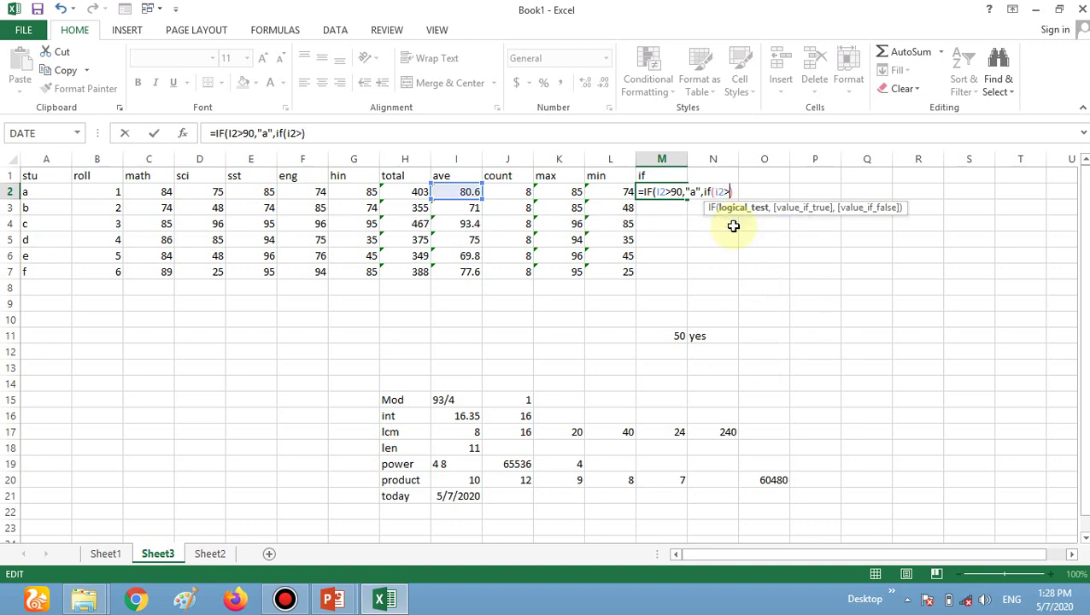
{"action": "type", "text": "70,\""}
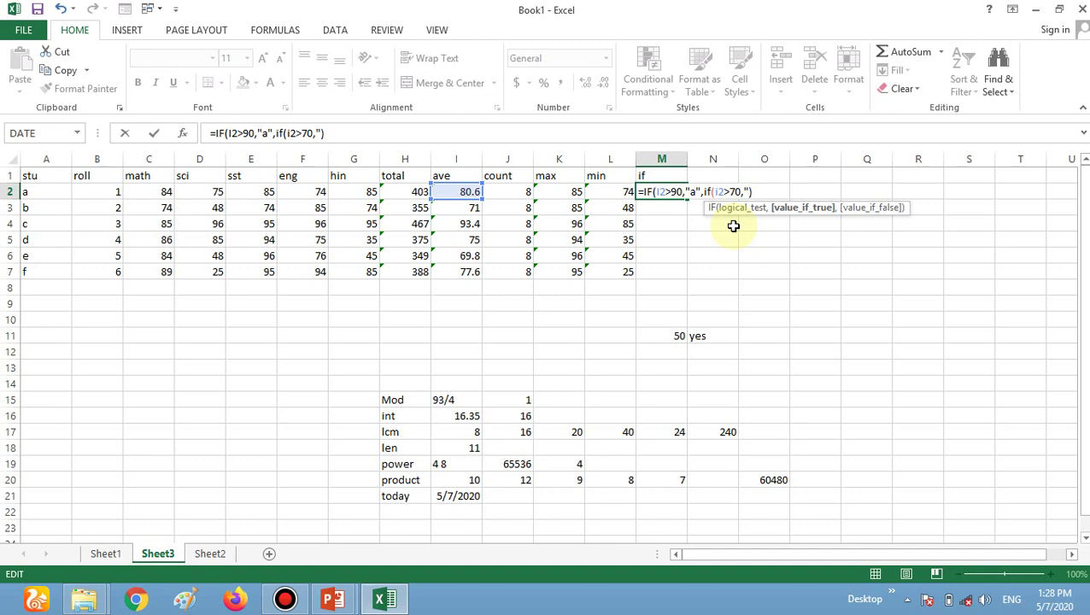
{"action": "type", "text": "b"}
{"action": "key", "text": "Left"}
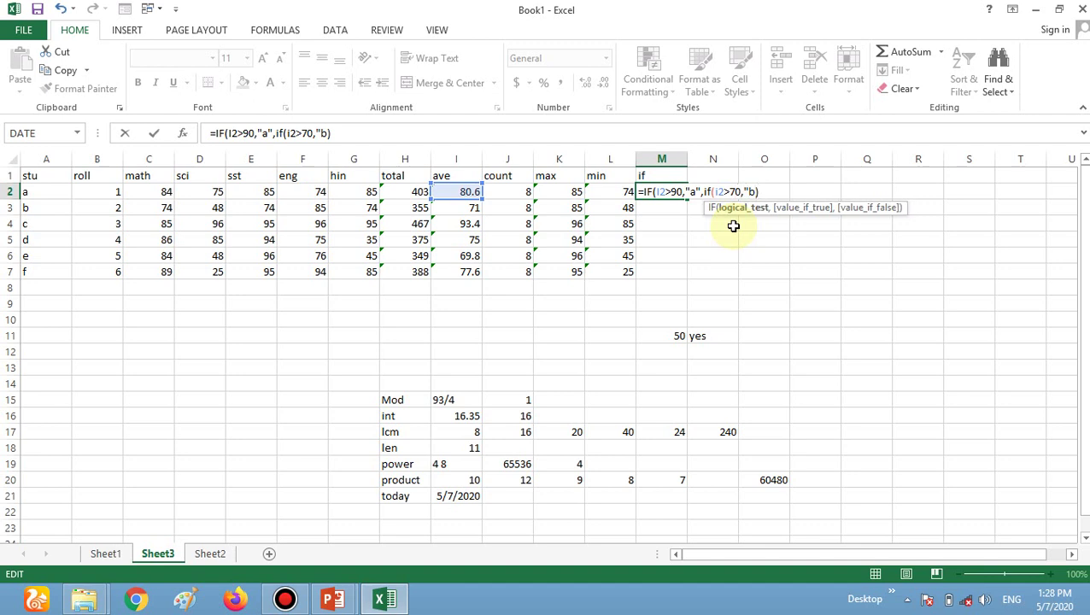
{"action": "key", "text": "BackSpace"}
{"action": "type", "text": "6"}
{"action": "key", "text": "Right"}
{"action": "key", "text": "Right"}
{"action": "key", "text": "Right"}
{"action": "key", "text": "Right"}
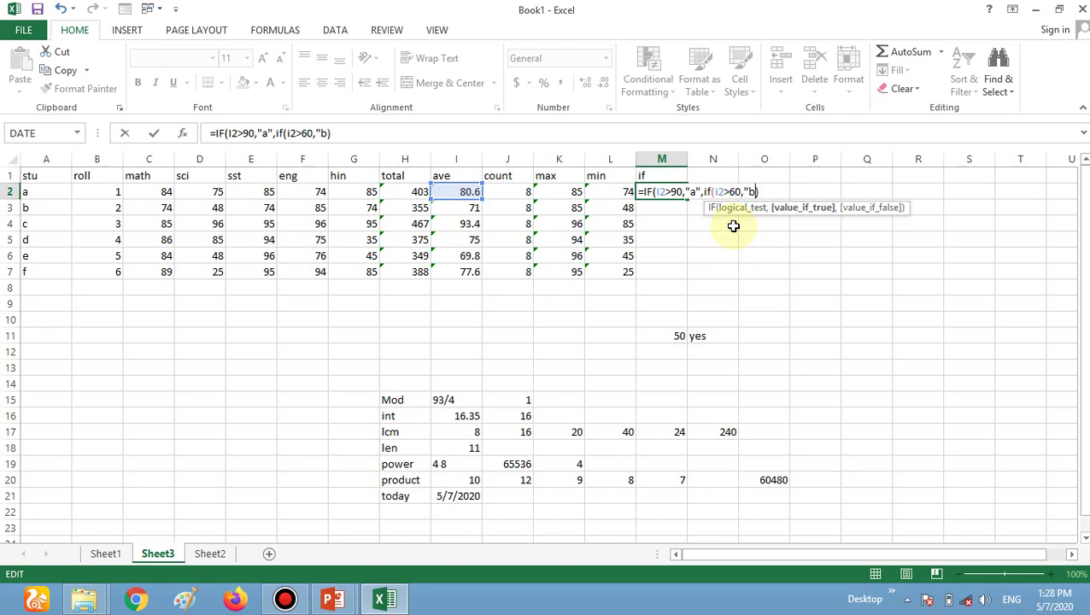
{"action": "type", "text": "\","}
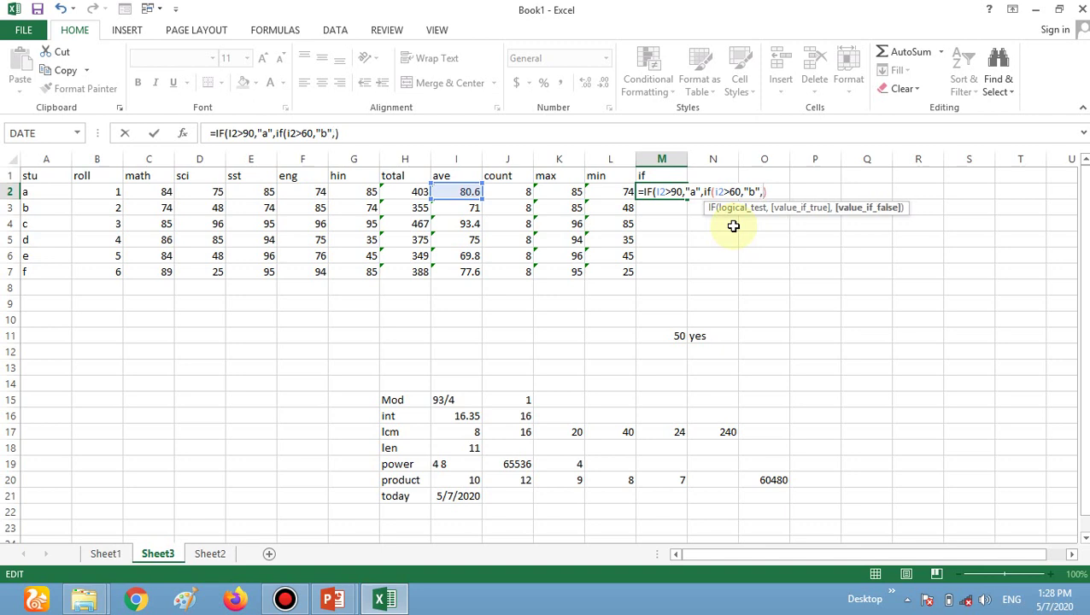
{"action": "type", "text": "if"}
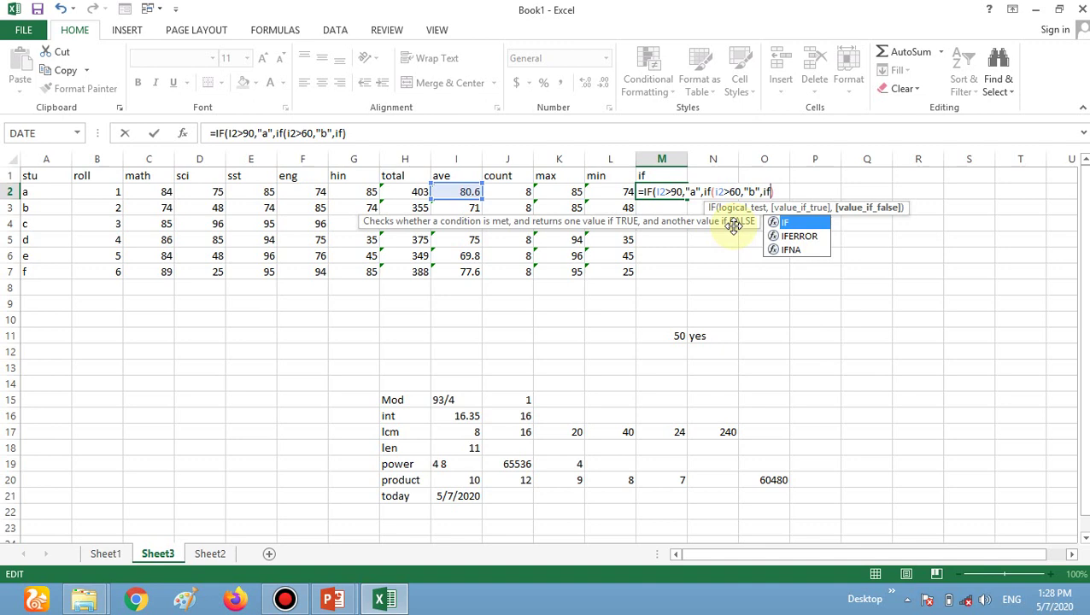
{"action": "type", "text": "("}
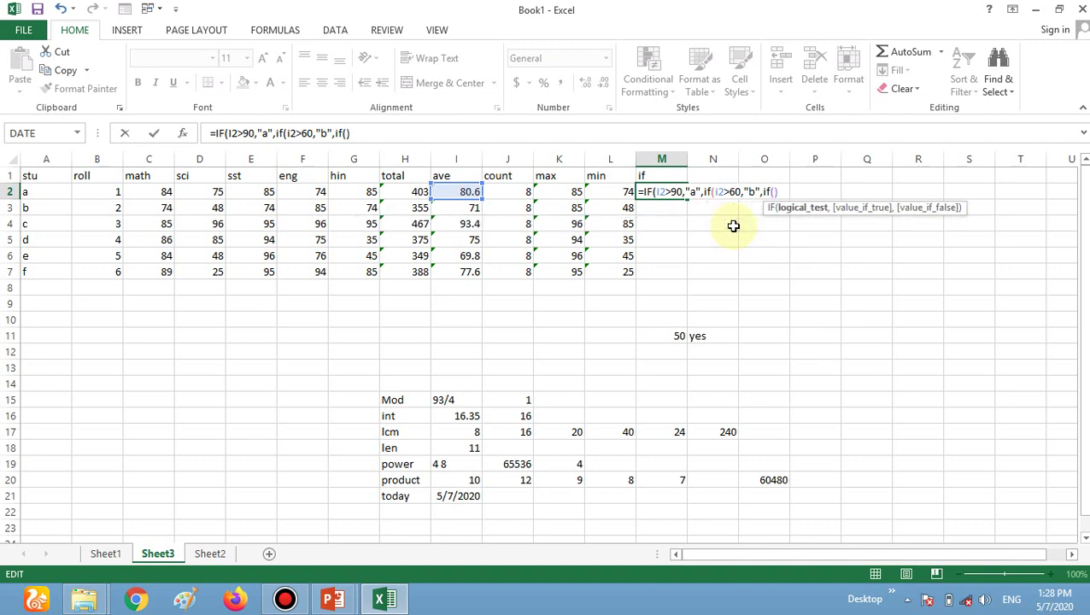
{"action": "type", "text": "i2>40"}
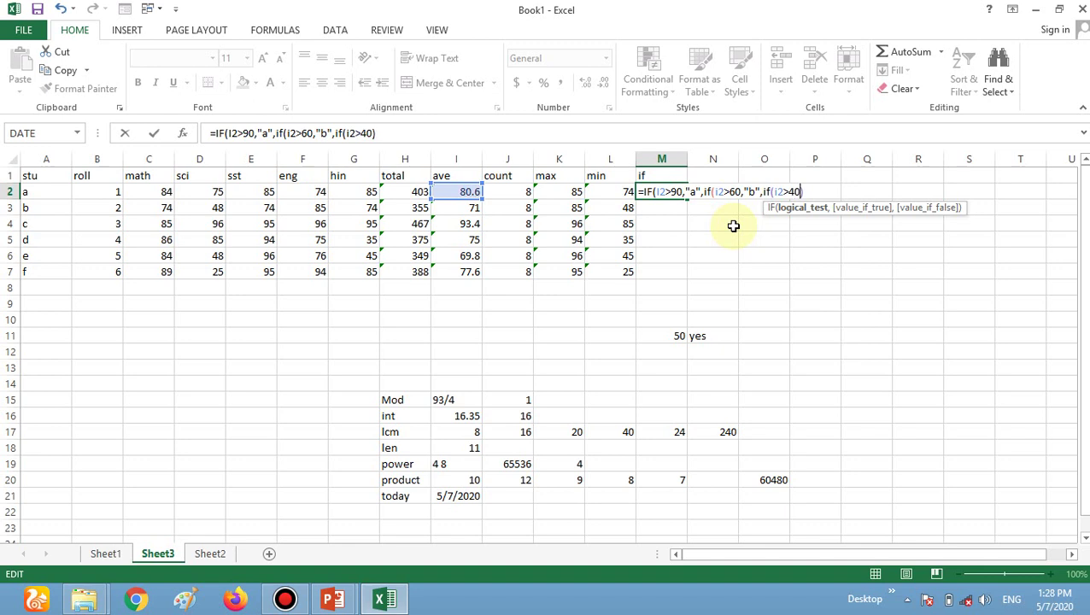
{"action": "type", "text": ","}
{"action": "type", "text": "\"c"}
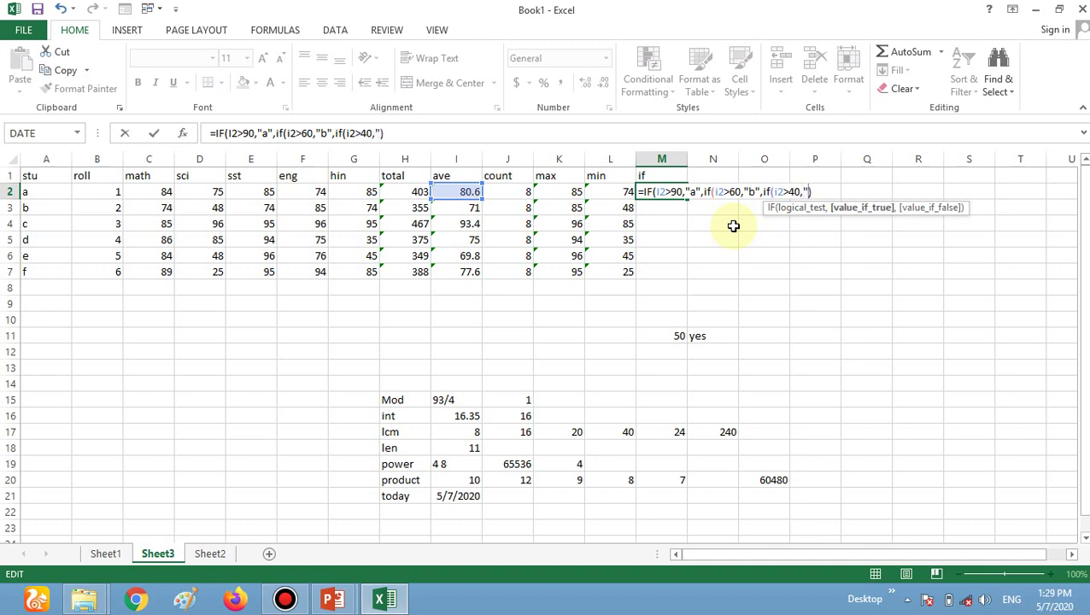
{"action": "type", "text": "\","}
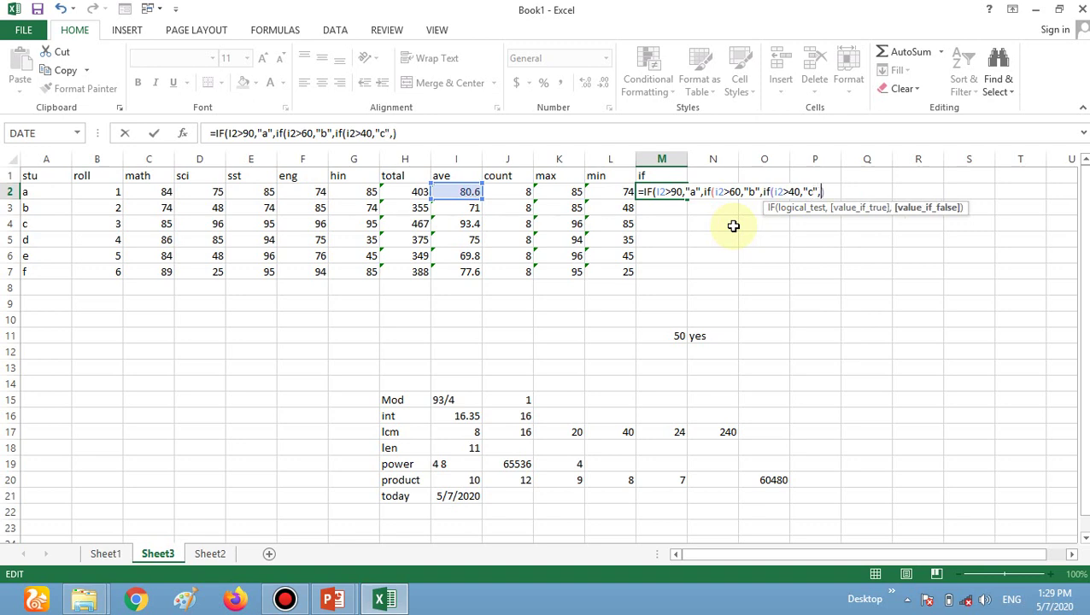
{"action": "type", "text": "\"fail\""}
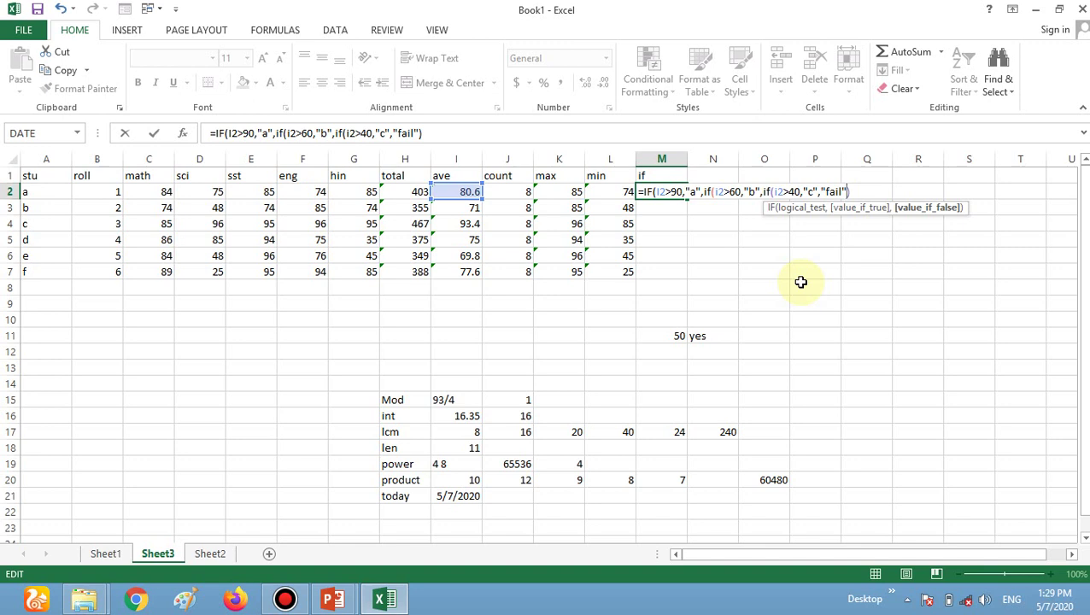
{"action": "type", "text": ")"}
{"action": "key", "text": "Left"}
{"action": "type", "text": ")"}
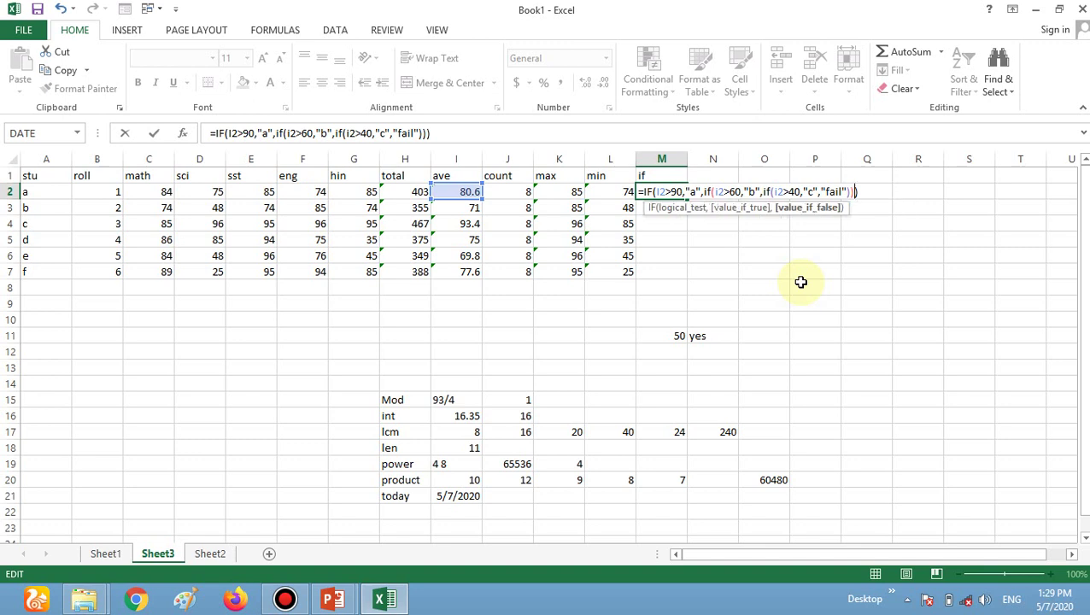
{"action": "key", "text": "ctrl+Return"}
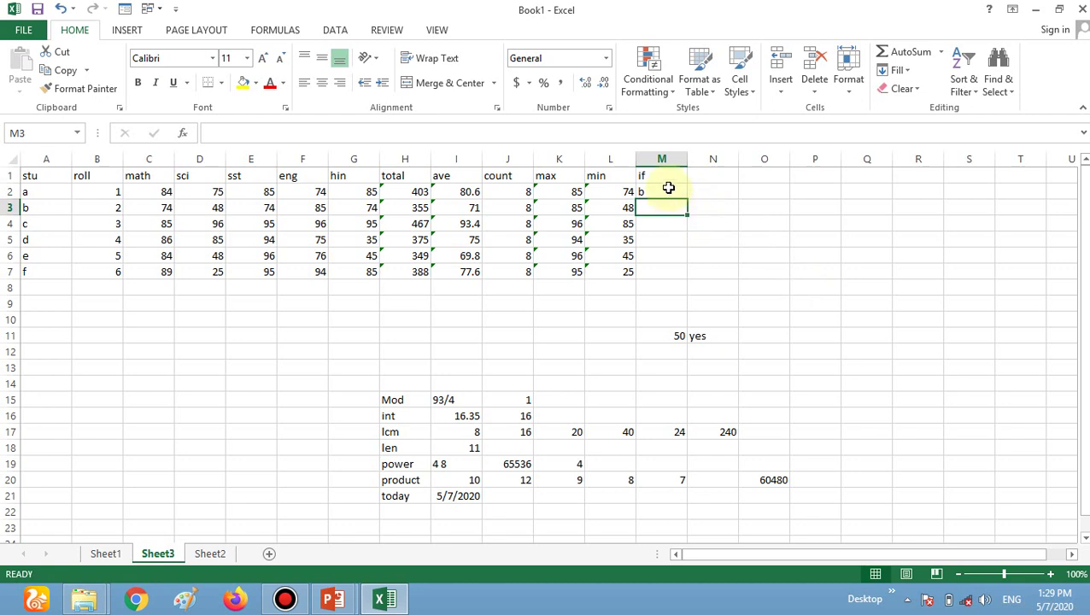
Copy the grade formula down to M7 and test low averages 24 in I7 and 44 in I6.
{"action": "left_click", "coordinate": [663, 190]}
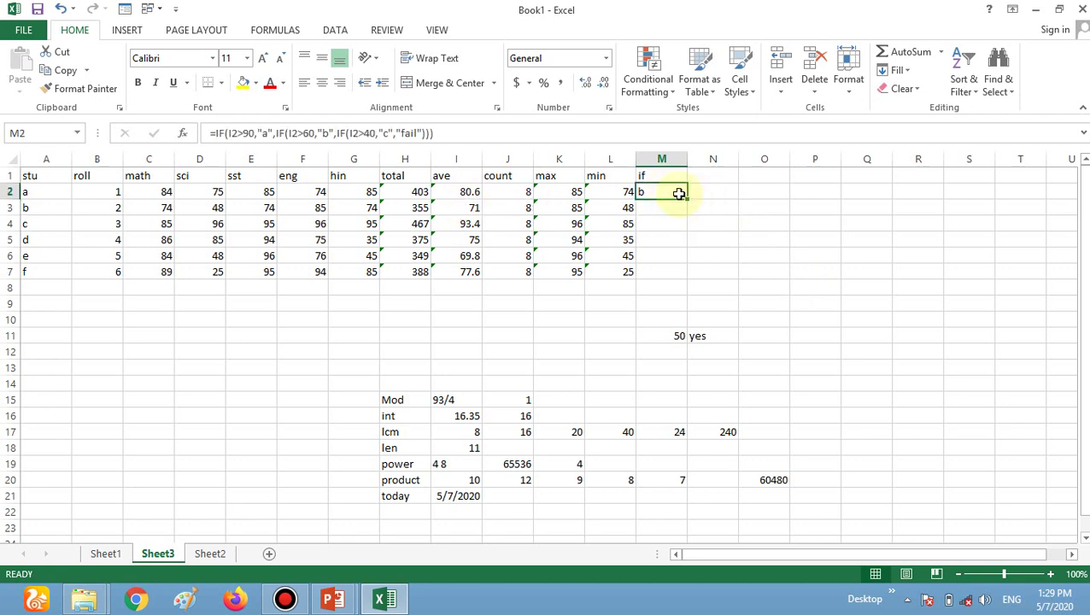
{"action": "left_click_drag", "start_coordinate": [687, 198], "coordinate": [668, 281]}
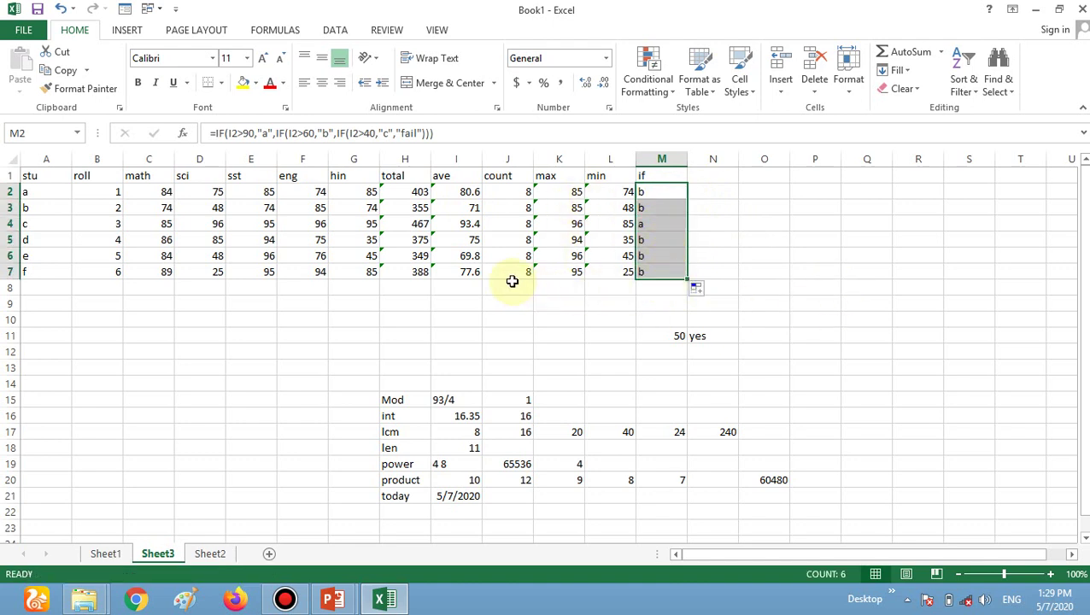
{"action": "left_click", "coordinate": [464, 275]}
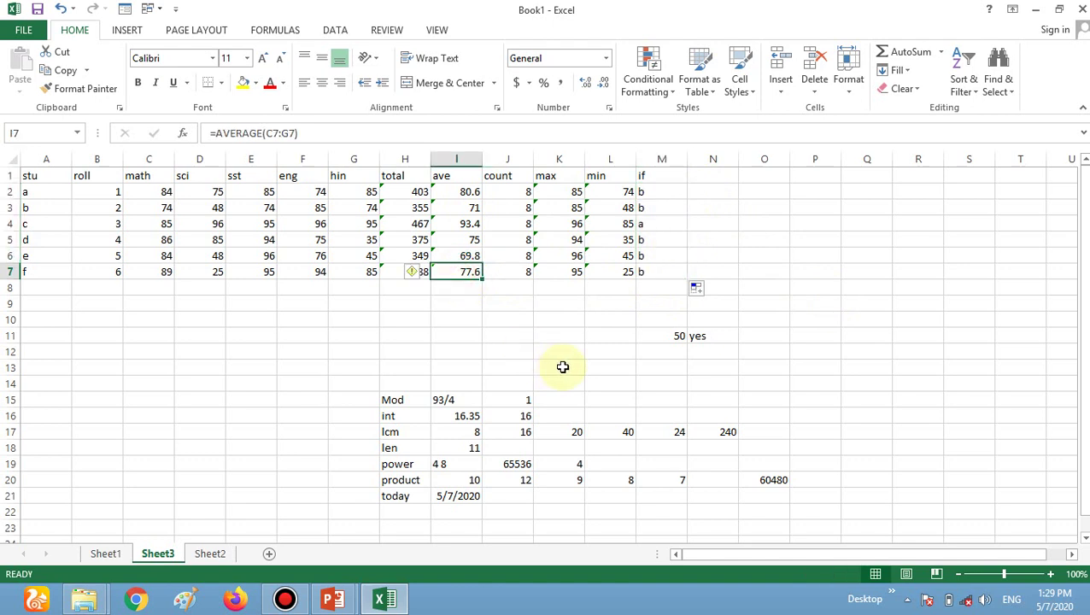
{"action": "type", "text": "24"}
{"action": "key", "text": "Up"}
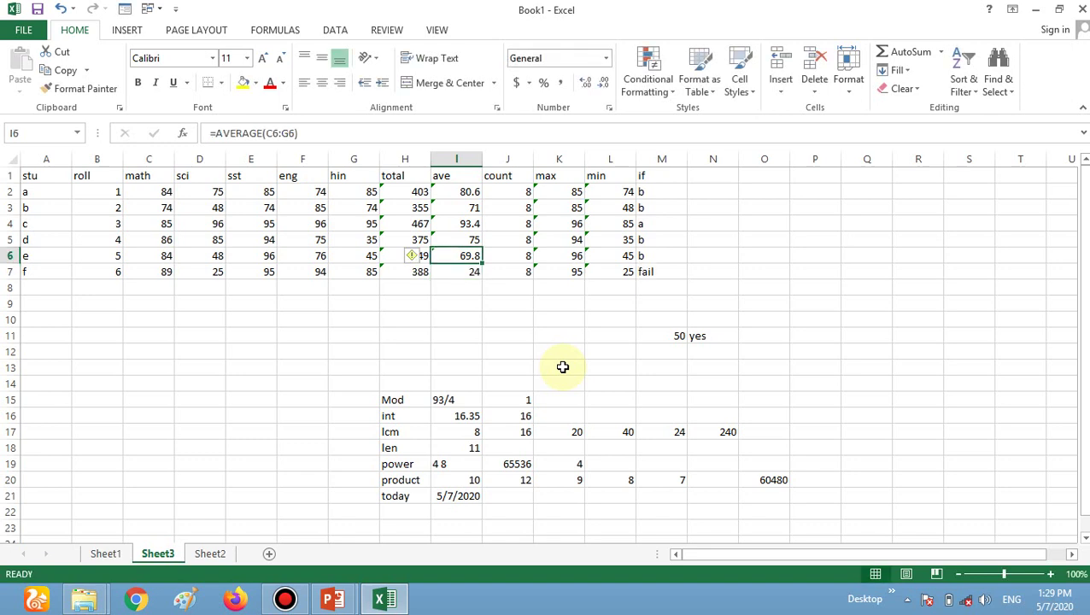
{"action": "type", "text": "44"}
{"action": "key", "text": "Up"}
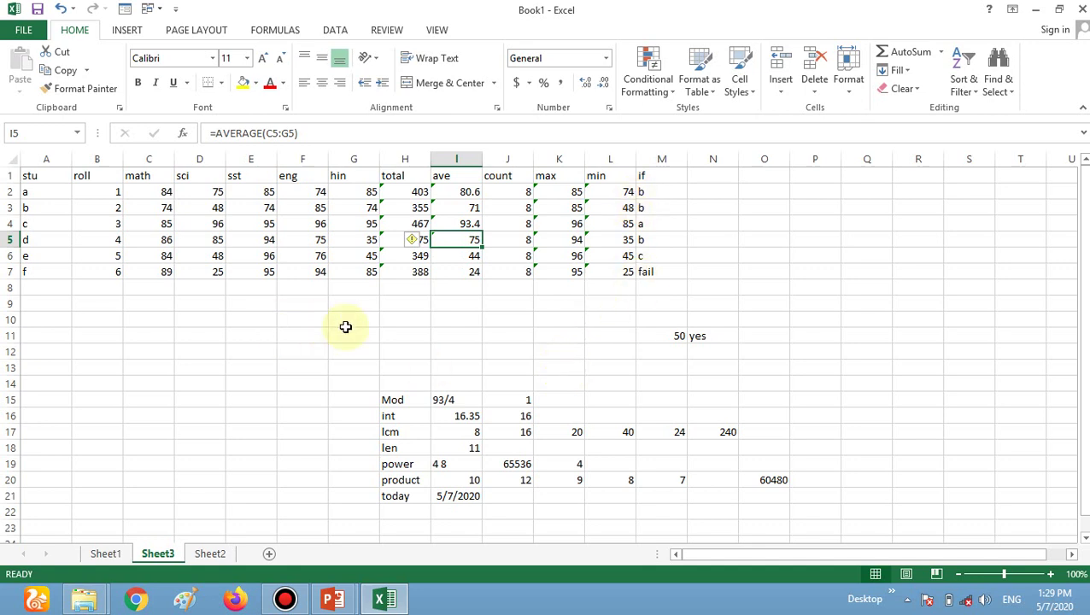
Refill I2's AVERAGE formula down to I7, restoring averages 69.8 and 77.6.
{"action": "left_click", "coordinate": [672, 176]}
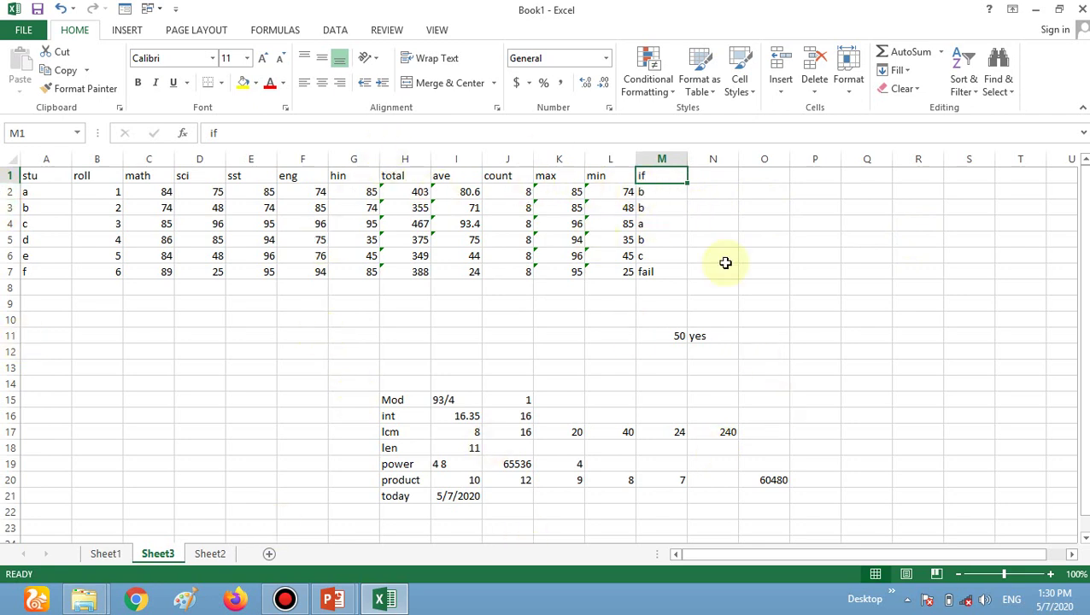
{"action": "left_click", "coordinate": [463, 192]}
{"action": "left_click_drag", "start_coordinate": [482, 198], "coordinate": [482, 285]}
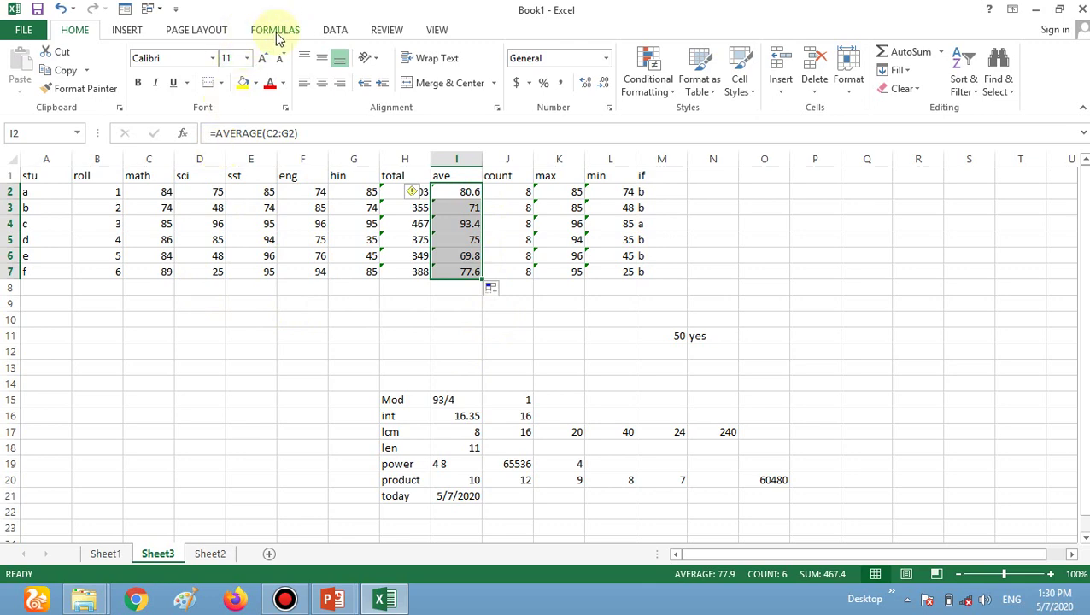
AutoSum the math marks C2:C7 into C8, totalling 502.
{"action": "left_click", "coordinate": [275, 33]}
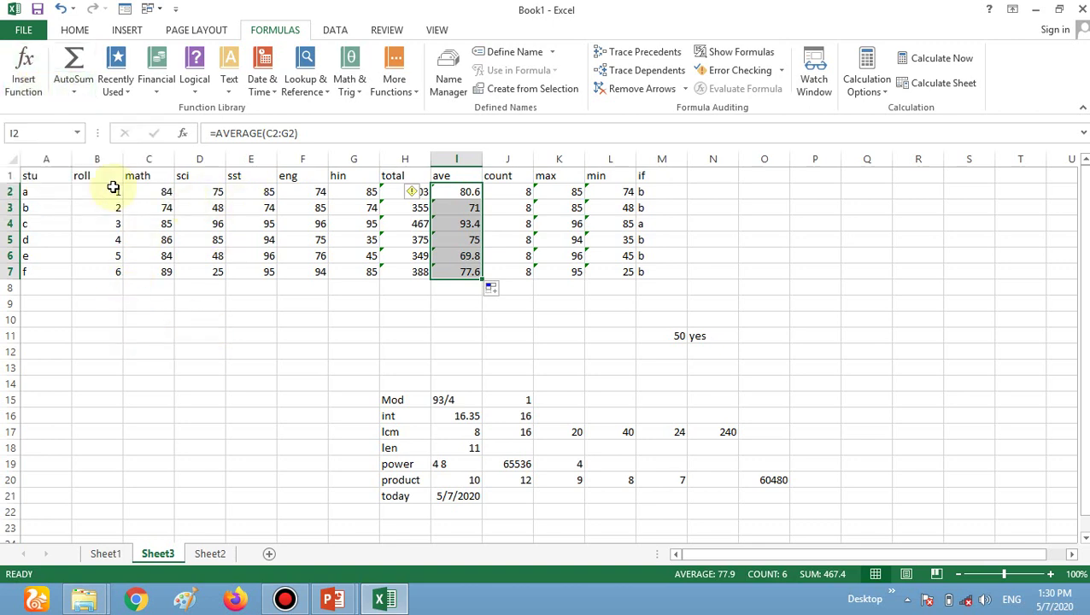
{"action": "left_click_drag", "start_coordinate": [143, 190], "coordinate": [149, 270]}
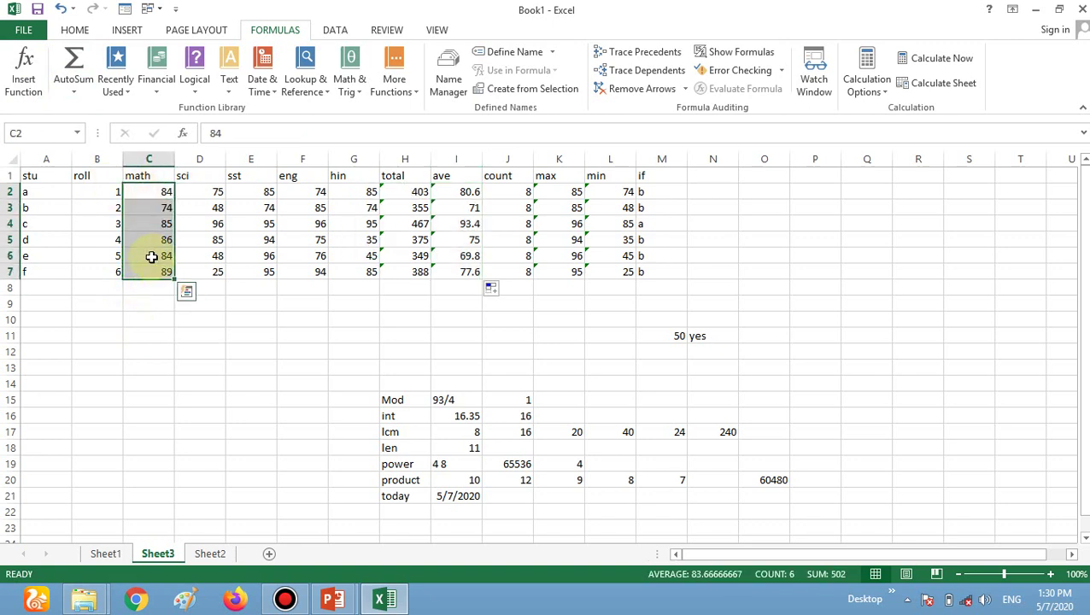
{"action": "left_click", "coordinate": [74, 89]}
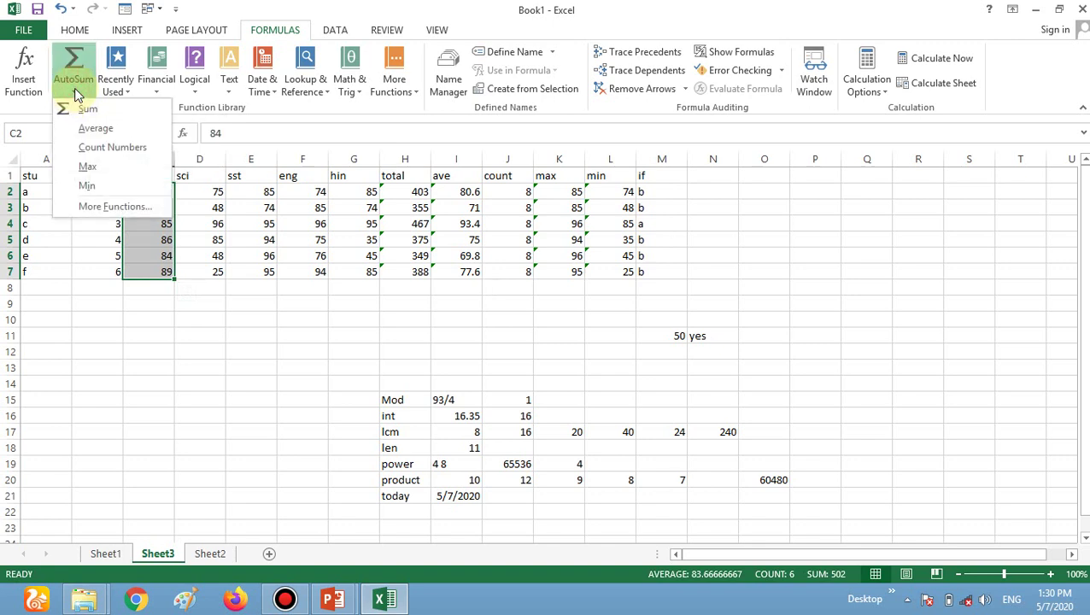
{"action": "left_click", "coordinate": [107, 111]}
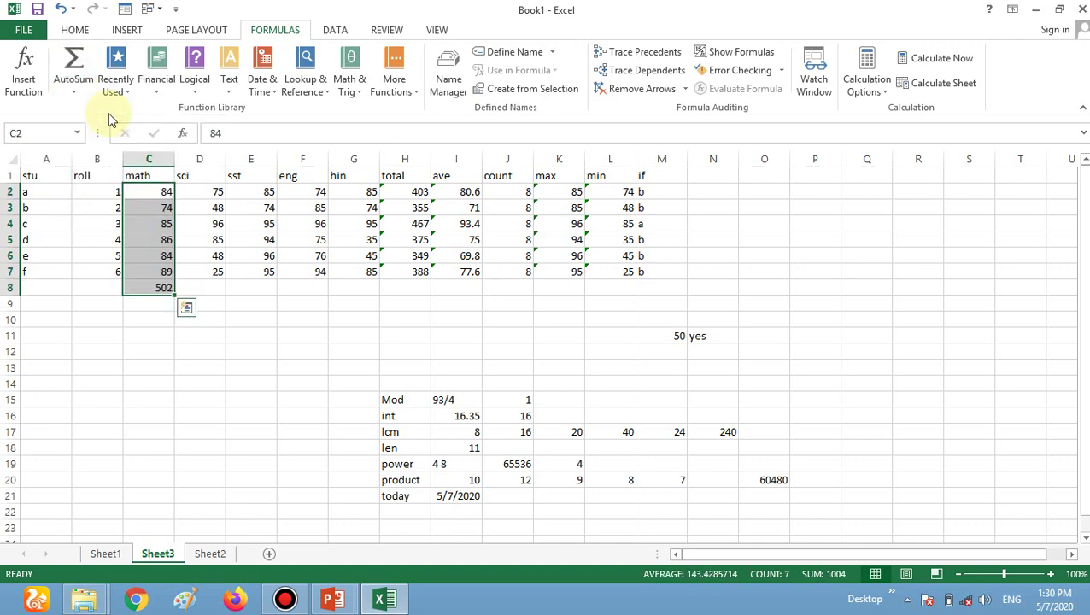
{"action": "left_click", "coordinate": [149, 318]}
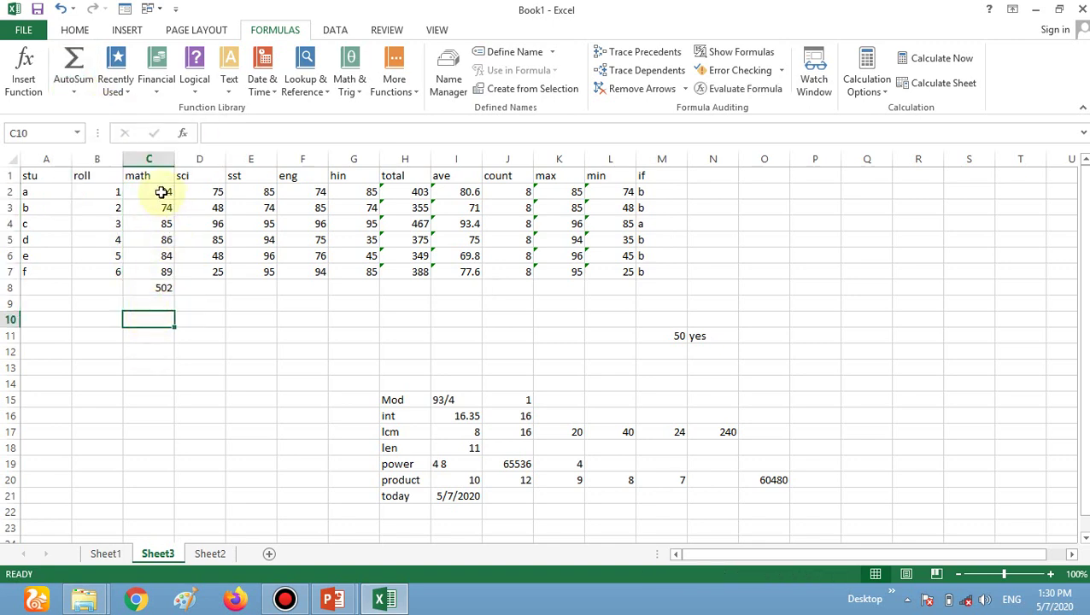
{"action": "left_click", "coordinate": [152, 285]}
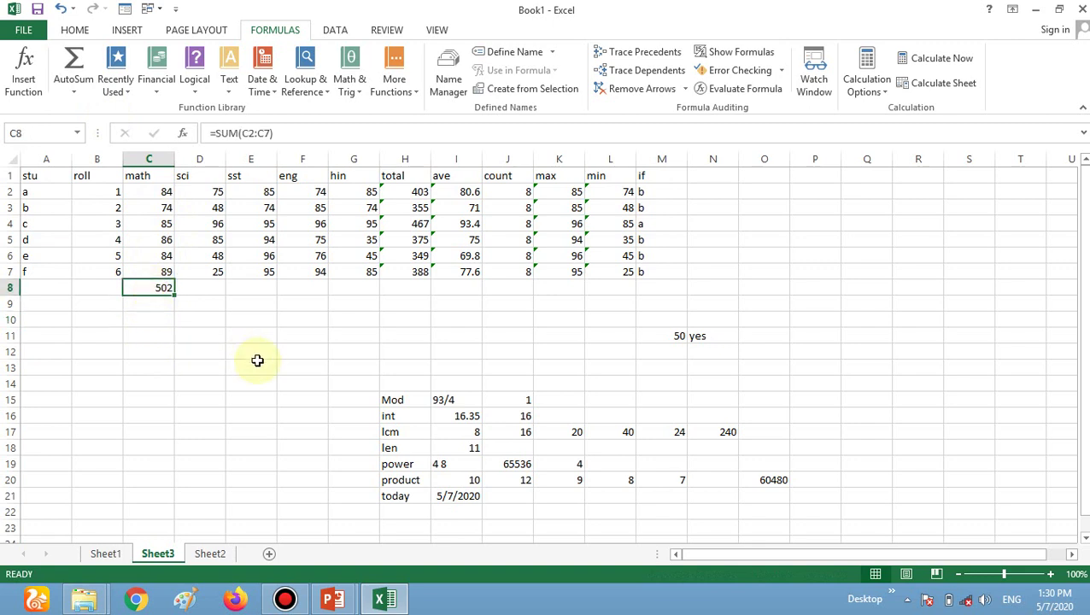
Use AutoSum Max to put the highest science mark, 96, in D8.
{"action": "left_click_drag", "start_coordinate": [199, 195], "coordinate": [201, 273]}
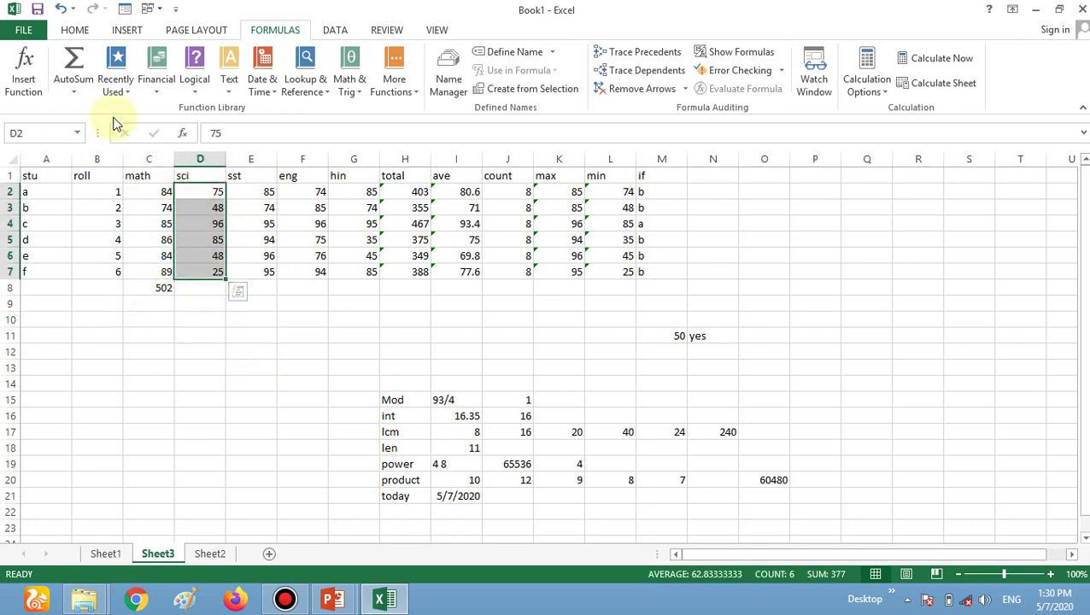
{"action": "left_click", "coordinate": [75, 92]}
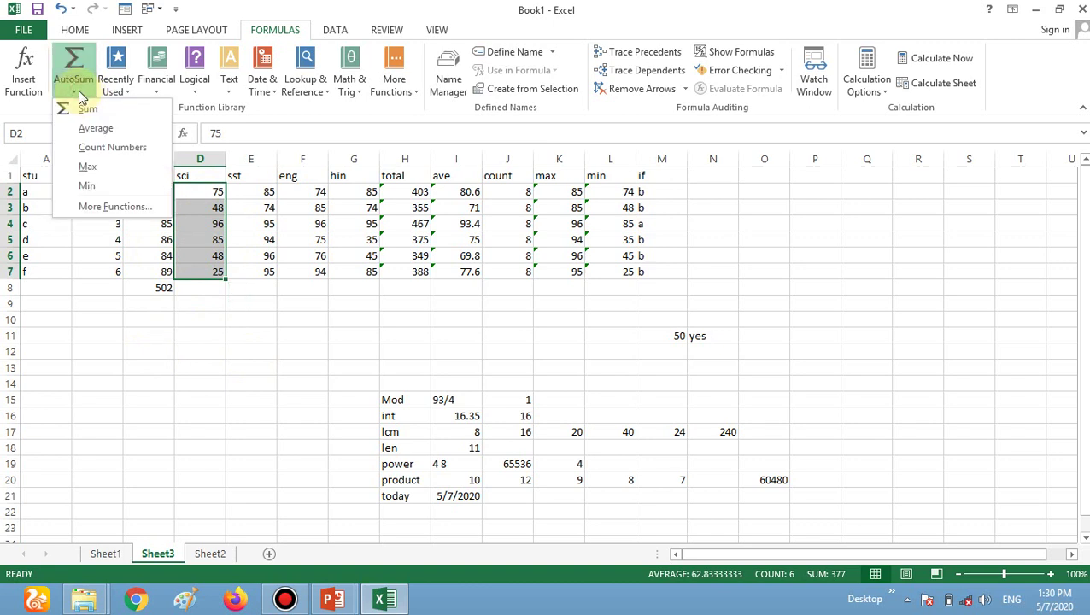
{"action": "left_click", "coordinate": [111, 172]}
{"action": "left_click", "coordinate": [209, 365]}
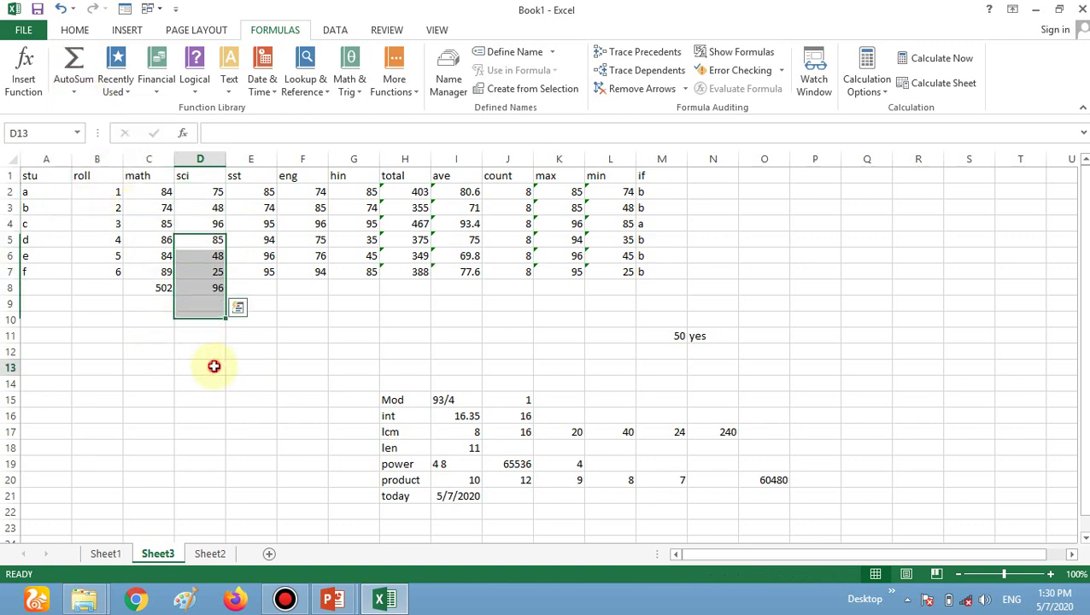
{"action": "left_click", "coordinate": [215, 225]}
{"action": "left_click", "coordinate": [214, 285]}
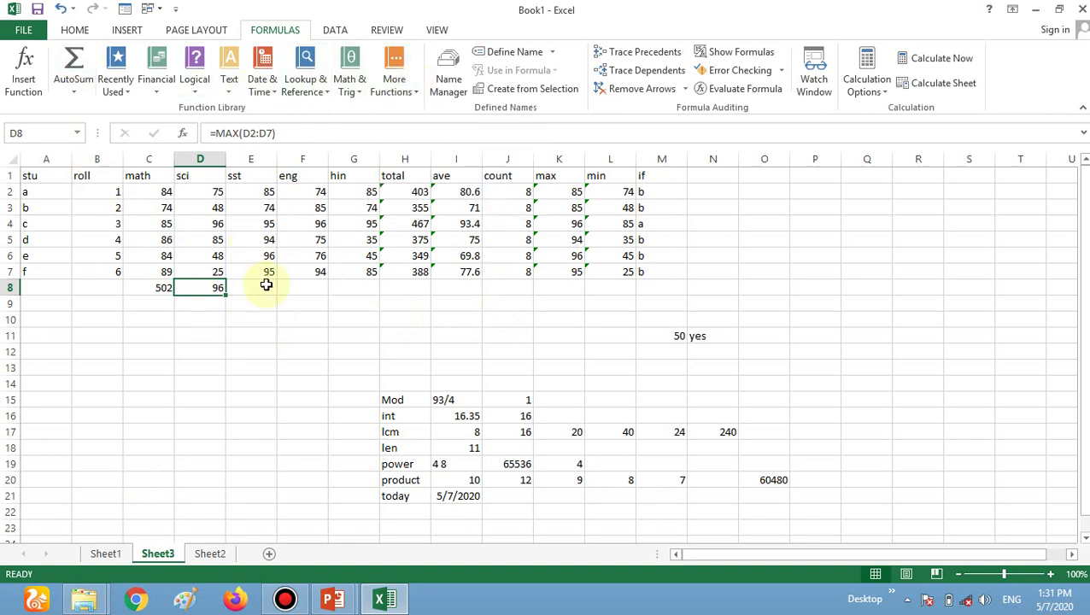
{"action": "left_click", "coordinate": [267, 289]}
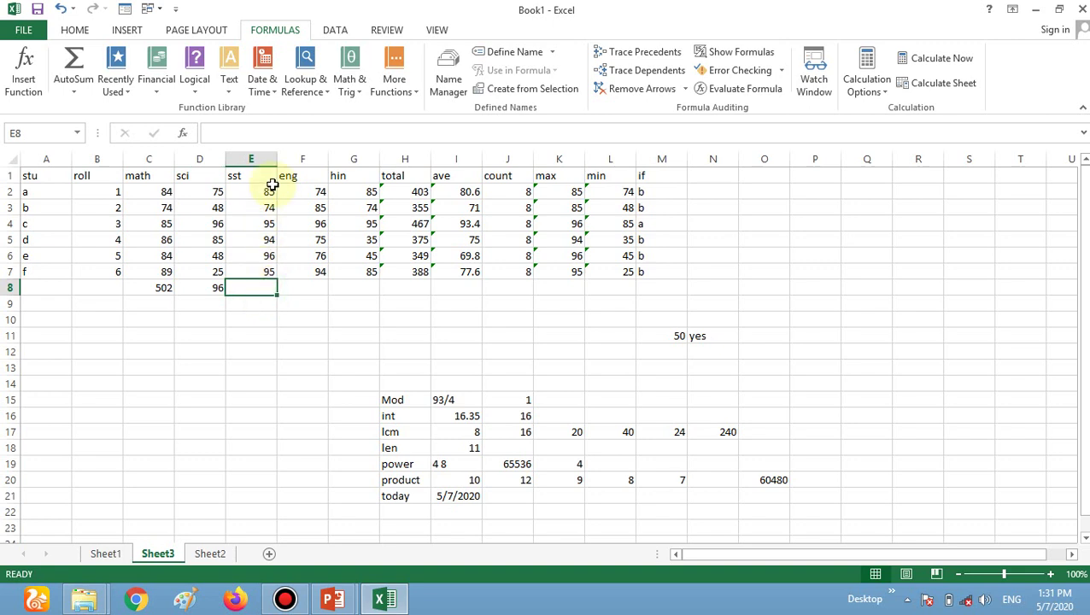
Insert =GCD(58) into E8 from the Math & Trig functions, returning 58.
{"action": "left_click", "coordinate": [415, 92]}
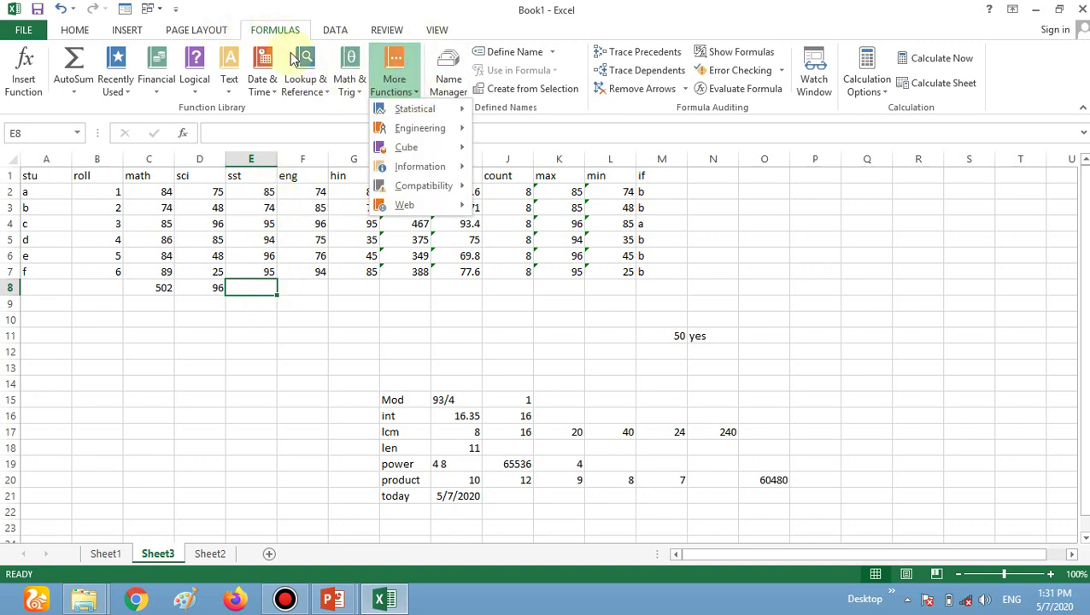
{"action": "left_click", "coordinate": [353, 88]}
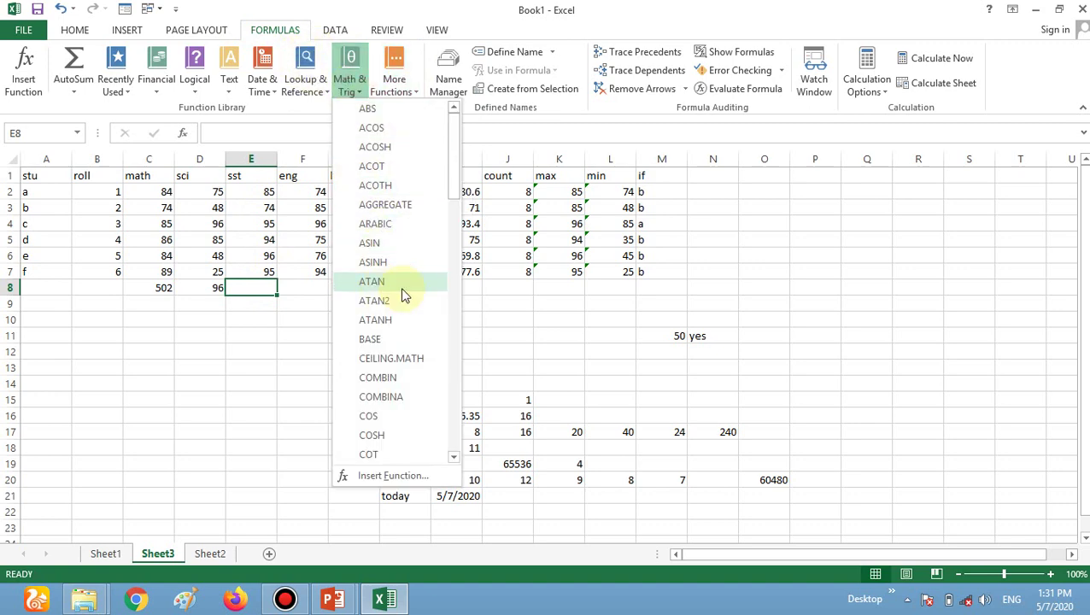
{"action": "scroll", "coordinate": [405, 295], "scroll_direction": "down", "scroll_amount": 2}
{"action": "scroll", "coordinate": [427, 294], "scroll_direction": "down", "scroll_amount": 3}
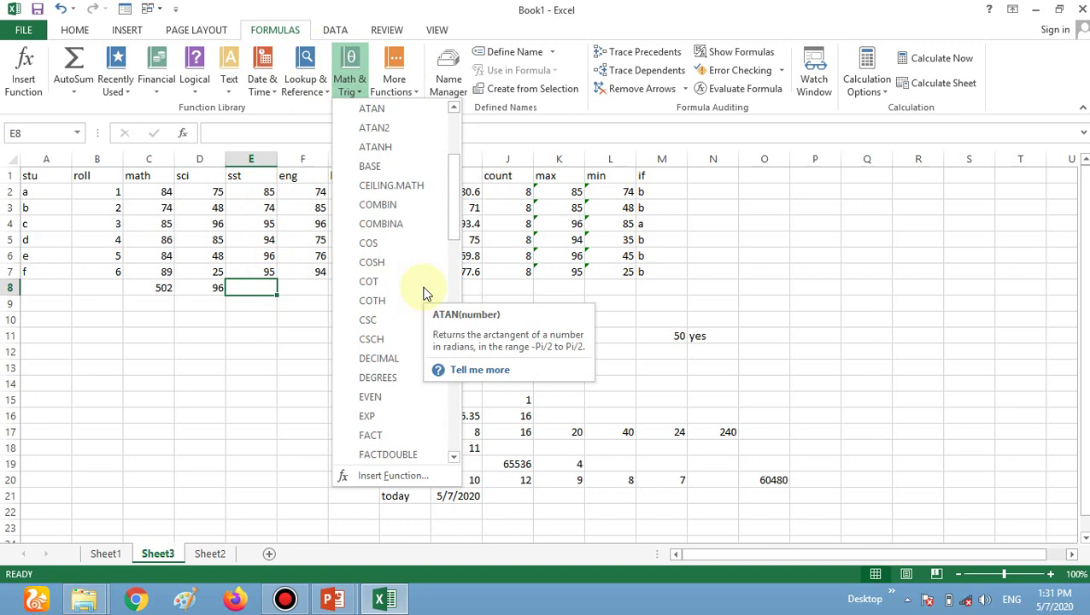
{"action": "scroll", "coordinate": [427, 294], "scroll_direction": "down", "scroll_amount": 2}
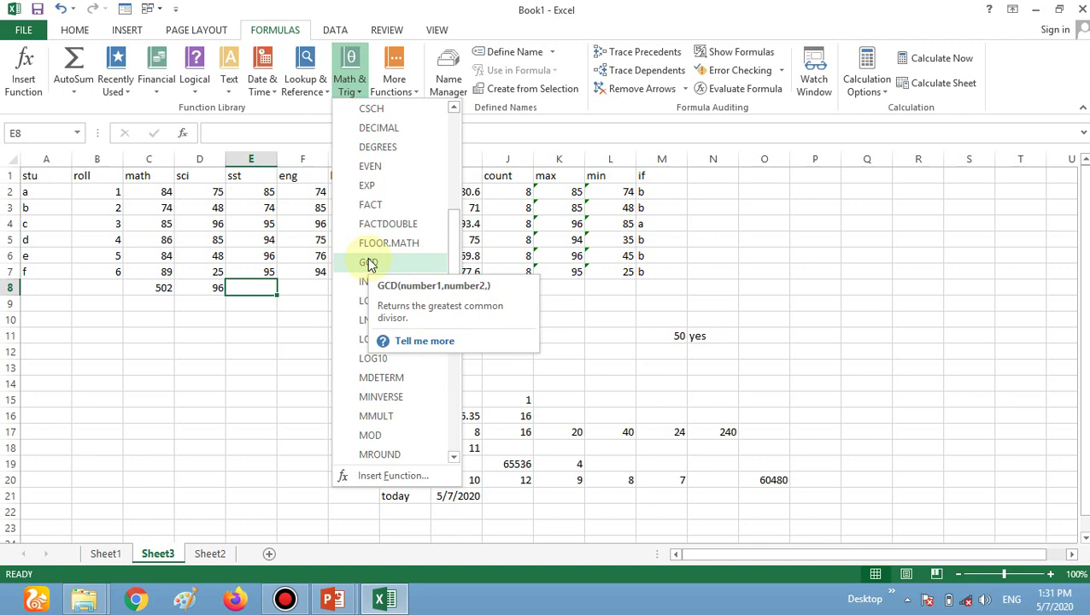
{"action": "left_click", "coordinate": [369, 263]}
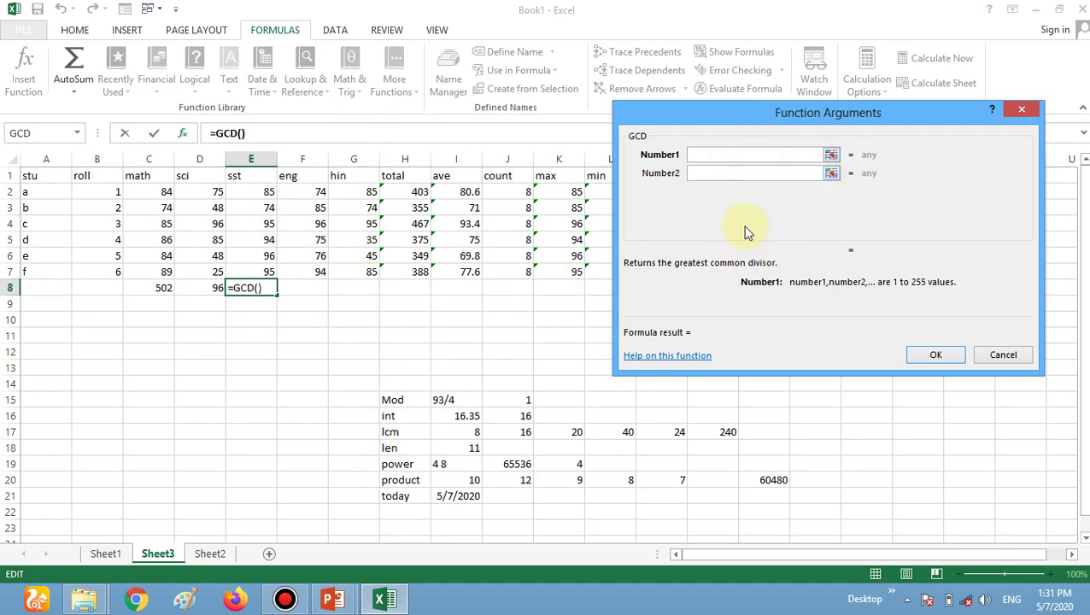
{"action": "type", "text": "58"}
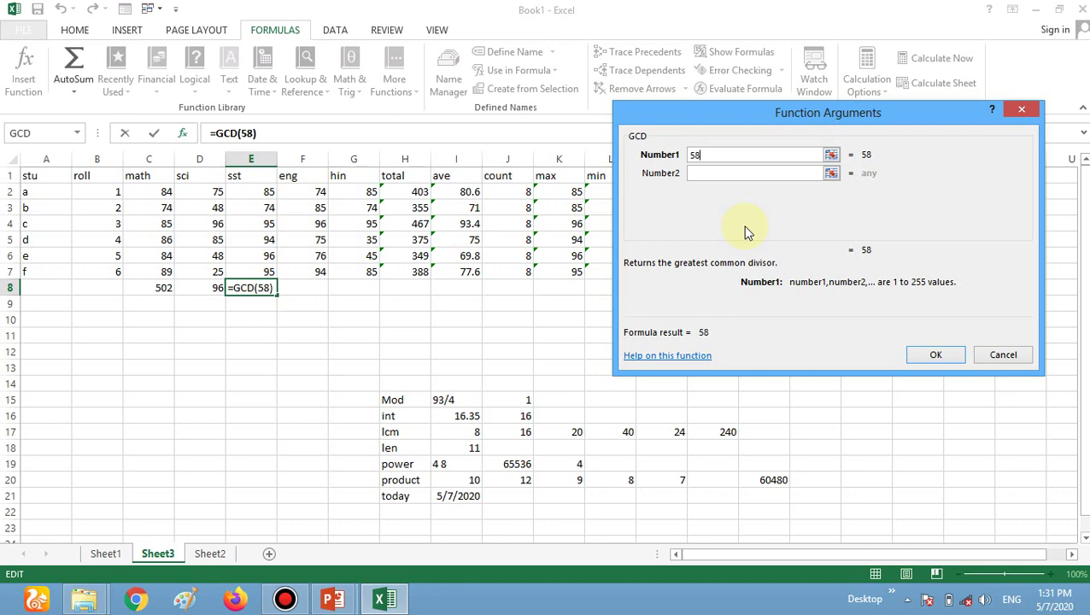
{"action": "left_click", "coordinate": [943, 357]}
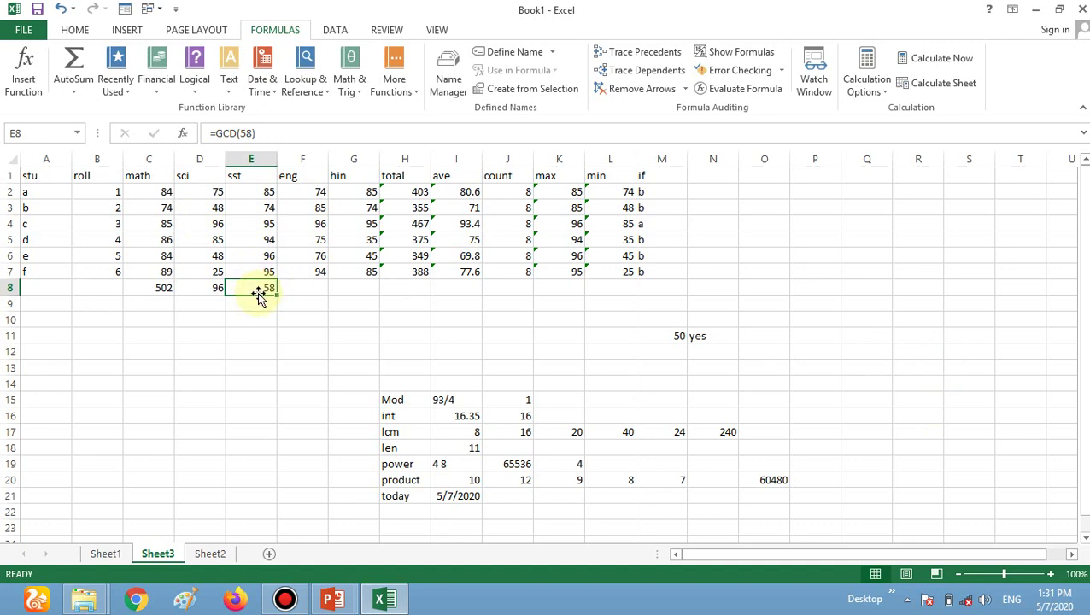
Enter =ggg in E12 to produce #NAME? and note 'data is not available' in F12.
{"action": "left_click", "coordinate": [493, 283]}
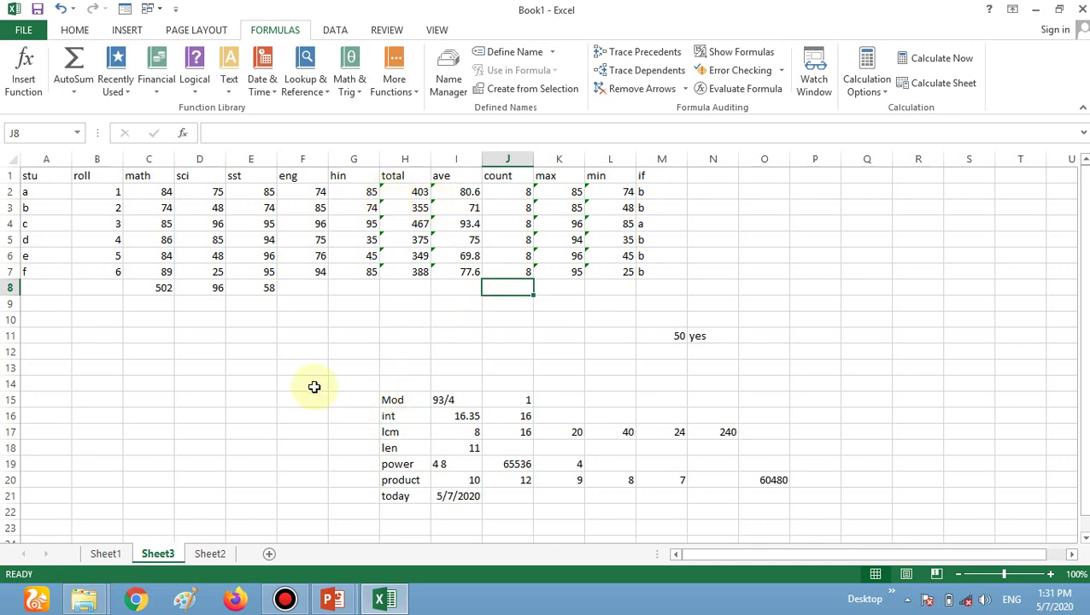
{"action": "left_click", "coordinate": [248, 357]}
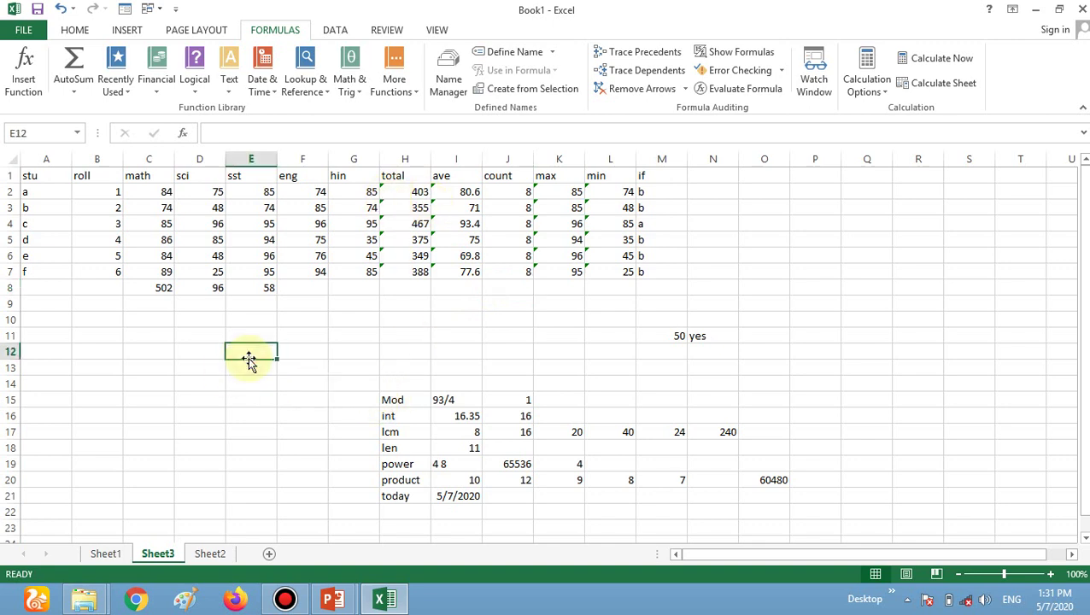
{"action": "type", "text": "="}
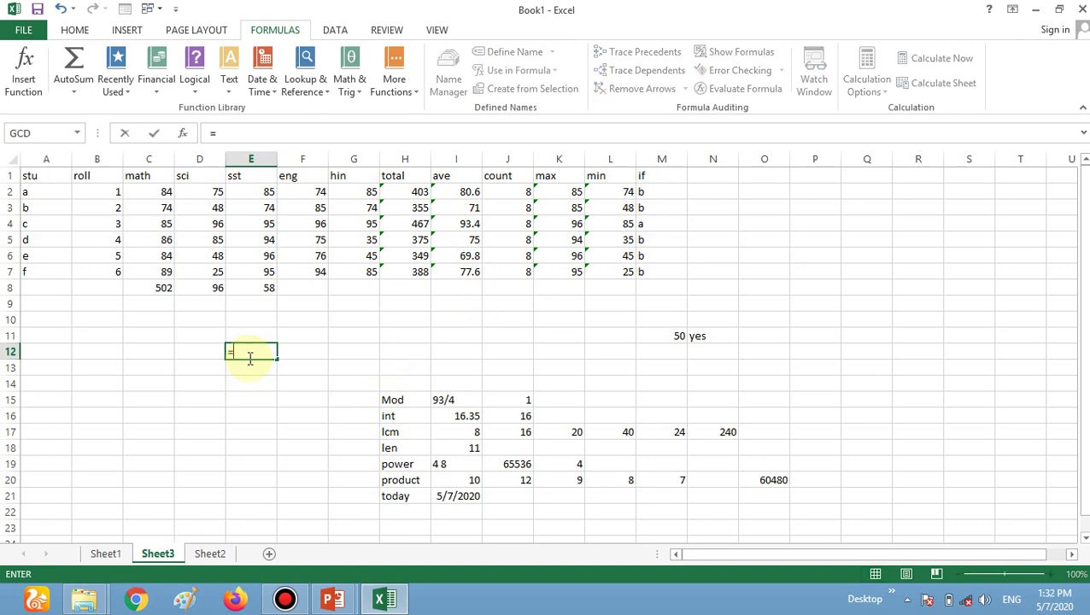
{"action": "type", "text": "ggg"}
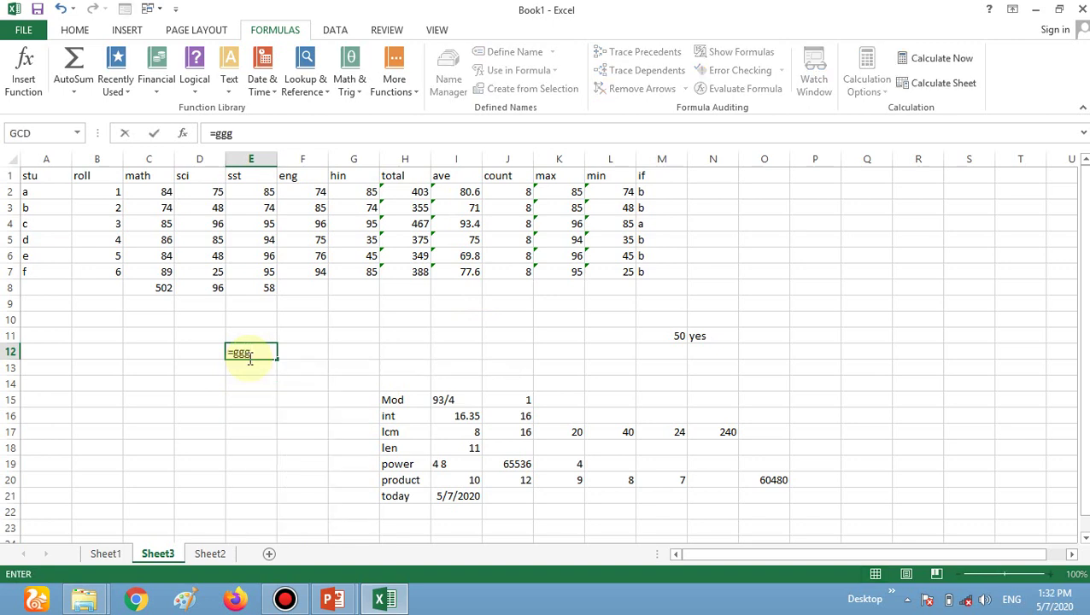
{"action": "key", "text": "Return"}
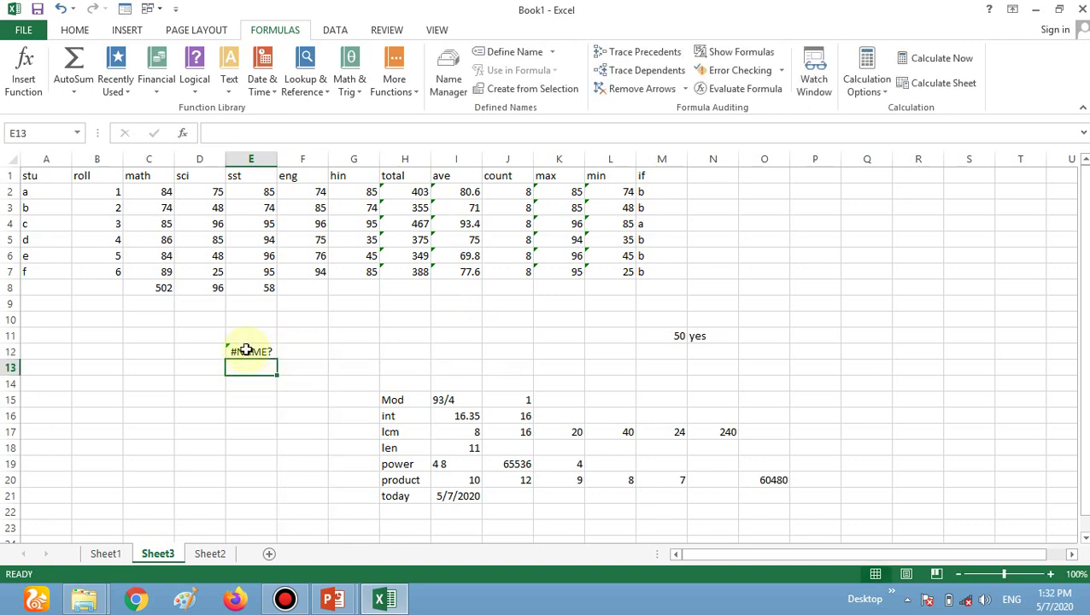
{"action": "left_click", "coordinate": [292, 355]}
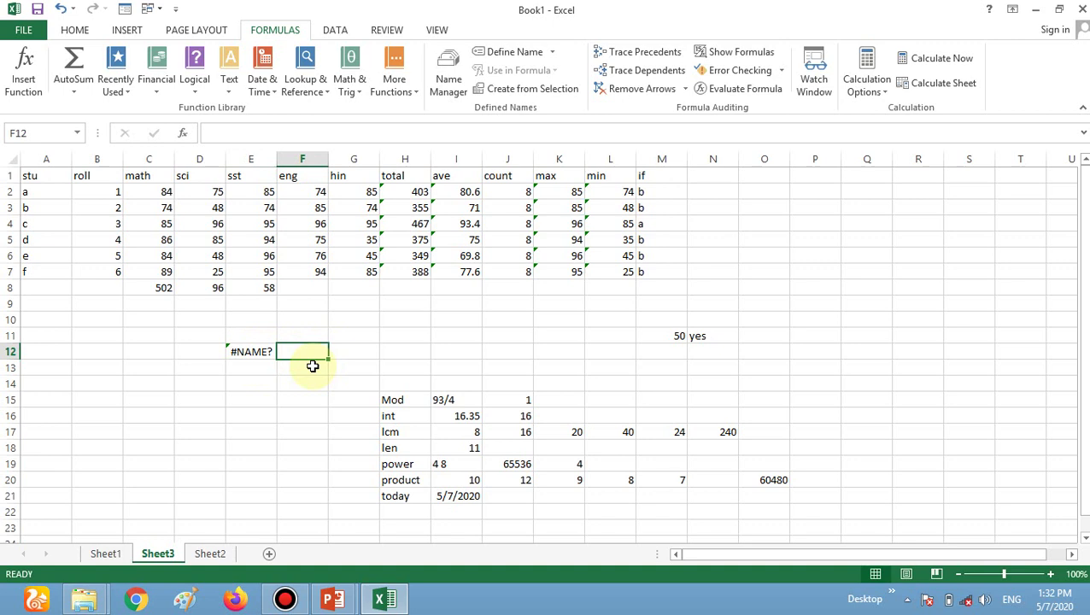
{"action": "type", "text": "dat"}
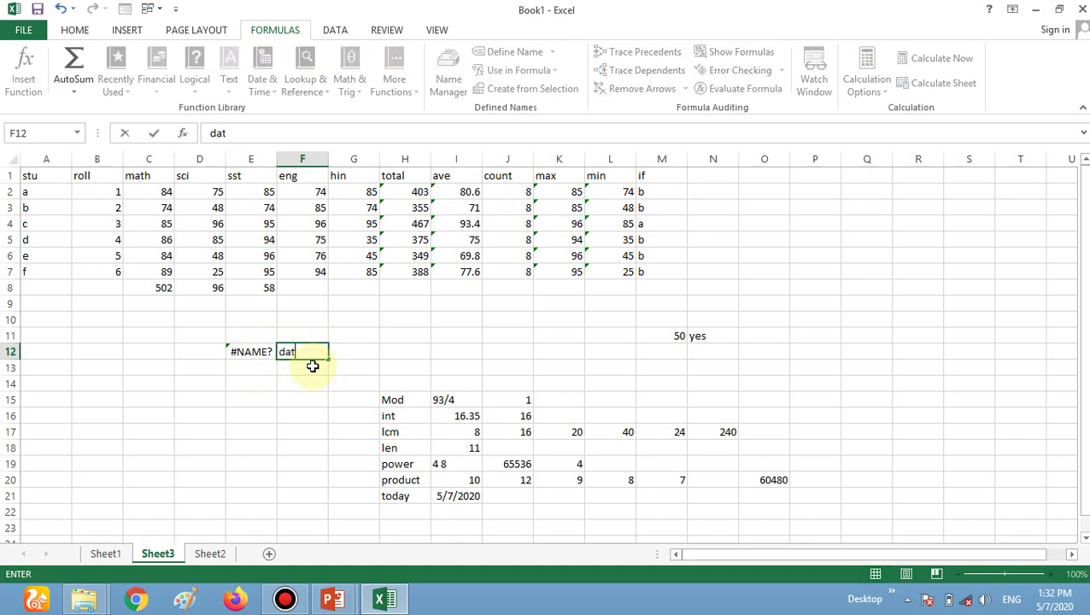
{"action": "type", "text": "a is not ava"}
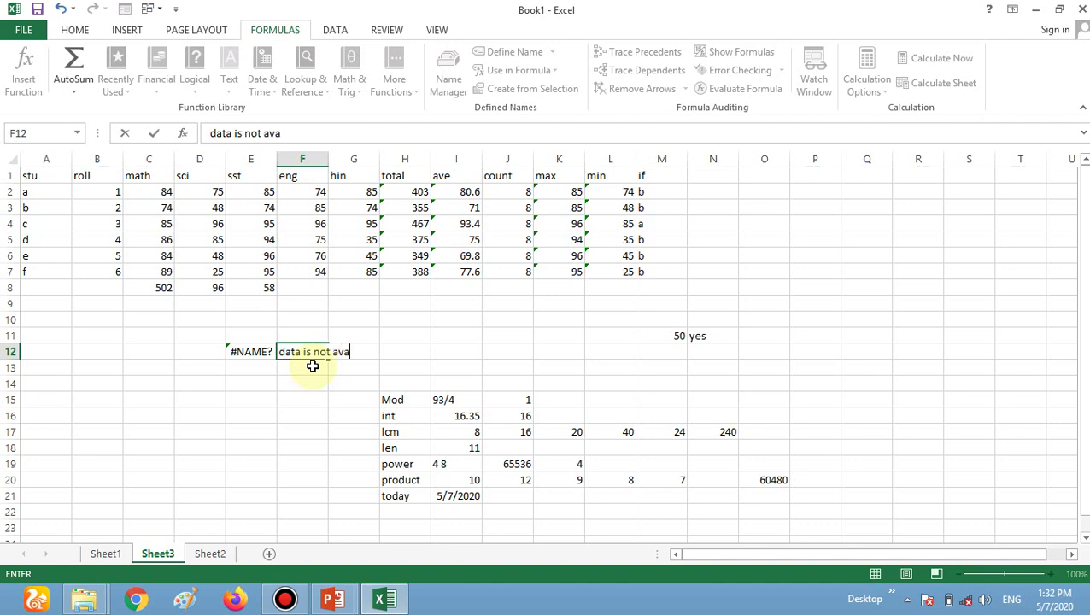
{"action": "type", "text": "ilable"}
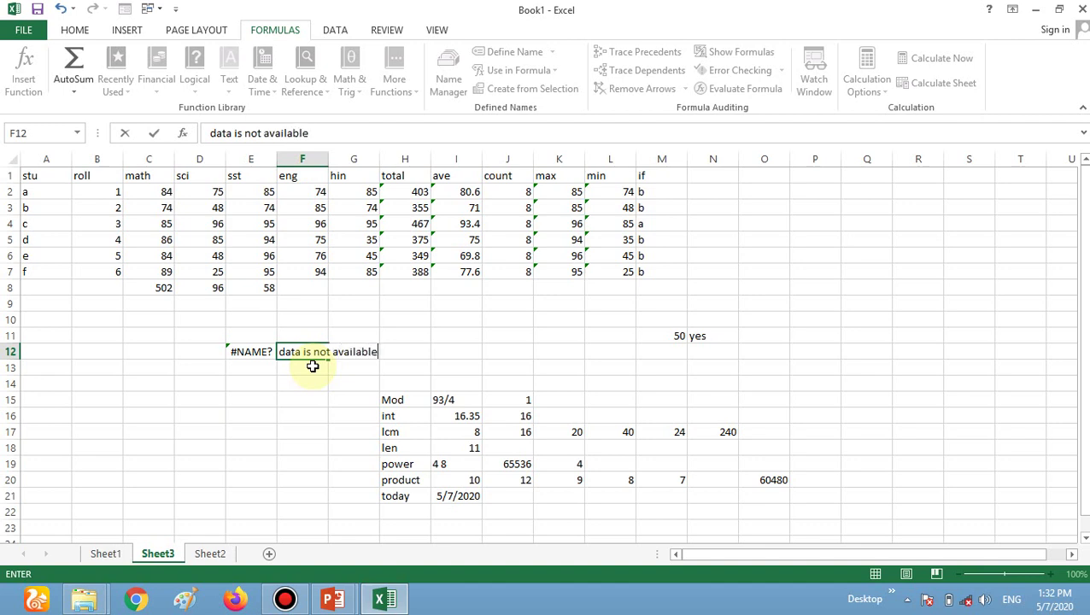